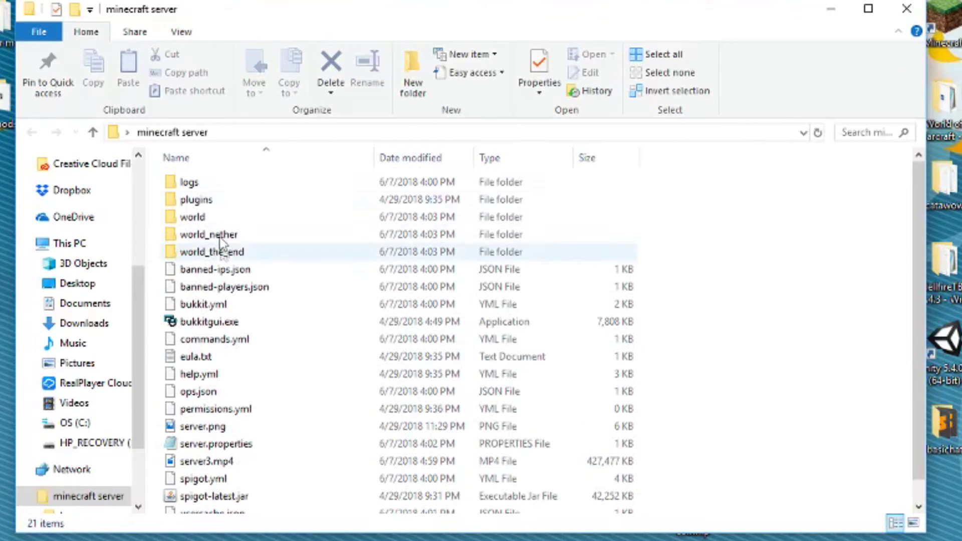
Look inside the plugins folder of the minecraft server folder and return to the server folder.
{"action": "double_click", "coordinate": [227, 196]}
{"action": "left_click", "coordinate": [174, 133]}
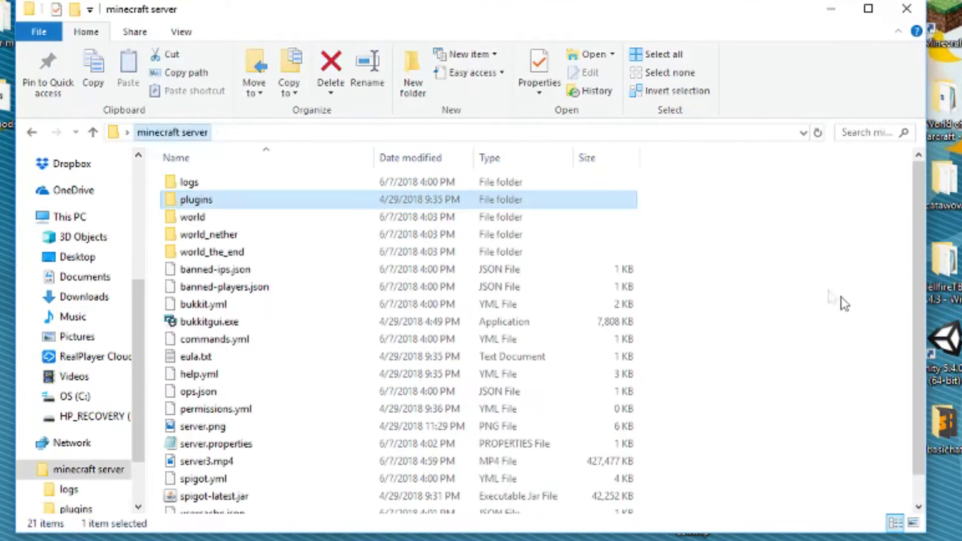
Create a new folder in the minecraft server folder and try naming it plugins.
{"action": "right_click", "coordinate": [837, 301]}
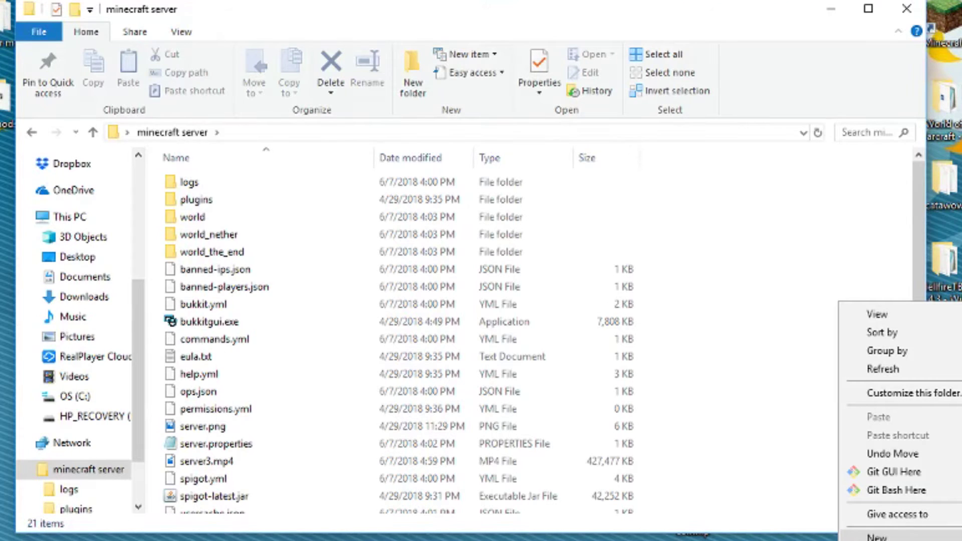
{"action": "key", "text": "ctrl+shift+n"}
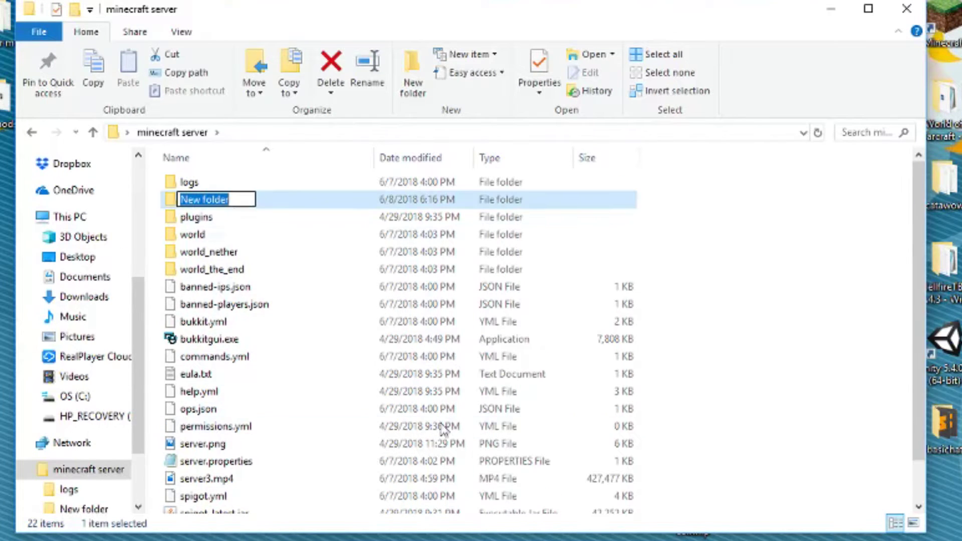
{"action": "key", "text": "BackSpace"}
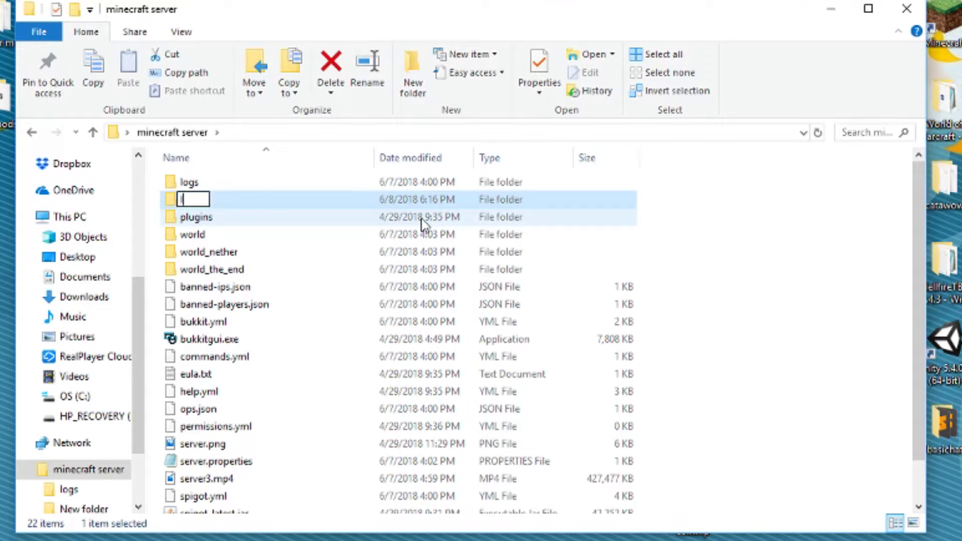
{"action": "type", "text": "plugins"}
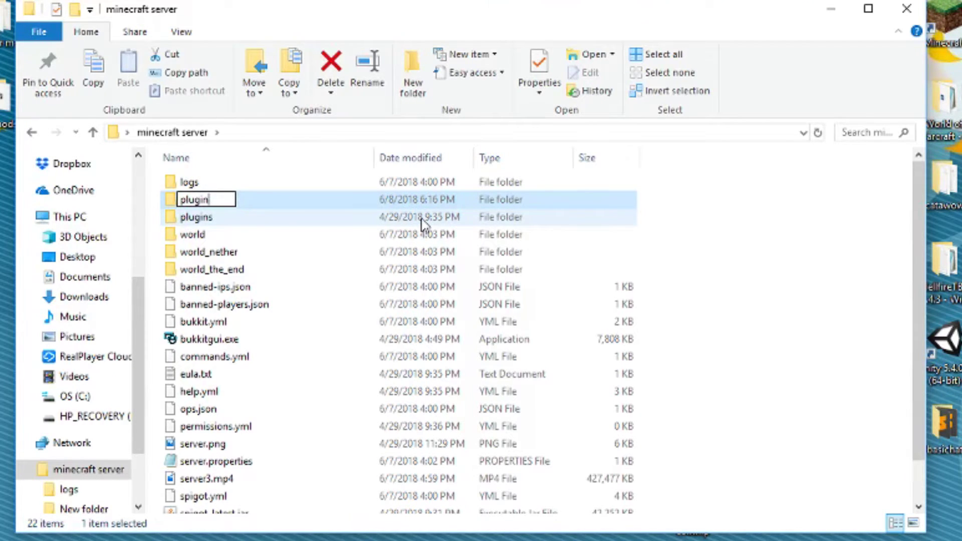
{"action": "key", "text": "BackSpace"}
{"action": "key", "text": "BackSpace"}
{"action": "key", "text": "BackSpace"}
{"action": "key", "text": "BackSpace"}
{"action": "key", "text": "BackSpace"}
{"action": "key", "text": "BackSpace"}
{"action": "left_click", "coordinate": [712, 251]}
Delete the newly created empty folder from the minecraft server folder.
{"action": "right_click", "coordinate": [531, 199]}
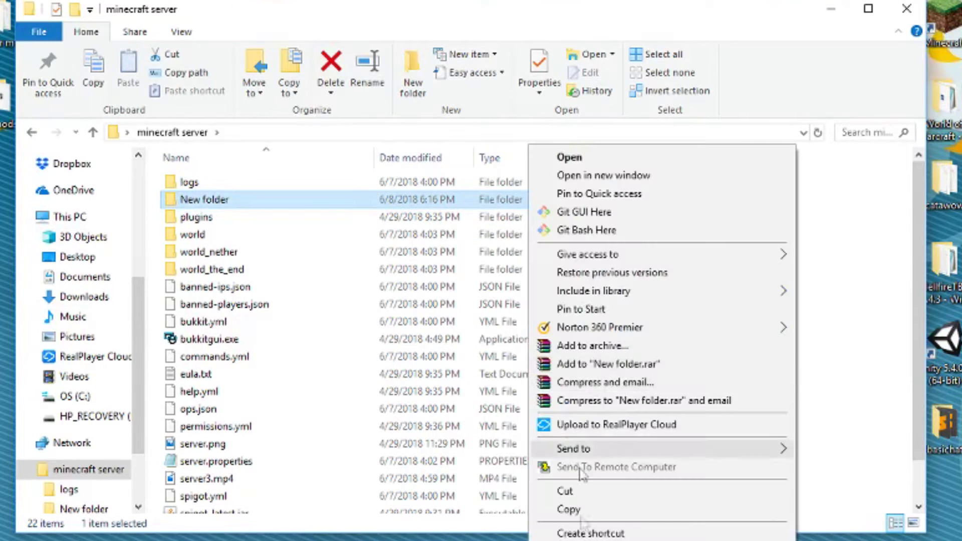
{"action": "key", "text": "Delete"}
{"action": "key", "text": "Return"}
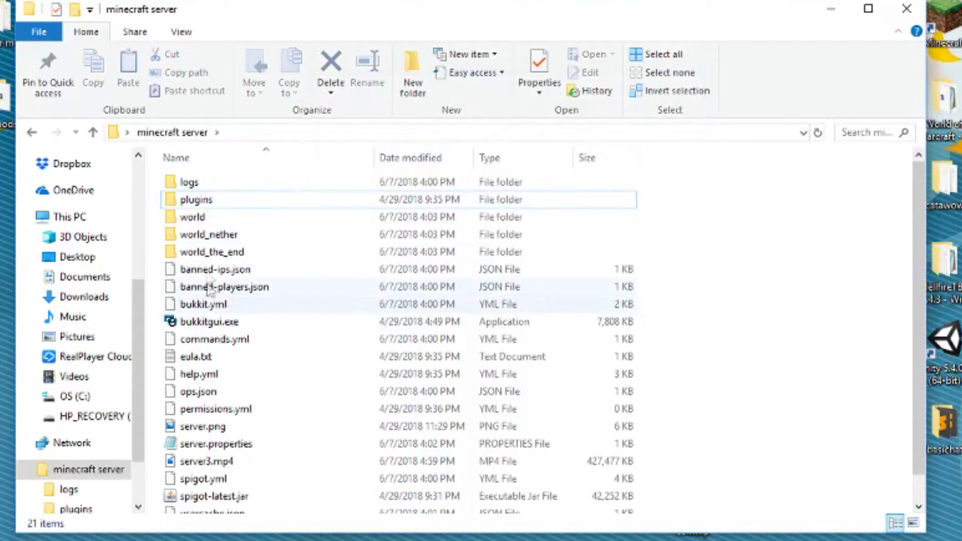
Launch bukkitgui.exe from the minecraft server folder to view its server console, and close it again.
{"action": "scroll", "coordinate": [201, 311], "scroll_direction": "down", "scroll_amount": 1}
{"action": "double_click", "coordinate": [236, 295]}
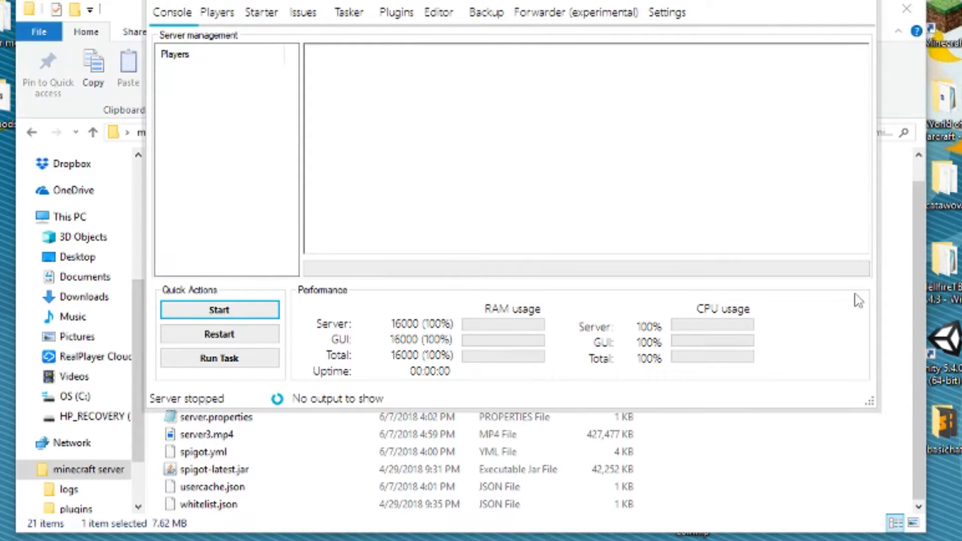
{"action": "key", "text": "alt+F4"}
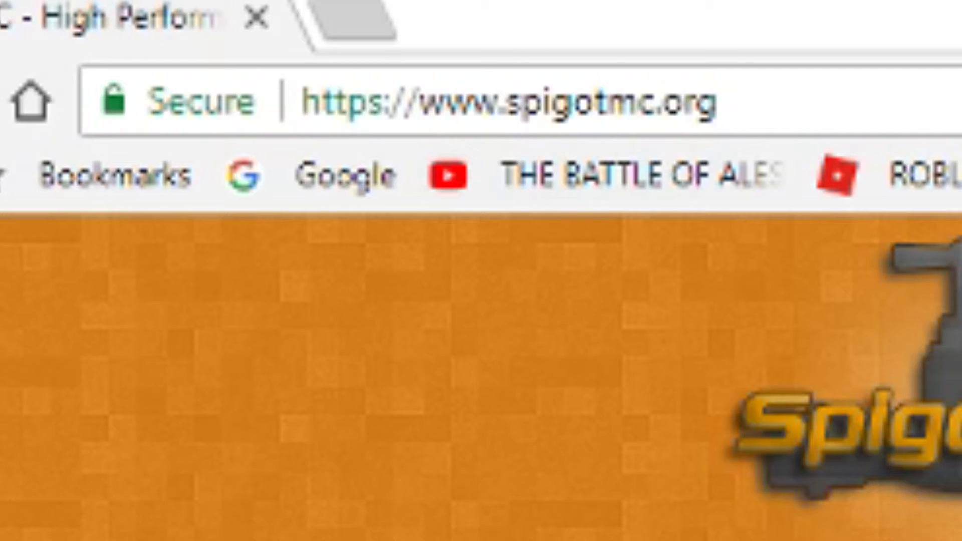
{"action": "double_click", "coordinate": [165, 20]}
{"action": "left_click", "coordinate": [788, 86]}
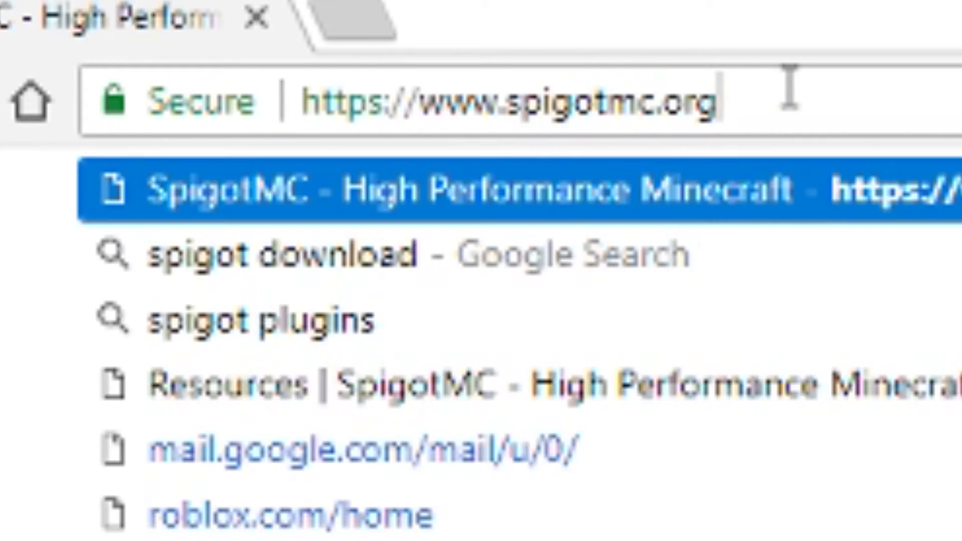
{"action": "key", "text": "ctrl+a"}
{"action": "key", "text": "Return"}
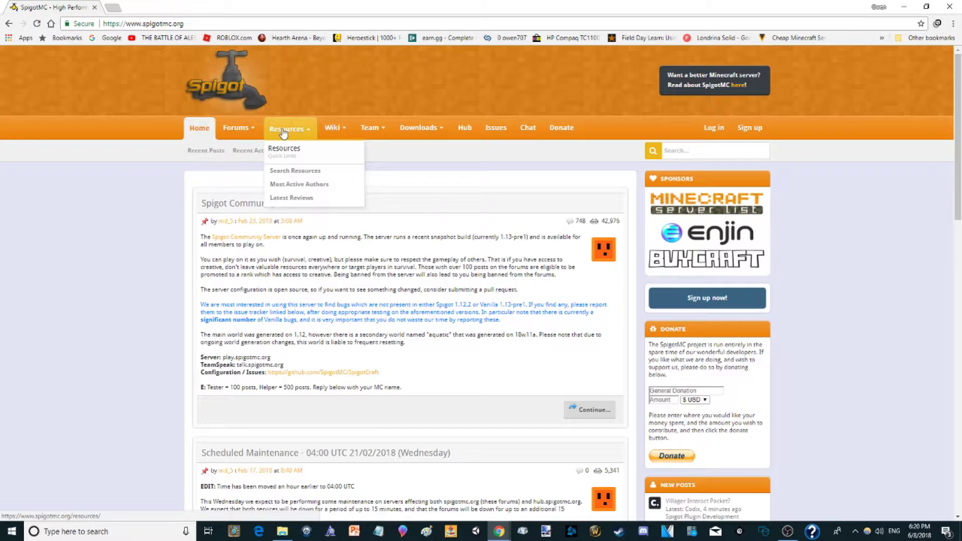
Show the Bukkit category of the Spigot resources and sort it by Downloads.
{"action": "left_click", "coordinate": [283, 129]}
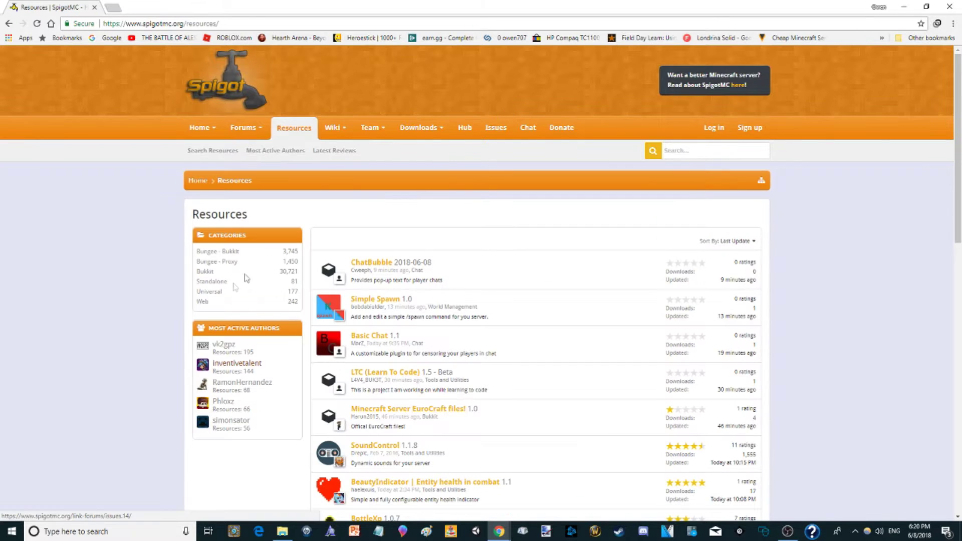
{"action": "left_click", "coordinate": [206, 272]}
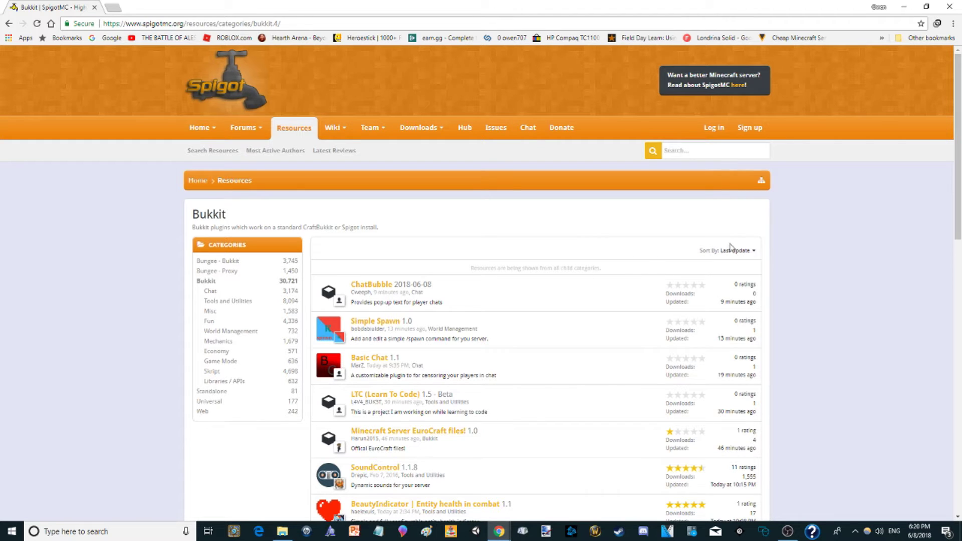
{"action": "mouse_move", "coordinate": [730, 248]}
{"action": "left_click", "coordinate": [692, 323]}
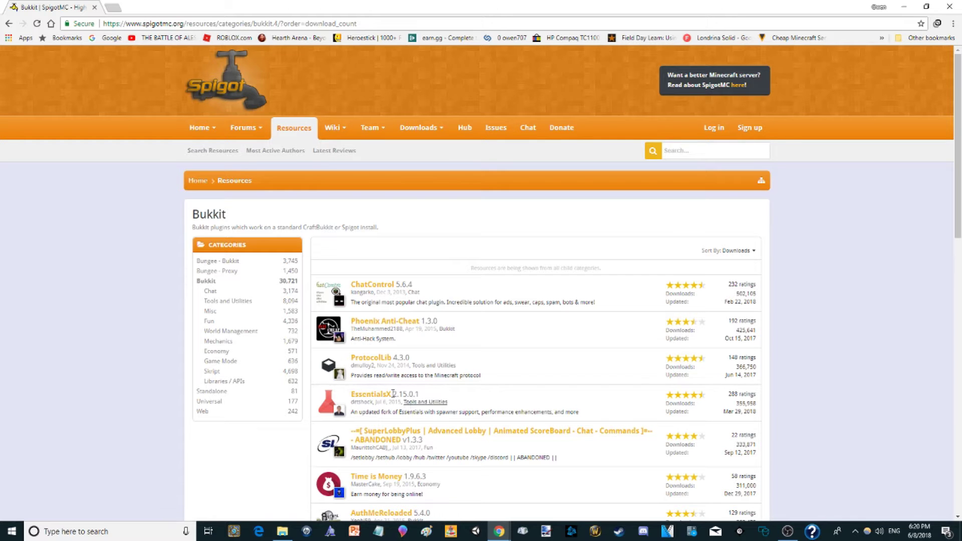
View the EssentialsX resource page, read through its description, and download the plugin's 2.15.0.1 zip file.
{"action": "left_click", "coordinate": [362, 396]}
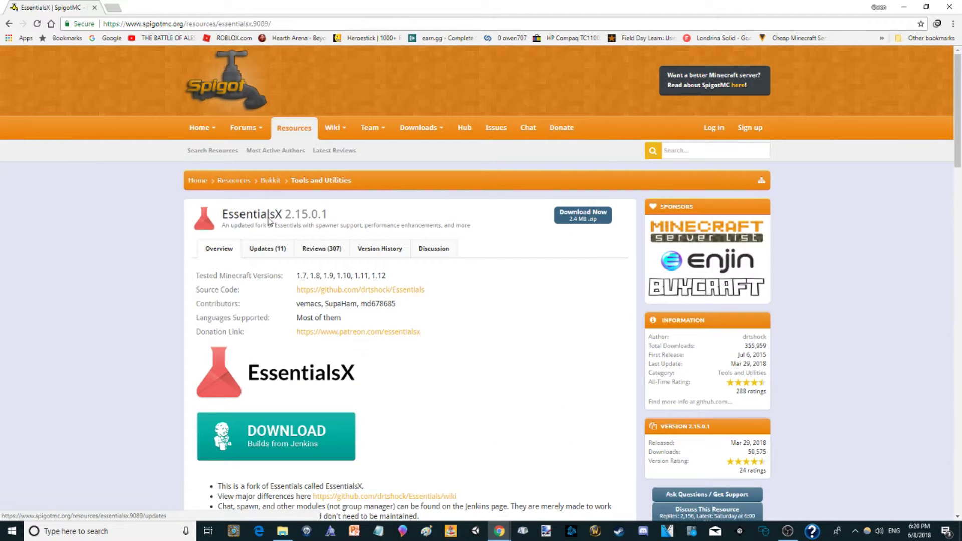
{"action": "scroll", "coordinate": [274, 210], "scroll_direction": "down", "scroll_amount": 3}
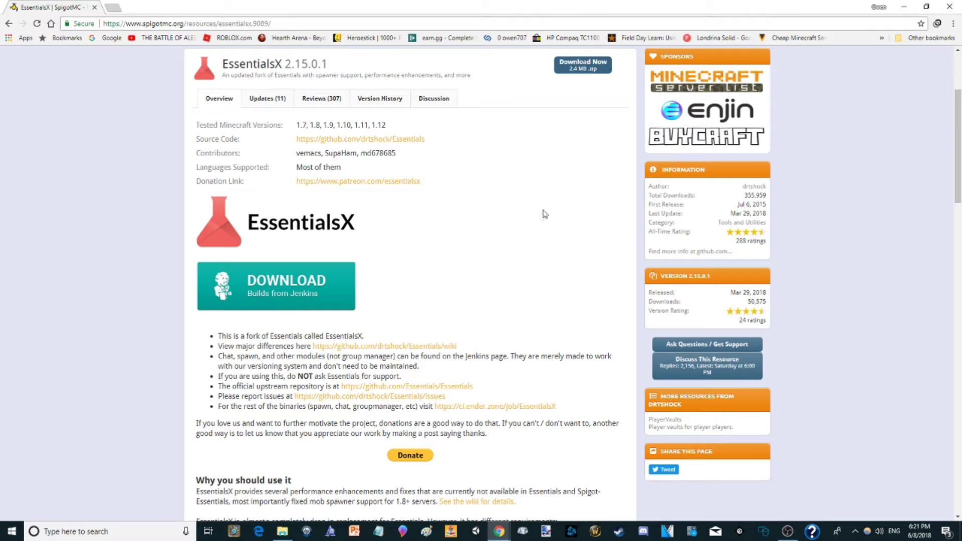
{"action": "scroll", "coordinate": [492, 218], "scroll_direction": "down", "scroll_amount": 6}
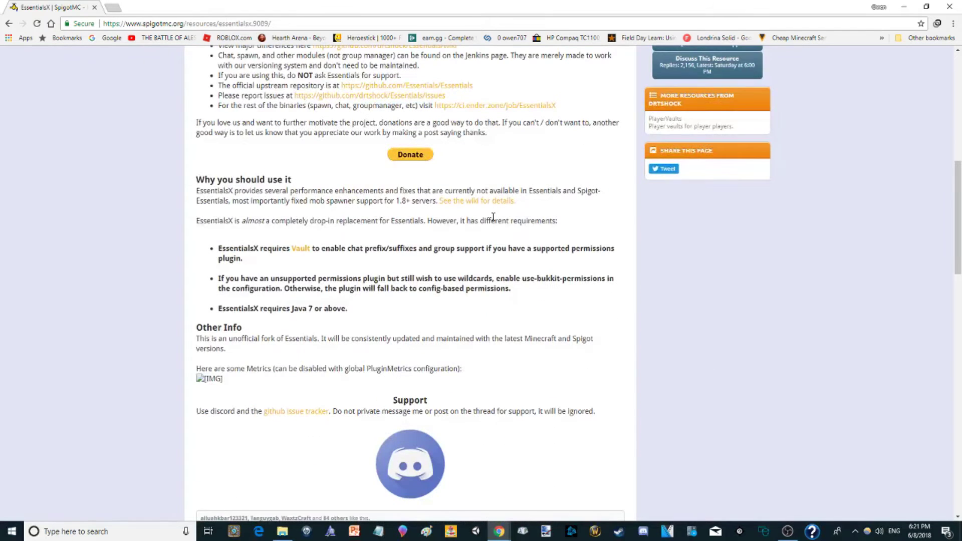
{"action": "scroll", "coordinate": [492, 247], "scroll_direction": "up", "scroll_amount": 4}
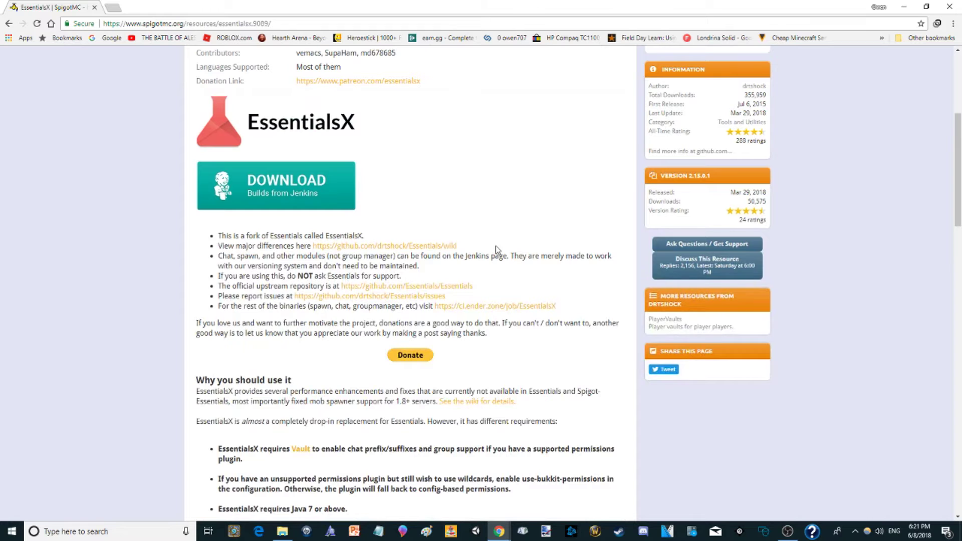
{"action": "scroll", "coordinate": [495, 246], "scroll_direction": "up", "scroll_amount": 5}
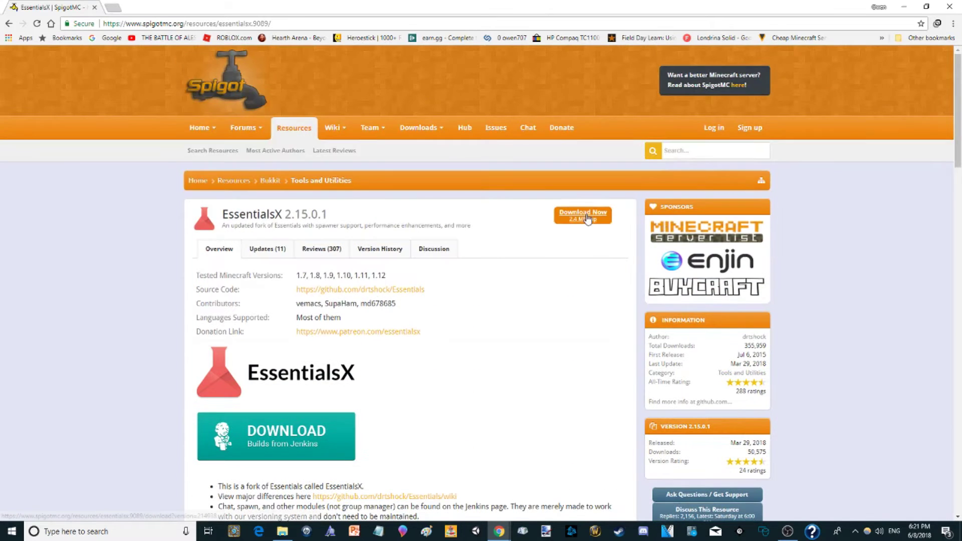
{"action": "left_click", "coordinate": [587, 217]}
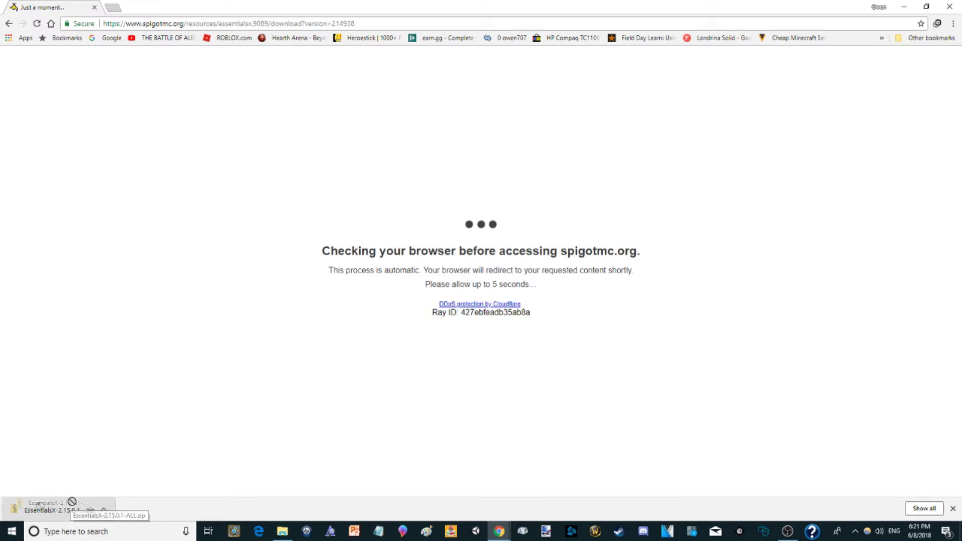
Put the downloaded EssentialsX zip into the server's plugins folder and check that folder's contents, including PluginMetrics.
{"action": "left_click_drag", "start_coordinate": [256, 537], "coordinate": [344, 173]}
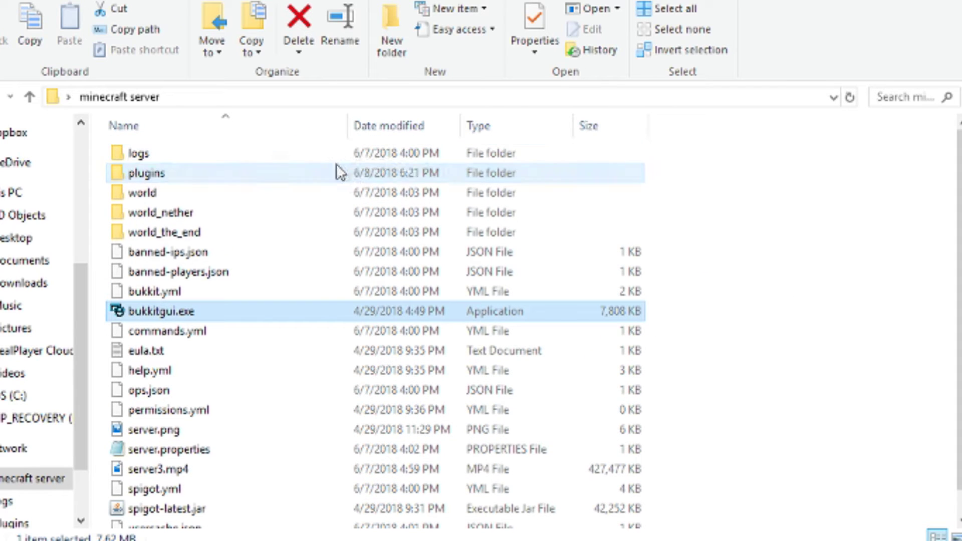
{"action": "double_click", "coordinate": [328, 173]}
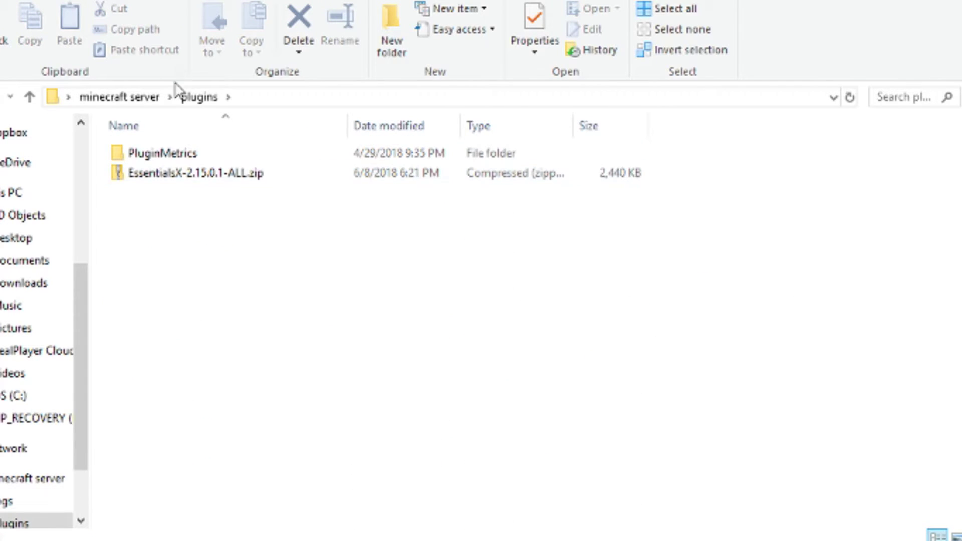
{"action": "double_click", "coordinate": [176, 152]}
{"action": "left_click", "coordinate": [210, 97]}
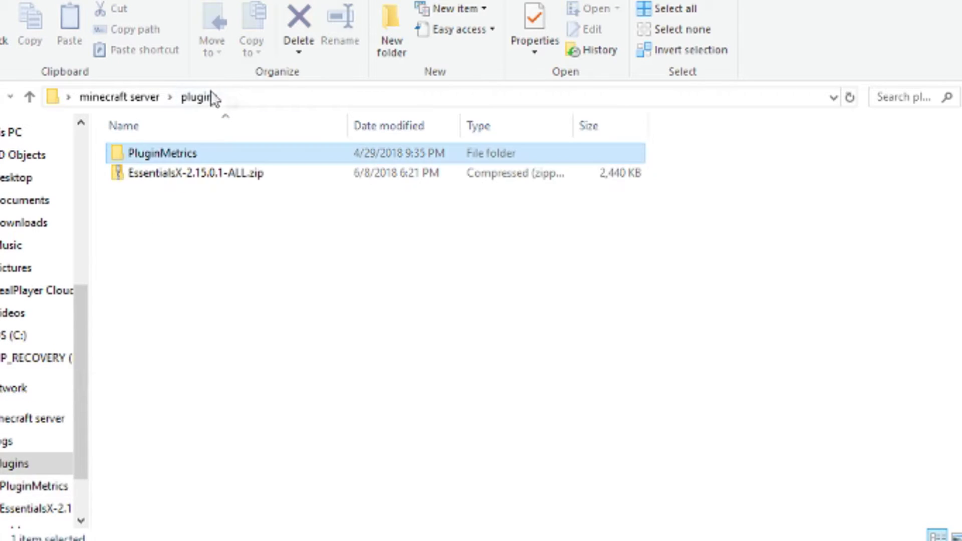
Extract EssentialsX-2.15.0.1-ALL.zip into an EssentialsX-2.15.0.1-ALL folder inside plugins, and close the extra window showing the extracted files.
{"action": "left_click", "coordinate": [172, 174]}
{"action": "right_click", "coordinate": [171, 173]}
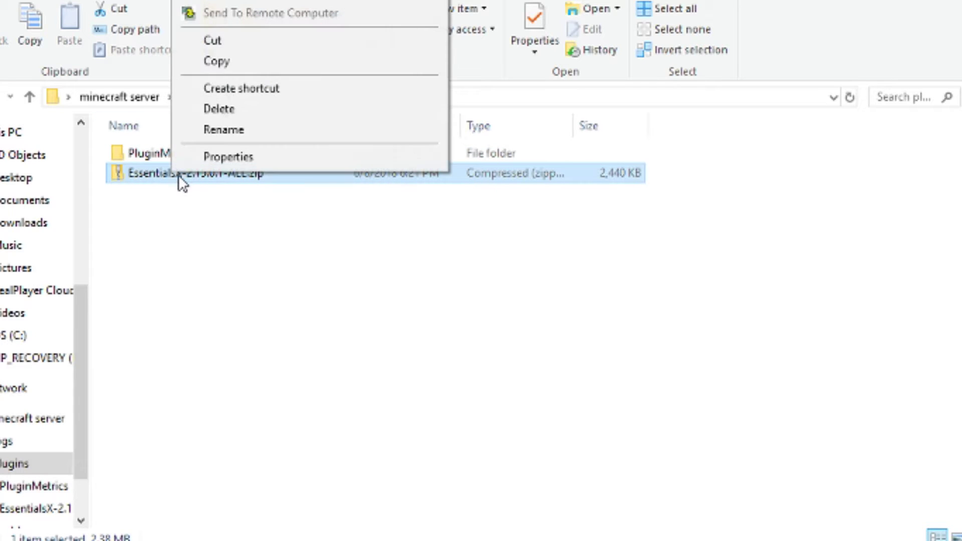
{"action": "key", "text": "Escape"}
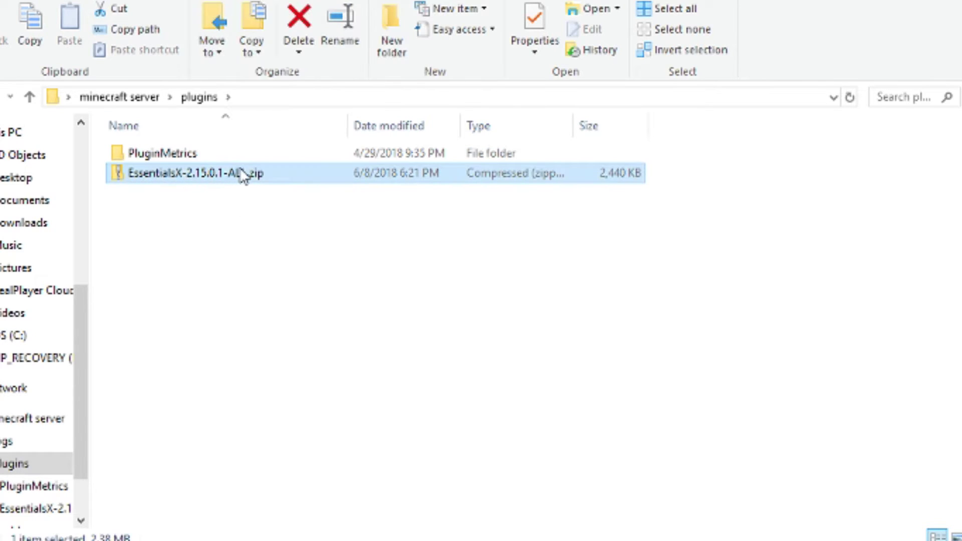
{"action": "right_click", "coordinate": [240, 170]}
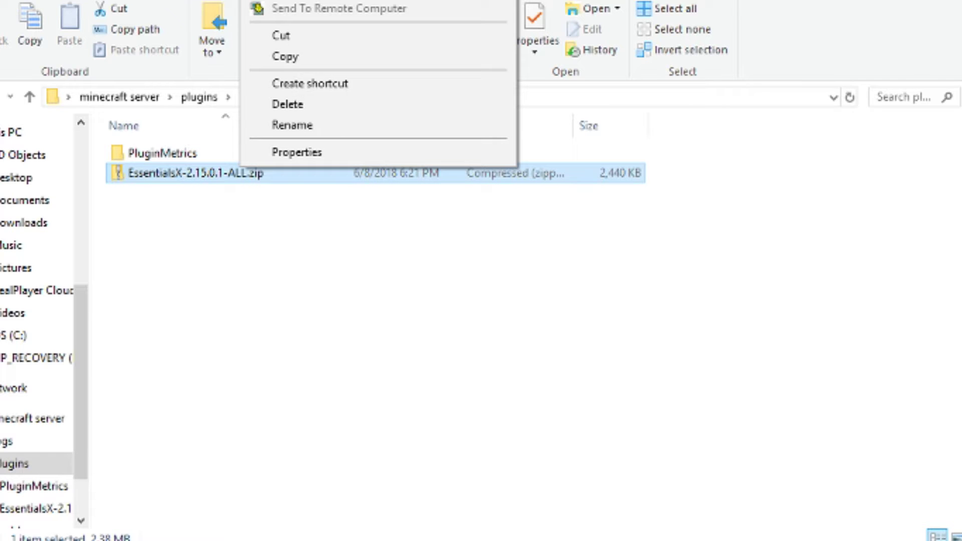
{"action": "left_click", "coordinate": [301, 1]}
{"action": "left_click", "coordinate": [673, 335]}
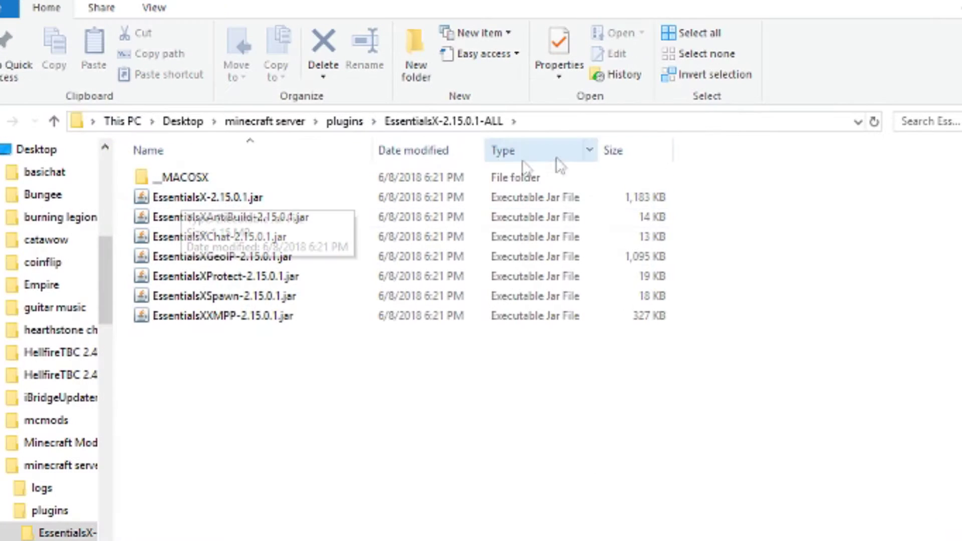
{"action": "key", "text": "alt+F4"}
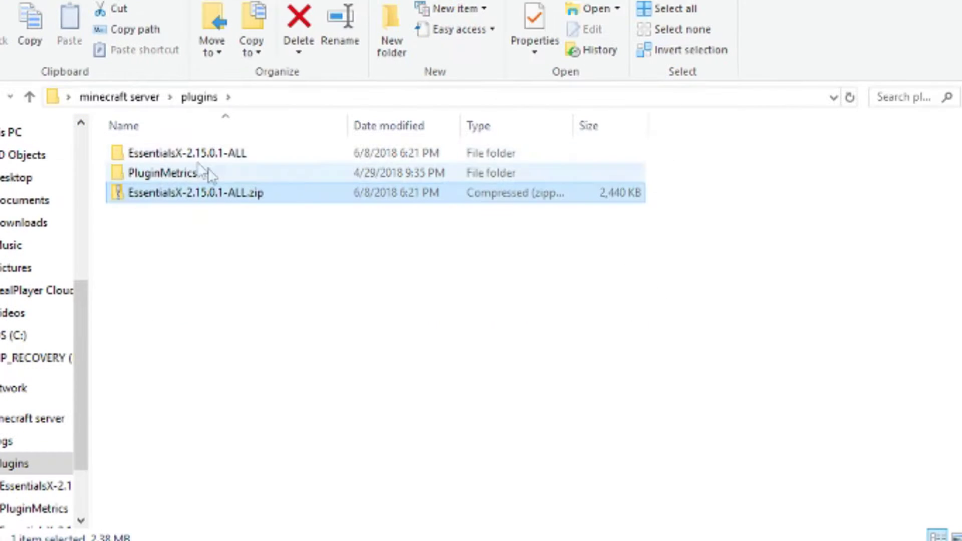
Delete EssentialsX-2.15.0.1-ALL.zip from the plugins folder.
{"action": "right_click", "coordinate": [189, 196]}
{"action": "left_click", "coordinate": [245, 137]}
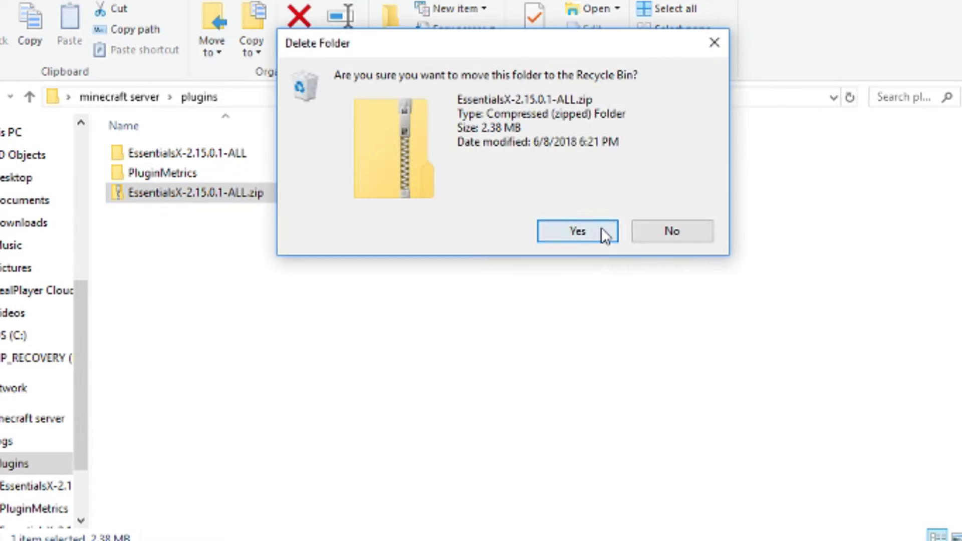
{"action": "left_click", "coordinate": [603, 232]}
Move all EssentialsX jar files from the EssentialsX-2.15.0.1-ALL folder up into plugins, and delete that extracted folder.
{"action": "left_click", "coordinate": [220, 154]}
{"action": "double_click", "coordinate": [220, 155]}
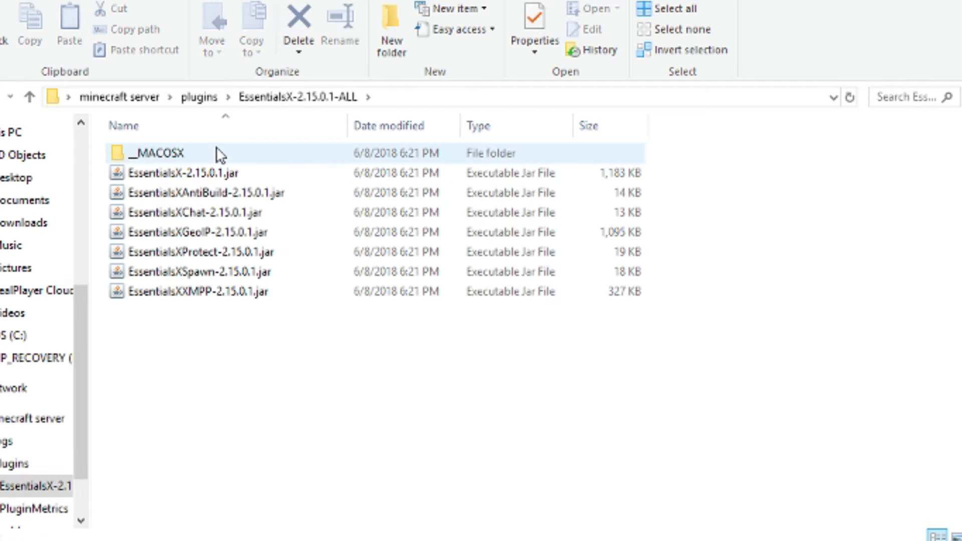
{"action": "left_click_drag", "start_coordinate": [181, 325], "coordinate": [203, 97]}
{"action": "left_click", "coordinate": [200, 97]}
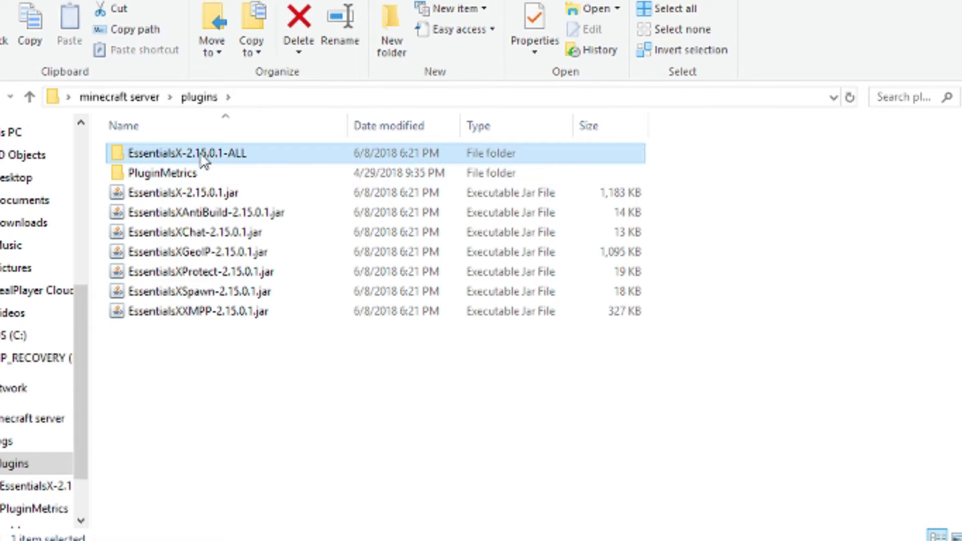
{"action": "key", "text": "Delete"}
{"action": "left_click", "coordinate": [595, 232]}
Go through the EssentialsX jar files in the plugins folder to review which modules are installed.
{"action": "left_click", "coordinate": [261, 193]}
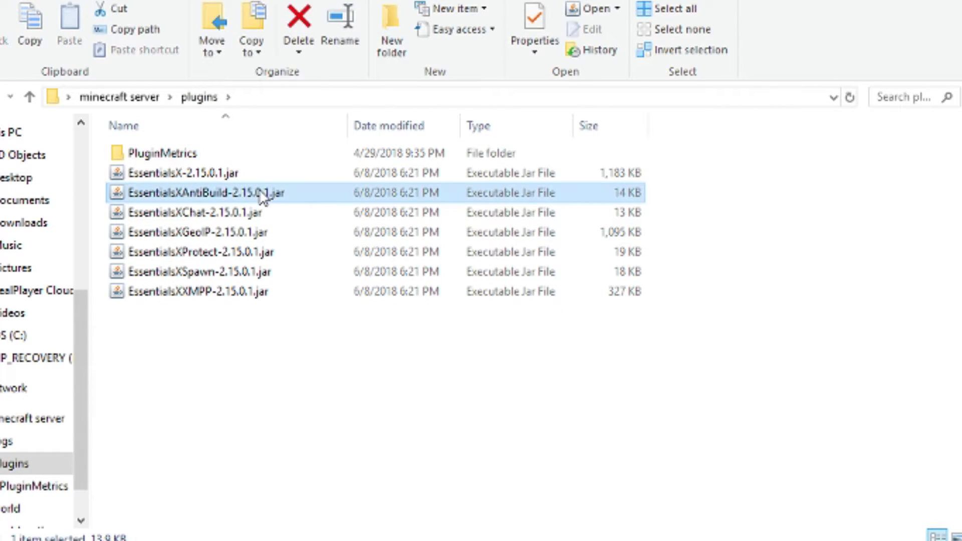
{"action": "left_click", "coordinate": [252, 174]}
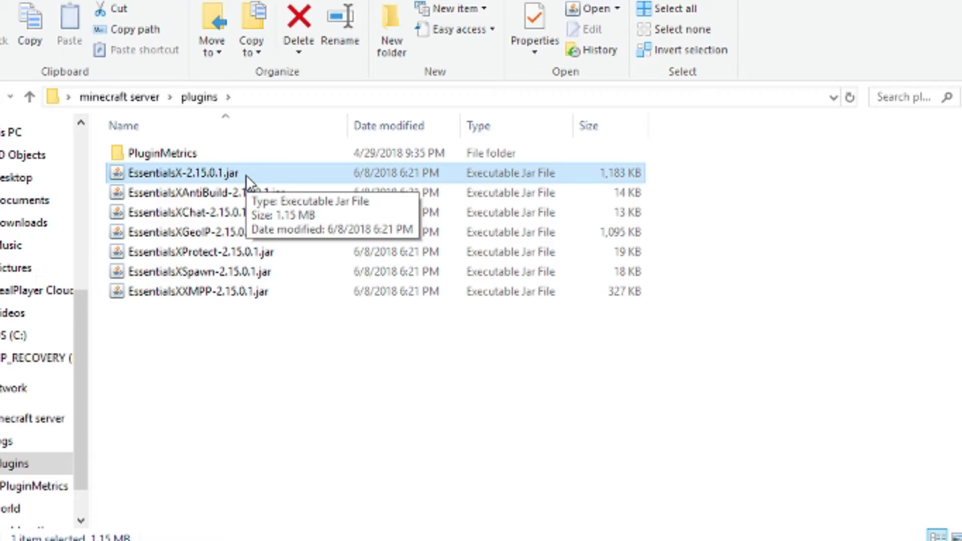
{"action": "key", "text": "Down"}
{"action": "key", "text": "Down"}
{"action": "key", "text": "Down"}
{"action": "key", "text": "Down"}
{"action": "key", "text": "Down"}
{"action": "key", "text": "Down"}
{"action": "key", "text": "Up"}
{"action": "key", "text": "Home"}
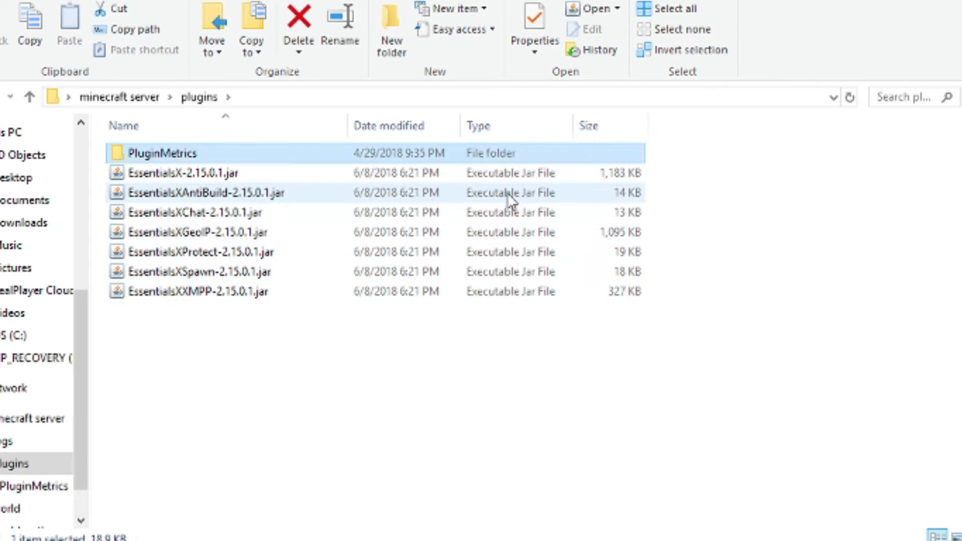
{"action": "key", "text": "Down"}
{"action": "key", "text": "Up"}
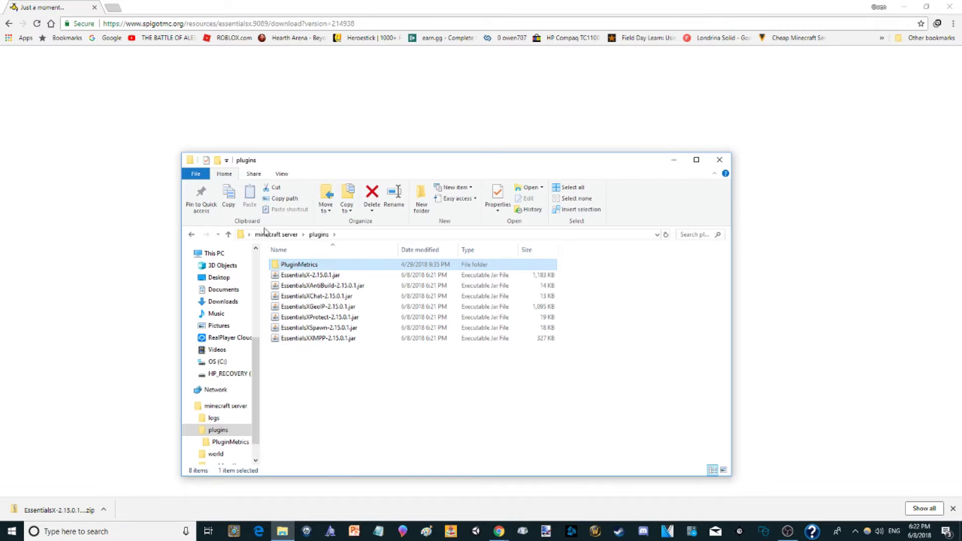
Launch bukkitgui.exe from the minecraft server folder and run the server once, stopping it after startup completes.
{"action": "left_click", "coordinate": [264, 234]}
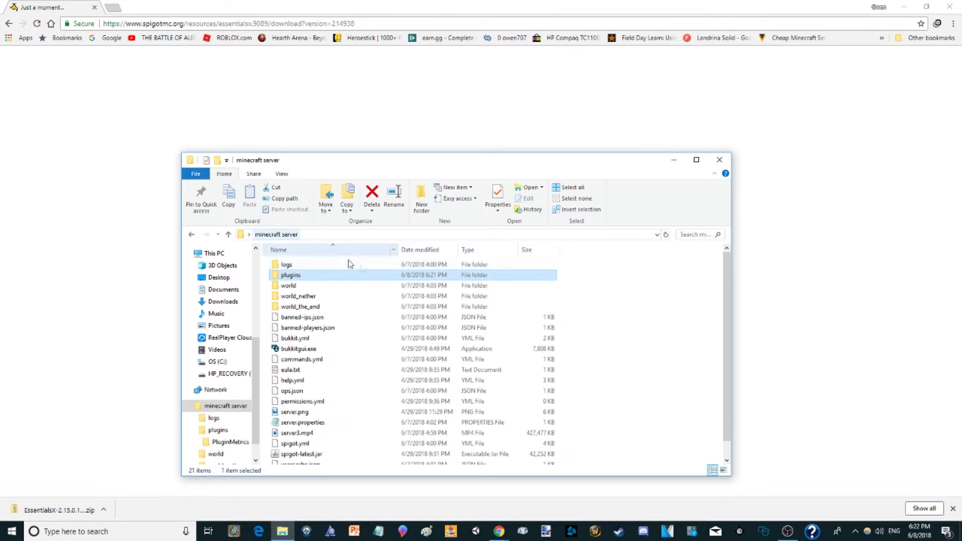
{"action": "scroll", "coordinate": [314, 440], "scroll_direction": "down", "scroll_amount": 1}
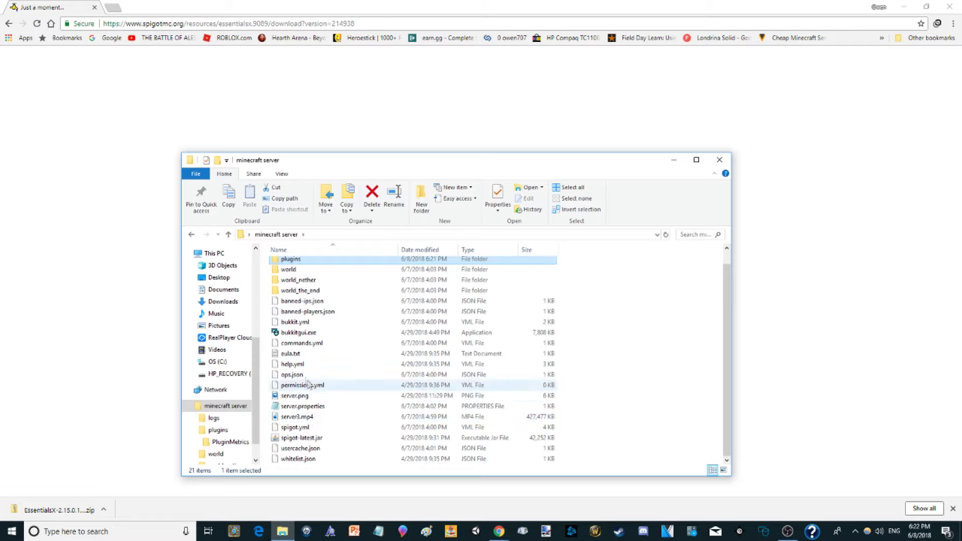
{"action": "left_click", "coordinate": [308, 323]}
{"action": "double_click", "coordinate": [310, 332]}
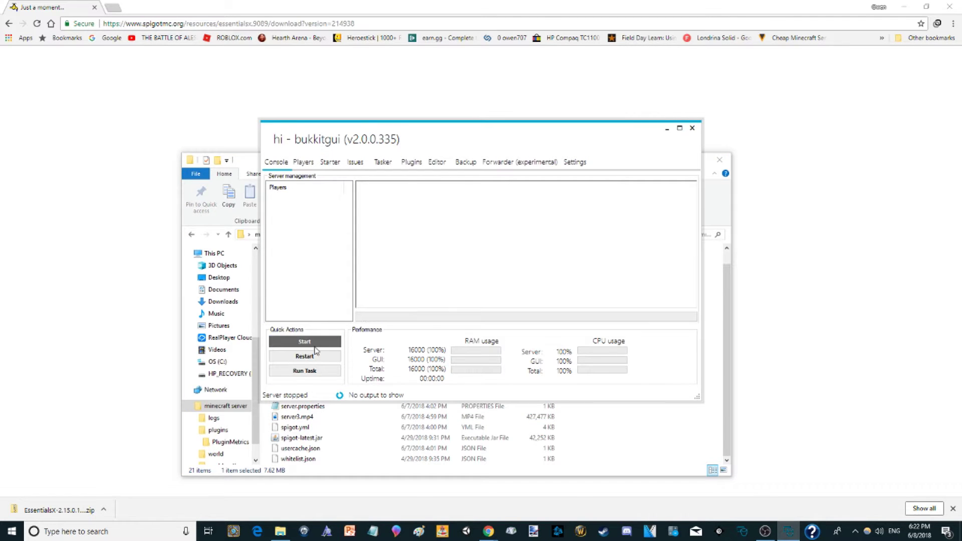
{"action": "left_click", "coordinate": [304, 346]}
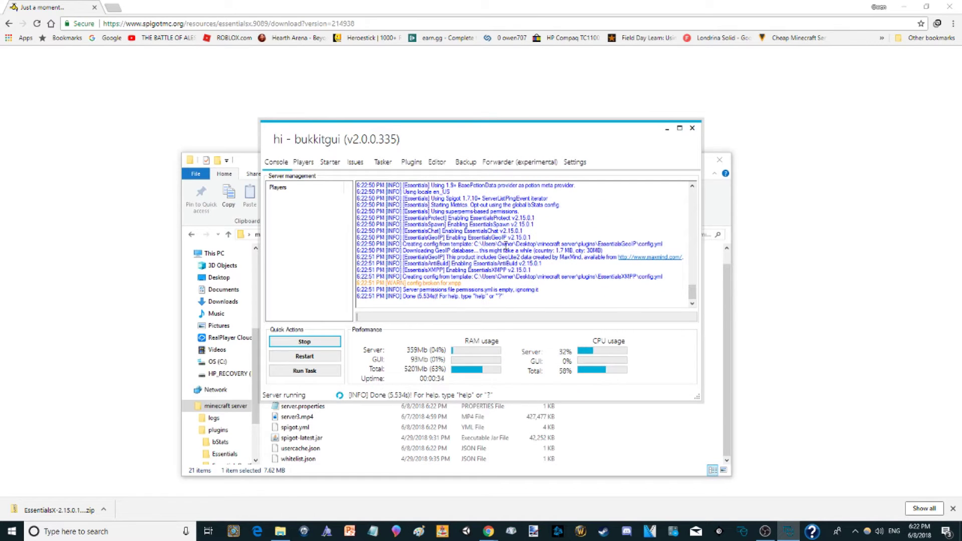
{"action": "left_click", "coordinate": [306, 342]}
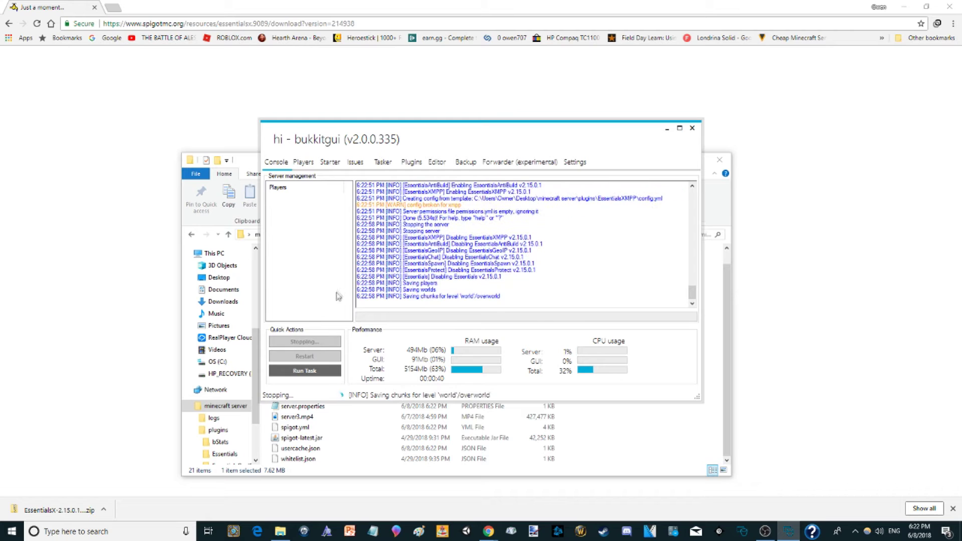
{"action": "left_click", "coordinate": [305, 341]}
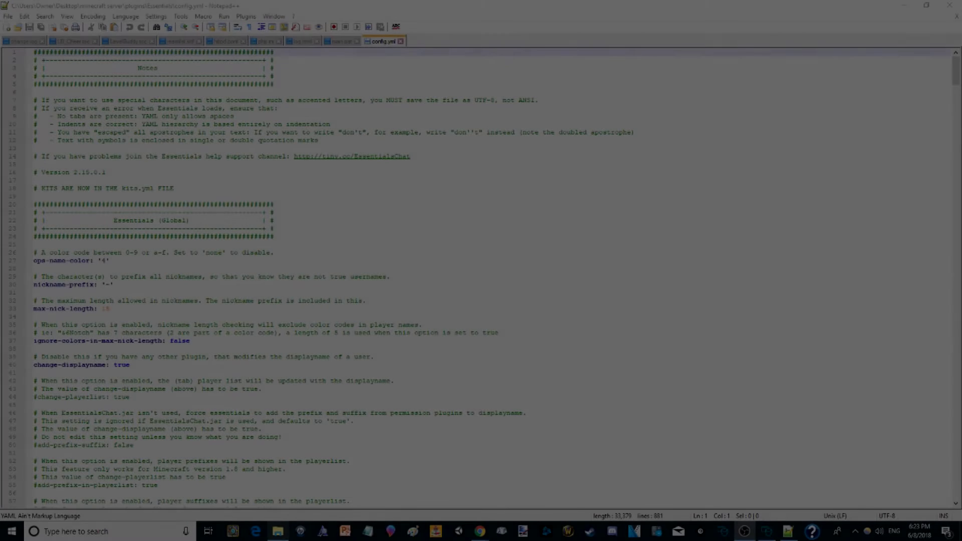
Open config.yml from the Essentials folder inside plugins in Notepad++.
{"action": "left_click", "coordinate": [319, 234]}
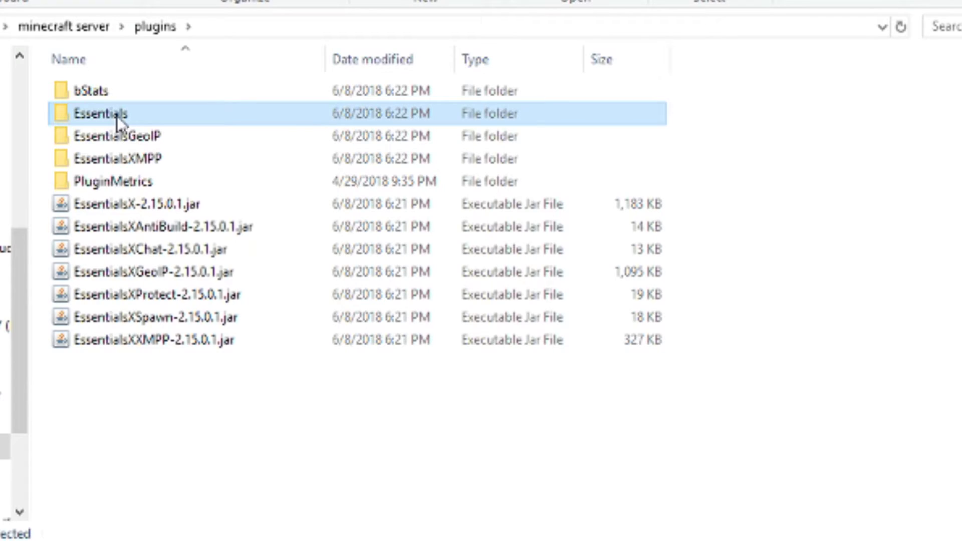
{"action": "double_click", "coordinate": [86, 122]}
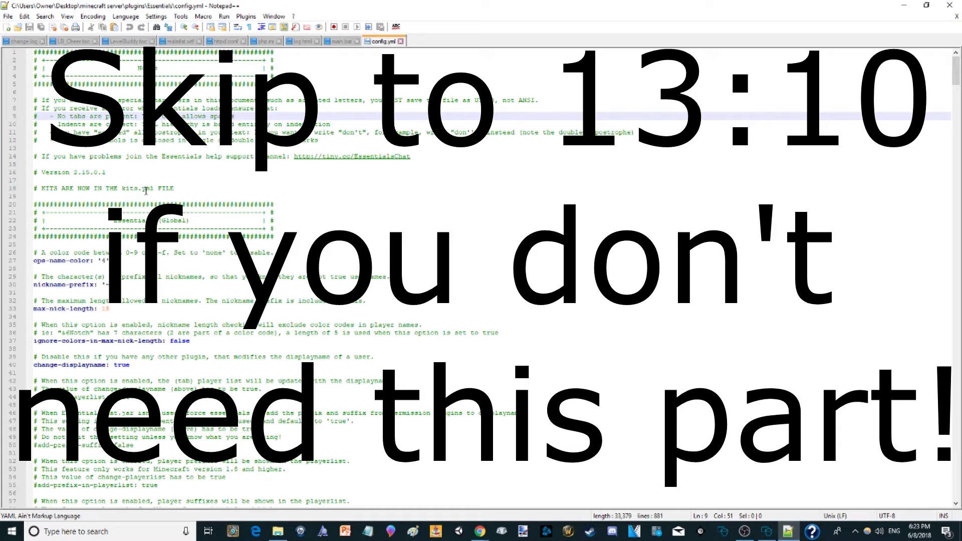
Skim config.yml from the Essentials (Global) section to the command settings and return to the beginning of the file.
{"action": "scroll", "coordinate": [250, 196], "scroll_direction": "down", "scroll_amount": 3}
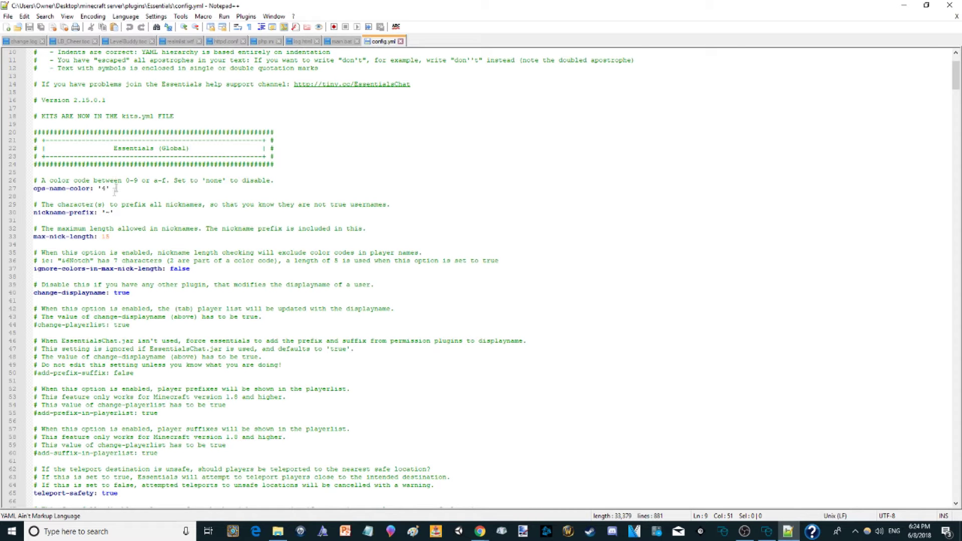
{"action": "scroll", "coordinate": [115, 206], "scroll_direction": "down", "scroll_amount": 3}
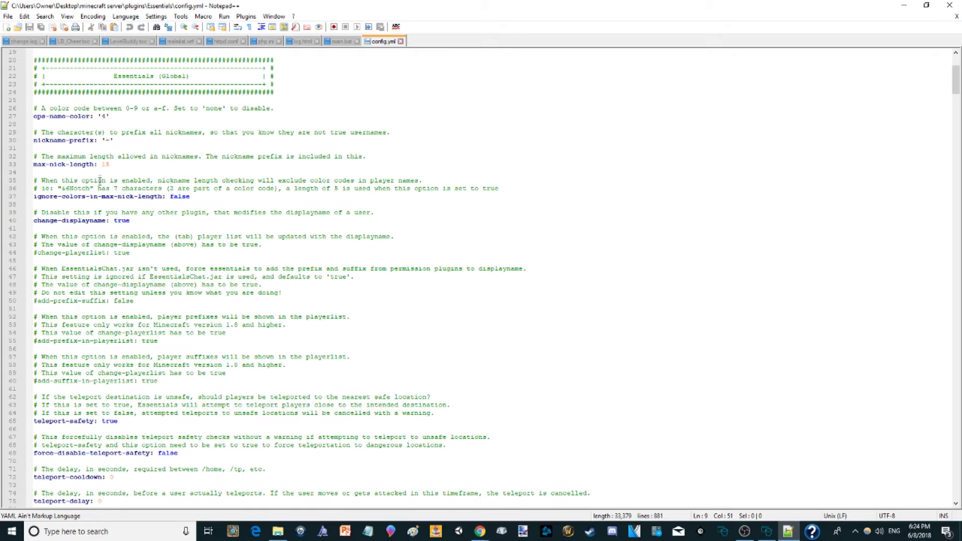
{"action": "scroll", "coordinate": [105, 171], "scroll_direction": "down", "scroll_amount": 15}
{"action": "scroll", "coordinate": [122, 216], "scroll_direction": "down", "scroll_amount": 7}
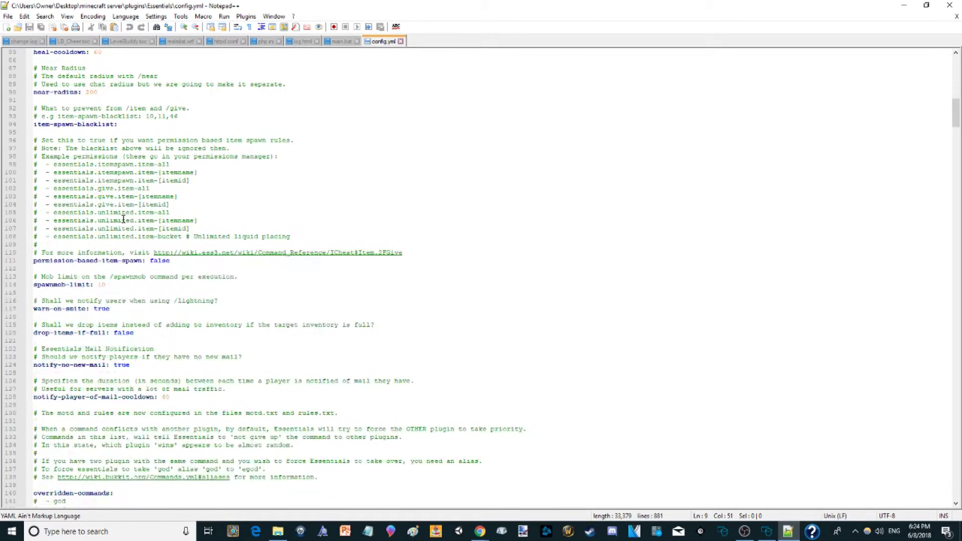
{"action": "scroll", "coordinate": [123, 219], "scroll_direction": "down", "scroll_amount": 14}
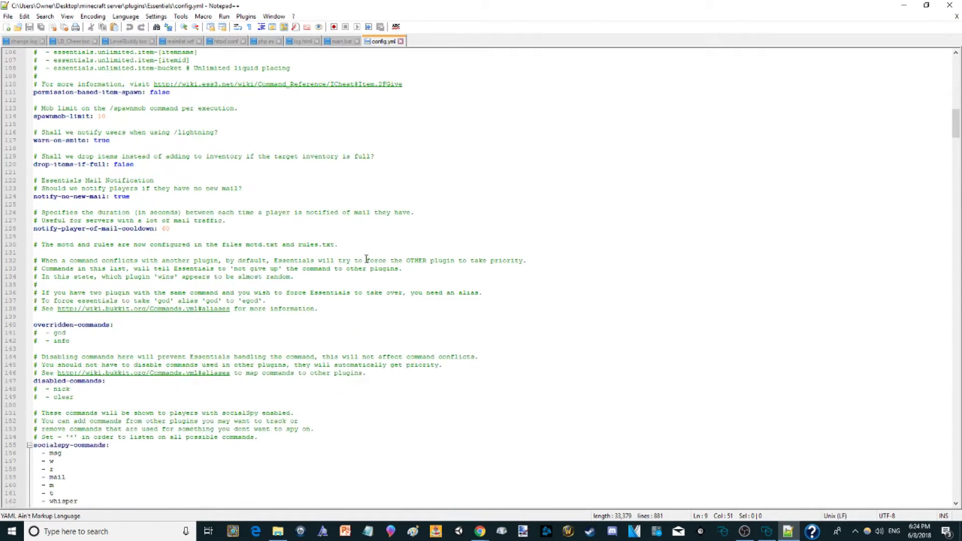
{"action": "scroll", "coordinate": [161, 236], "scroll_direction": "up", "scroll_amount": 8}
{"action": "scroll", "coordinate": [162, 234], "scroll_direction": "up", "scroll_amount": 20}
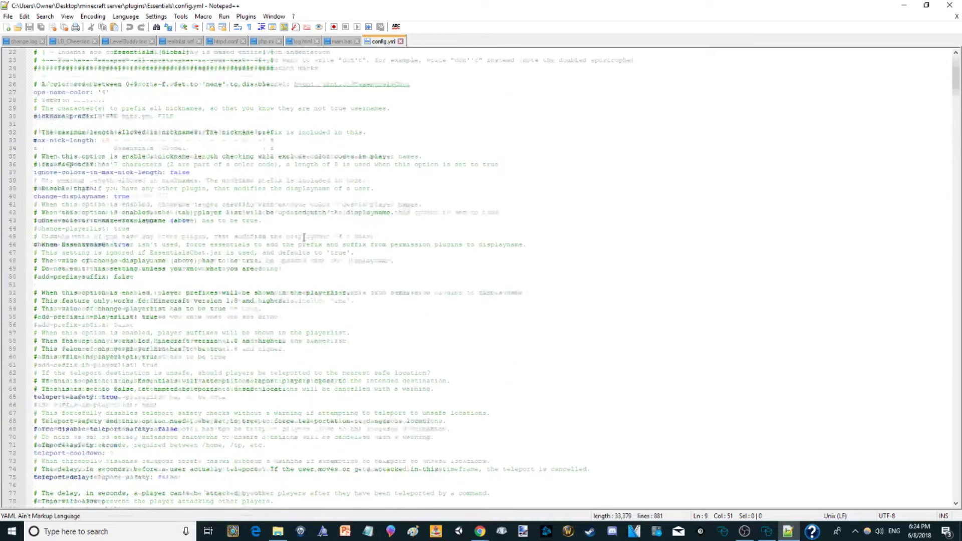
Review the ops name color, nickname prefix, nickname length, color-code counting and change-displayname settings in the Essentials (Global) section.
{"action": "left_click_drag", "start_coordinate": [50, 260], "coordinate": [107, 260]}
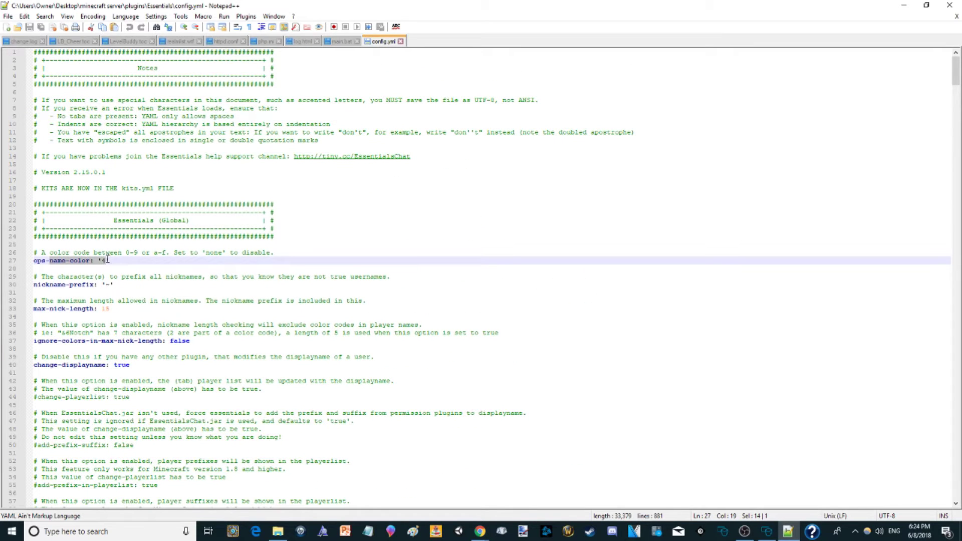
{"action": "left_click", "coordinate": [109, 261]}
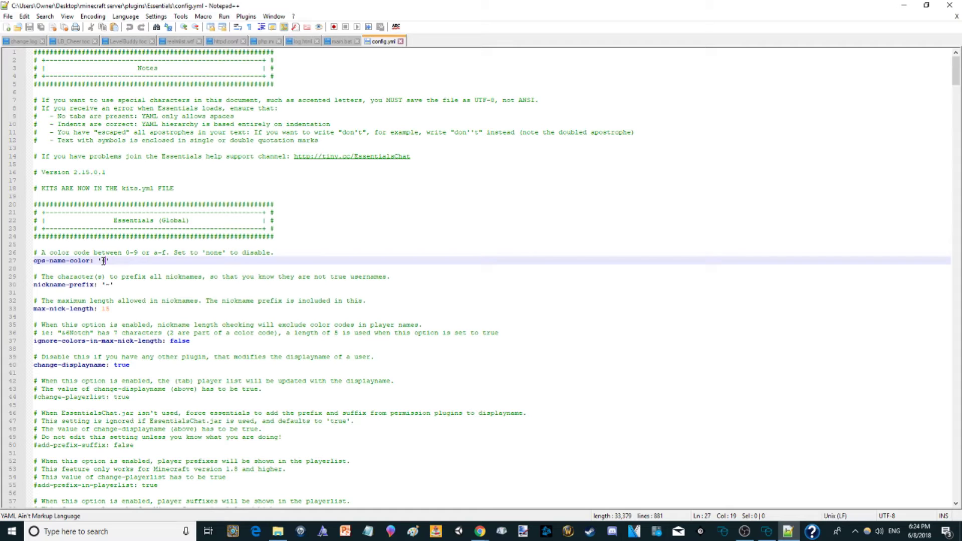
{"action": "left_click_drag", "start_coordinate": [104, 285], "coordinate": [110, 285]}
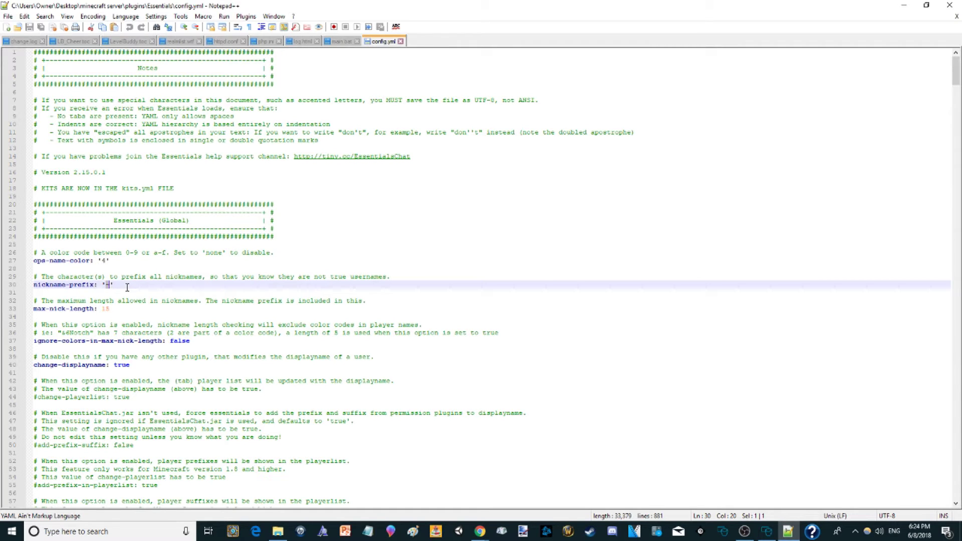
{"action": "left_click", "coordinate": [124, 316]}
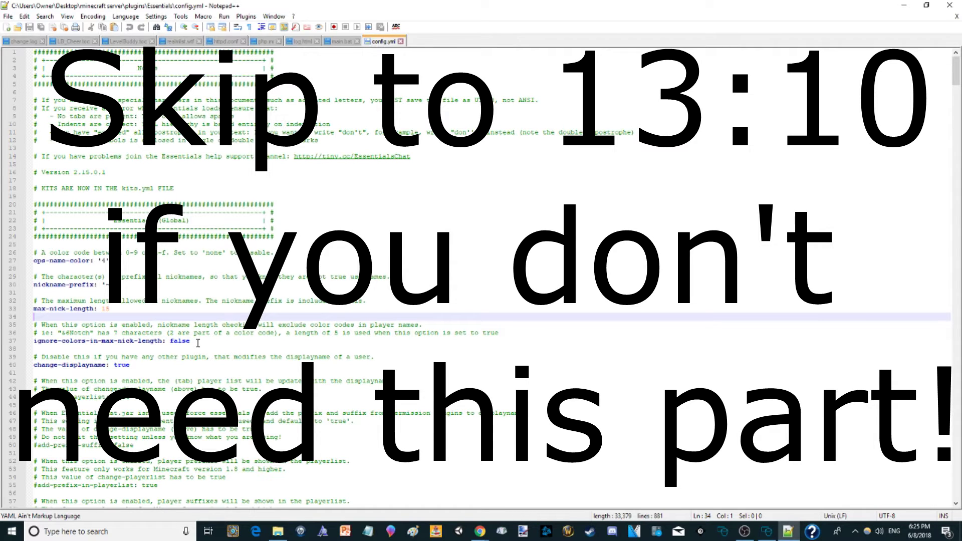
{"action": "left_click_drag", "start_coordinate": [194, 340], "coordinate": [35, 342]}
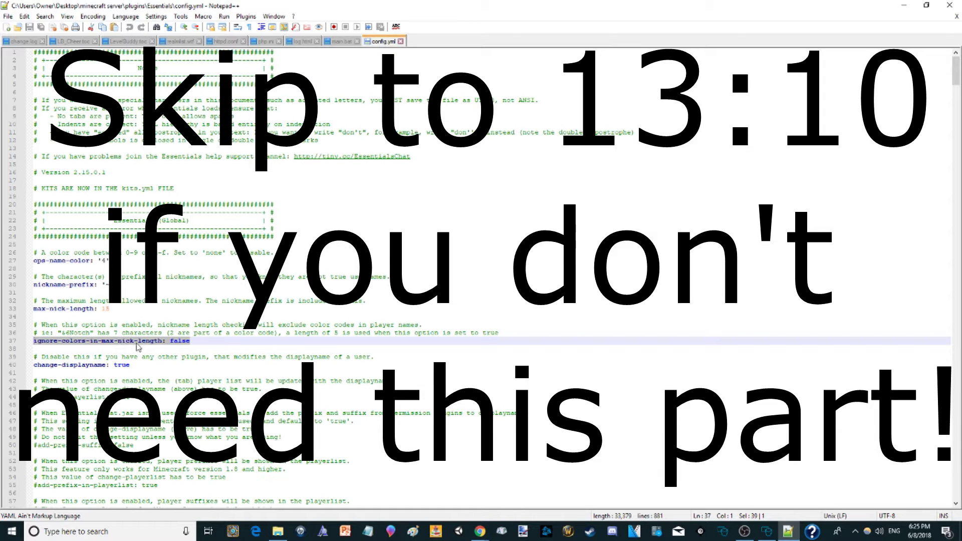
{"action": "left_click", "coordinate": [190, 344]}
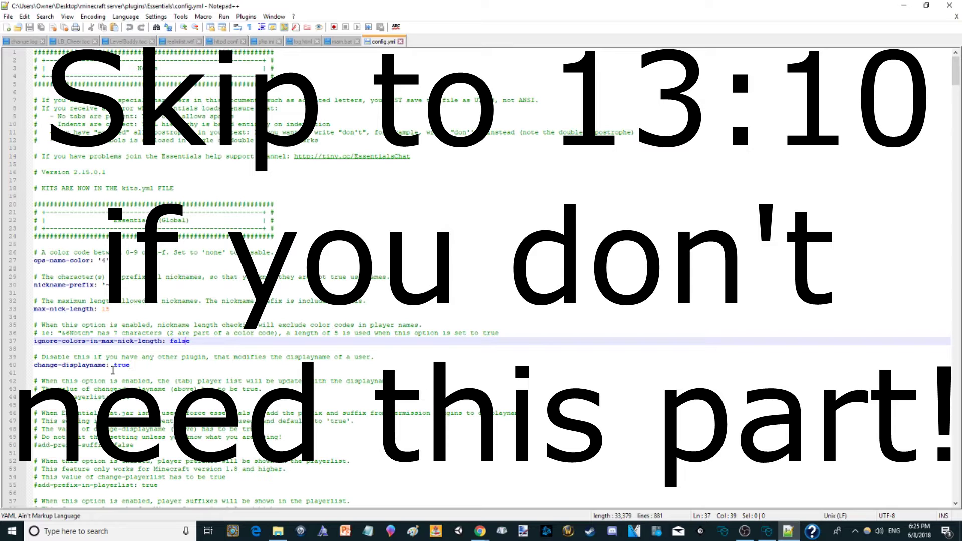
{"action": "left_click", "coordinate": [139, 366]}
{"action": "left_click", "coordinate": [24, 364]}
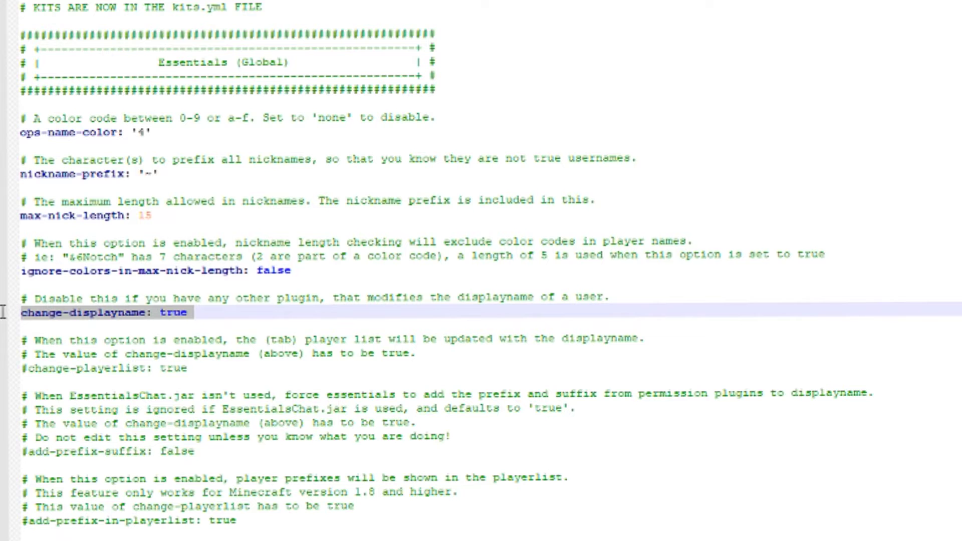
{"action": "left_click", "coordinate": [256, 299]}
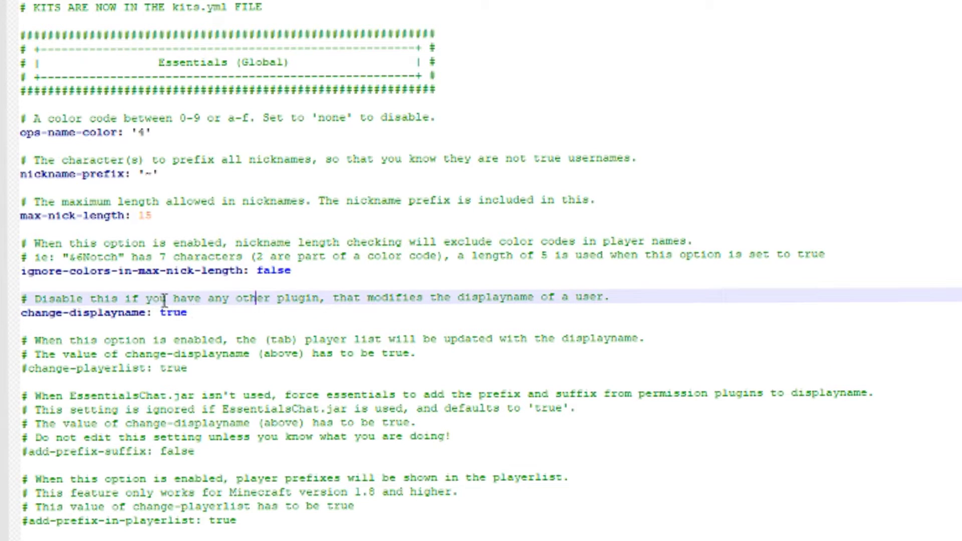
{"action": "left_click", "coordinate": [474, 307]}
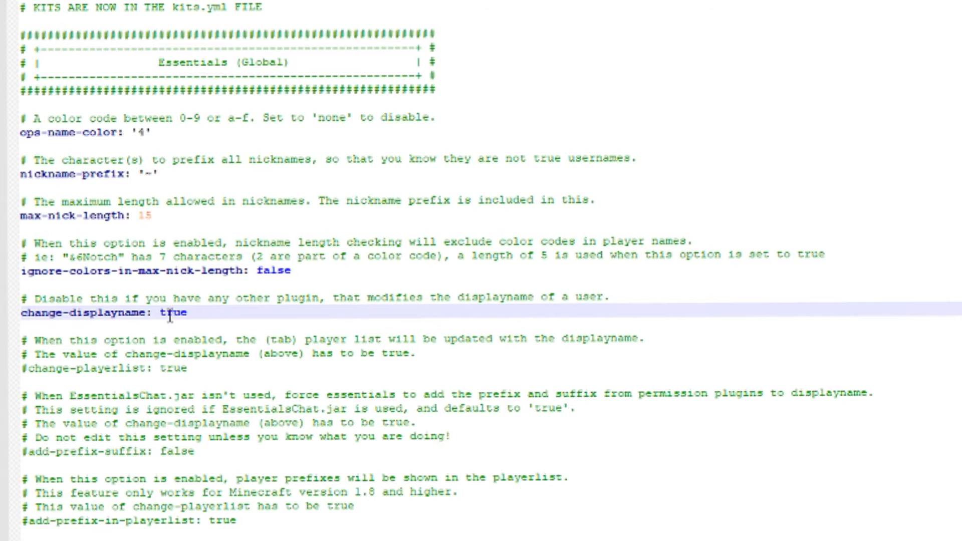
Examine the teleport settings in config.yml, covering forced safety disabling, cooldown, delay, invulnerability and teleport-to-center.
{"action": "scroll", "coordinate": [170, 316], "scroll_direction": "down", "scroll_amount": 10}
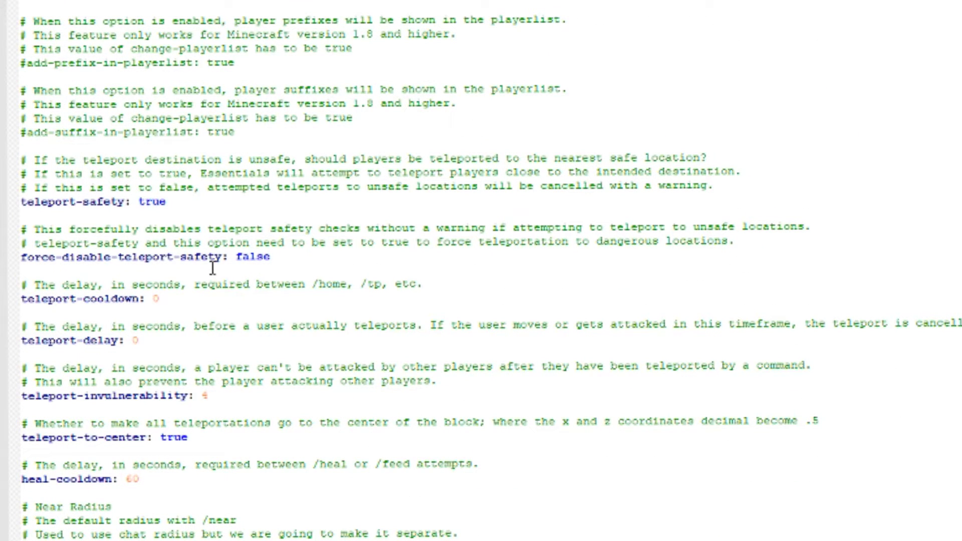
{"action": "left_click_drag", "start_coordinate": [270, 257], "coordinate": [131, 246]}
{"action": "left_click", "coordinate": [133, 270]}
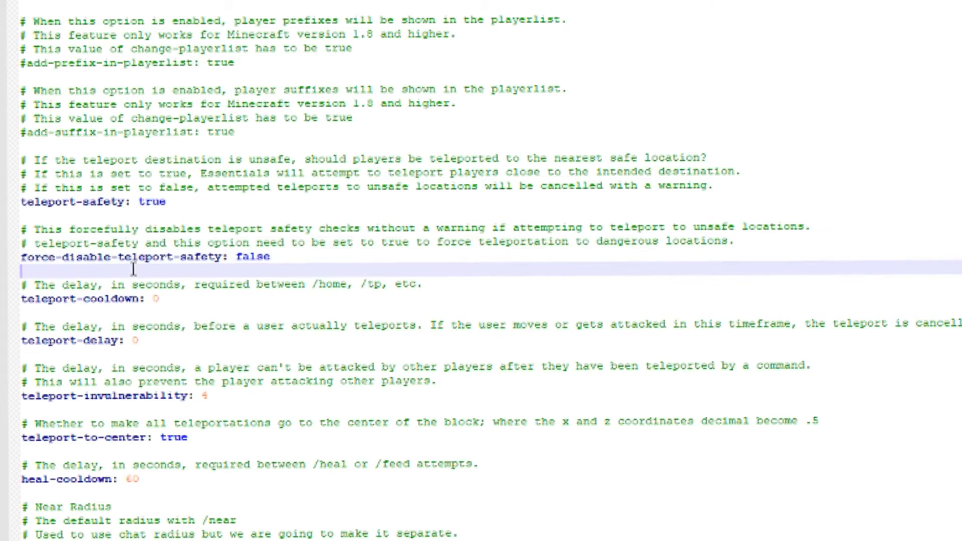
{"action": "left_click", "coordinate": [167, 299]}
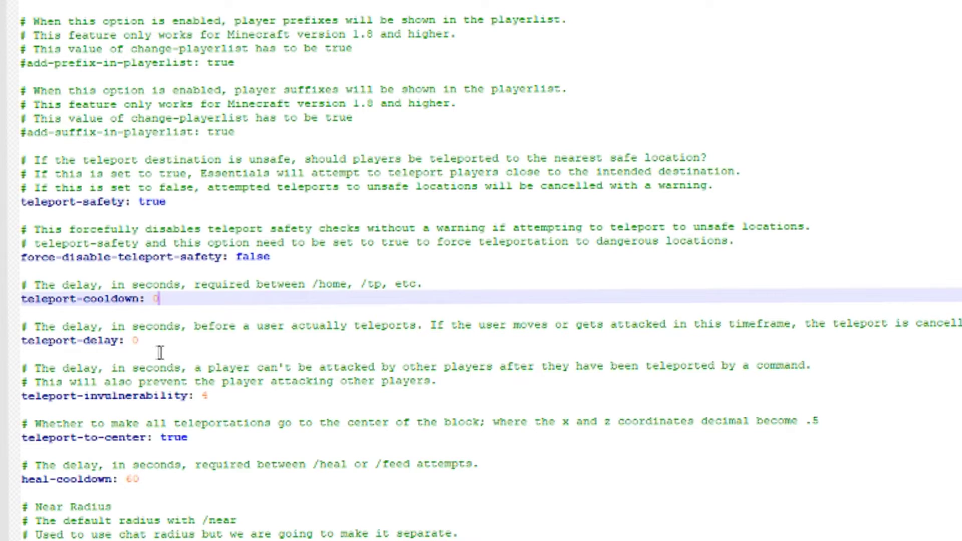
{"action": "double_click", "coordinate": [134, 340]}
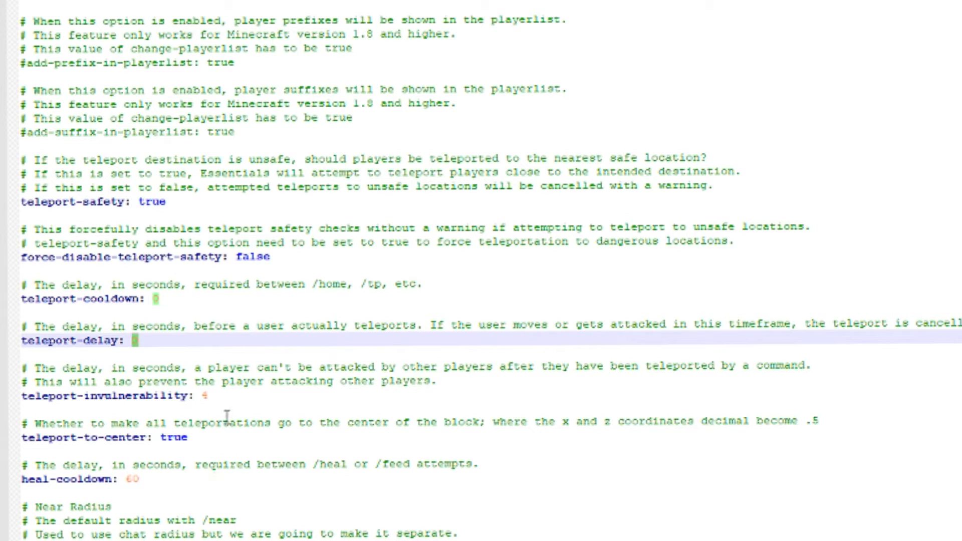
{"action": "double_click", "coordinate": [217, 396]}
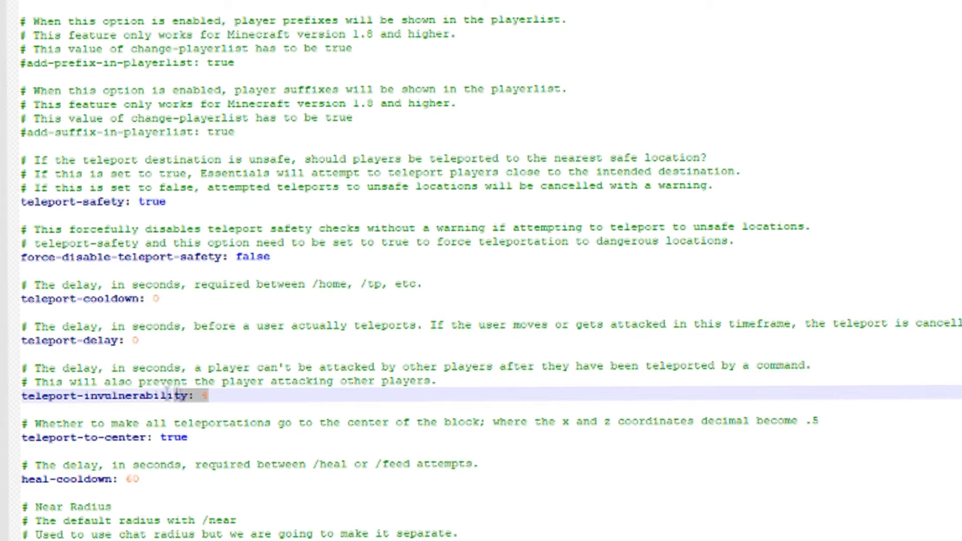
{"action": "key", "text": "Up"}
{"action": "key", "text": "Down"}
{"action": "key", "text": "shift+Home"}
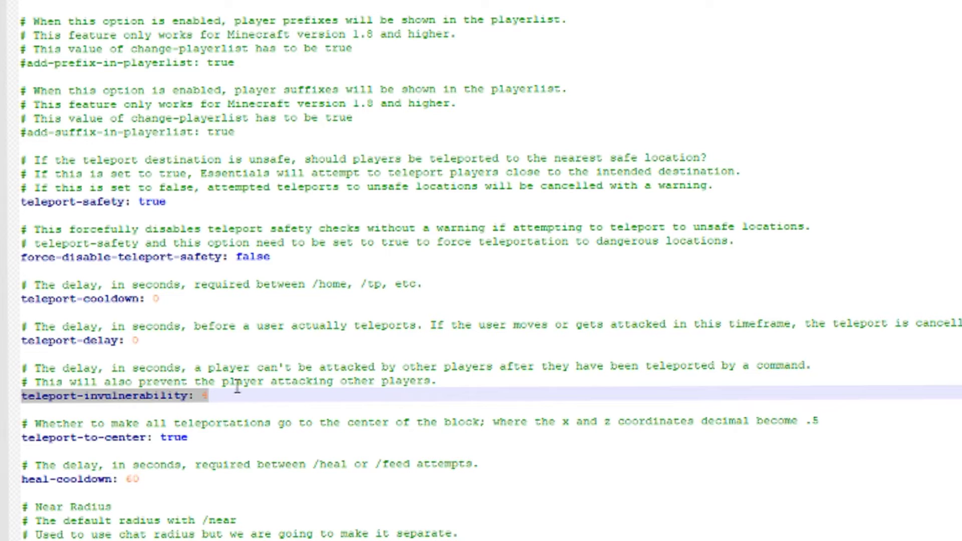
{"action": "scroll", "coordinate": [238, 388], "scroll_direction": "down", "scroll_amount": 3}
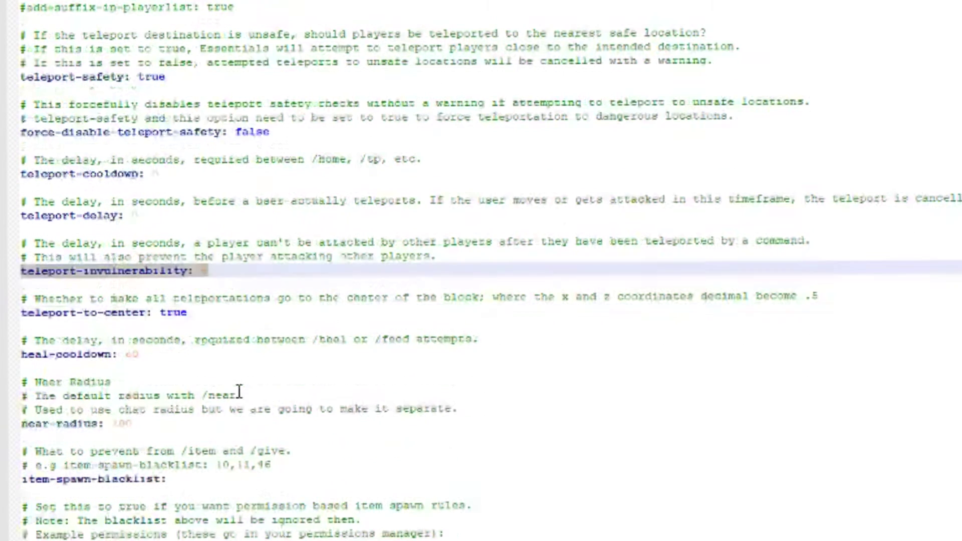
{"action": "left_click", "coordinate": [198, 312]}
{"action": "double_click", "coordinate": [177, 312]}
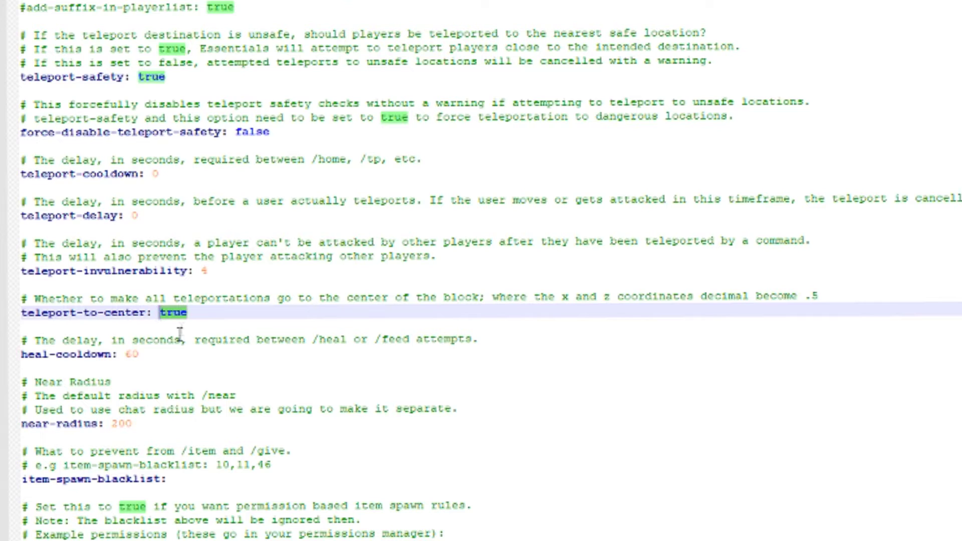
Examine the heal-cooldown setting and the default near-radius used by the /near command.
{"action": "left_click", "coordinate": [170, 363]}
{"action": "scroll", "coordinate": [160, 359], "scroll_direction": "down", "scroll_amount": 1}
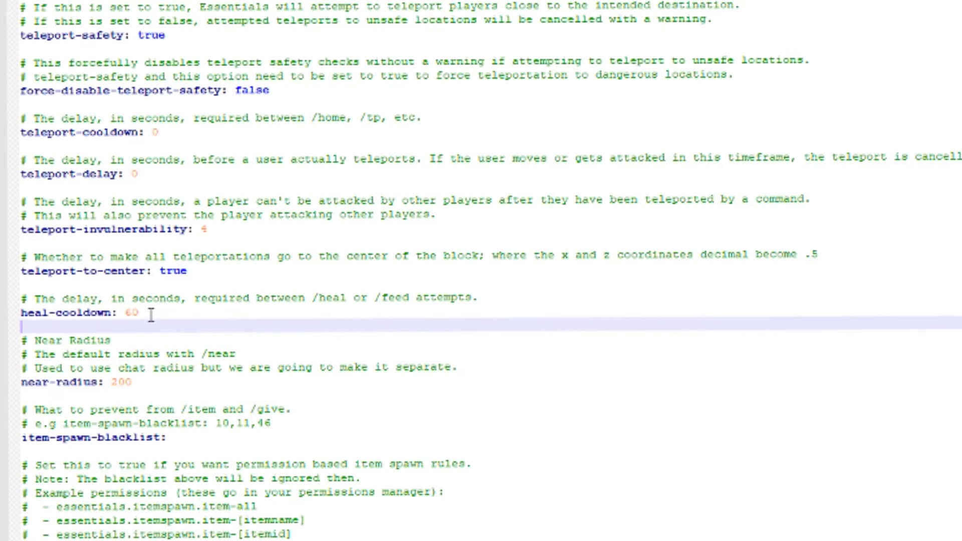
{"action": "left_click", "coordinate": [133, 313]}
{"action": "left_click_drag", "start_coordinate": [134, 313], "coordinate": [113, 313]}
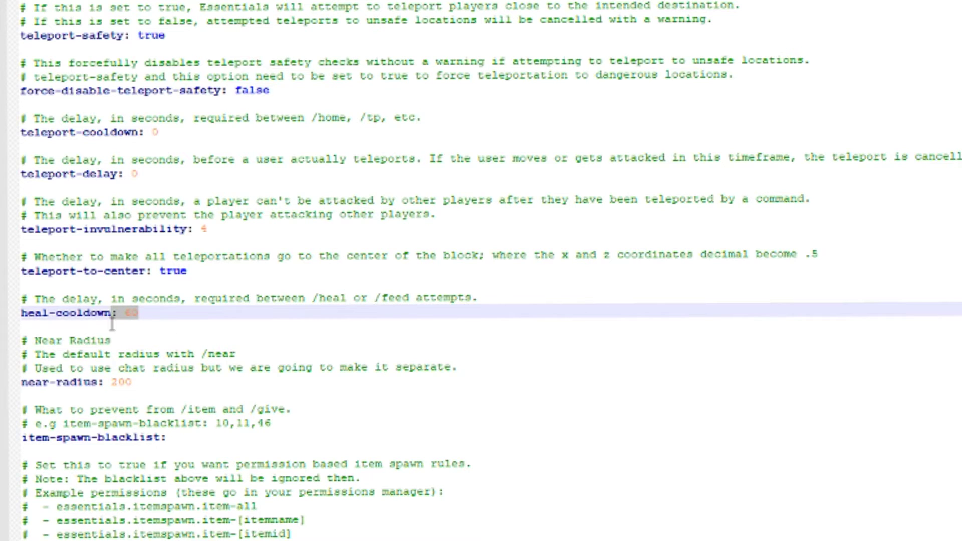
{"action": "left_click", "coordinate": [249, 324]}
{"action": "scroll", "coordinate": [252, 336], "scroll_direction": "down", "scroll_amount": 3}
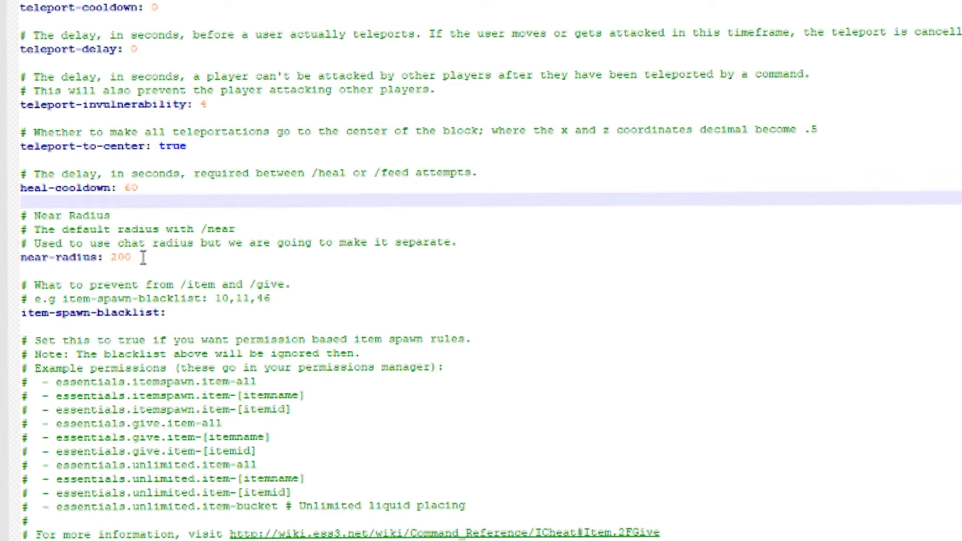
{"action": "left_click_drag", "start_coordinate": [142, 258], "coordinate": [20, 257]}
{"action": "left_click", "coordinate": [100, 258]}
{"action": "left_click", "coordinate": [192, 229]}
{"action": "left_click", "coordinate": [111, 257]}
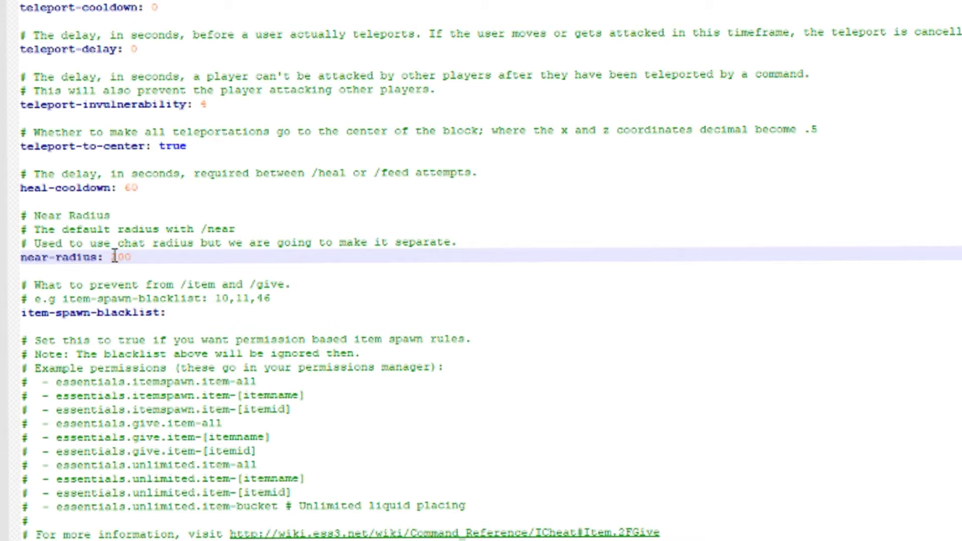
{"action": "left_click_drag", "start_coordinate": [133, 258], "coordinate": [104, 260]}
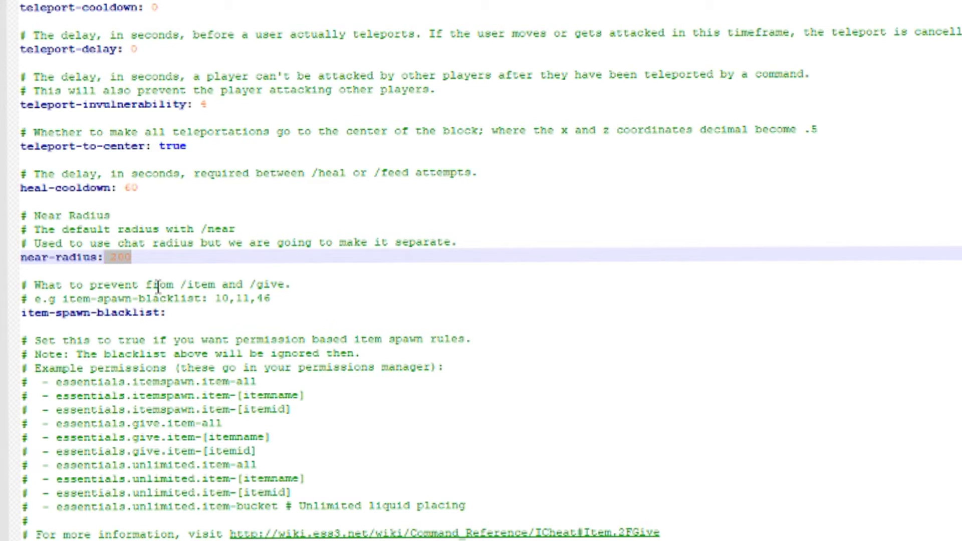
Review the item-spawn blacklist, the permission-based item spawn rules and the mob limit of the /spawnmob command.
{"action": "scroll", "coordinate": [158, 287], "scroll_direction": "down", "scroll_amount": 2}
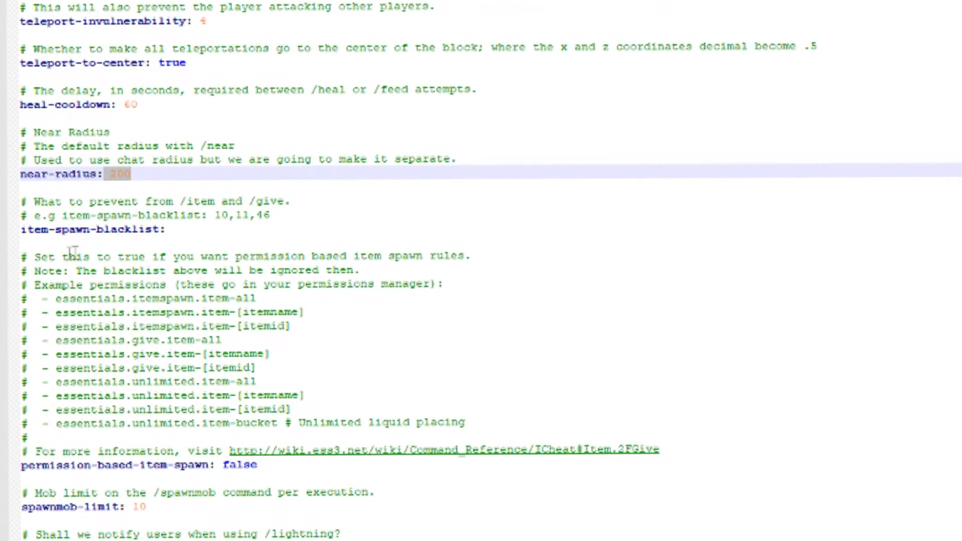
{"action": "scroll", "coordinate": [216, 273], "scroll_direction": "down", "scroll_amount": 6}
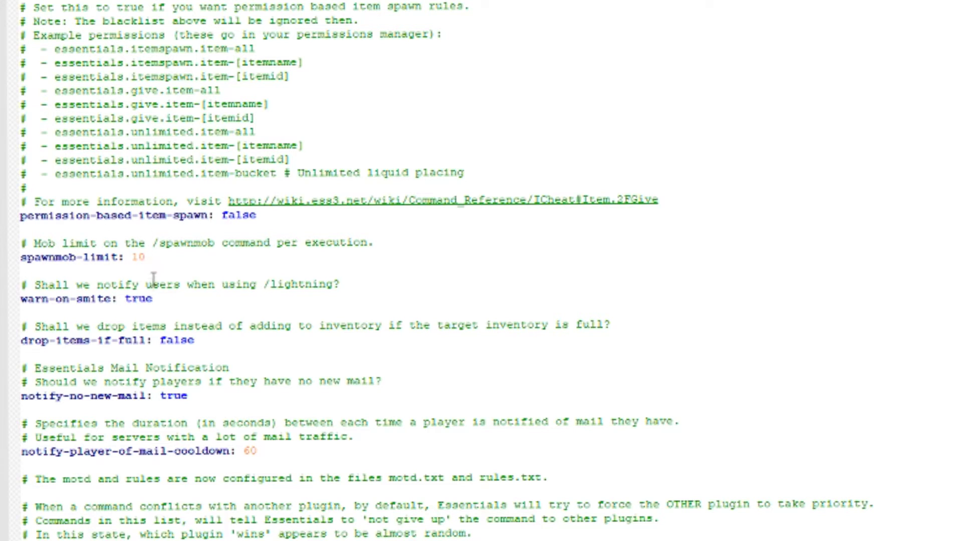
{"action": "left_click_drag", "start_coordinate": [158, 217], "coordinate": [192, 245]}
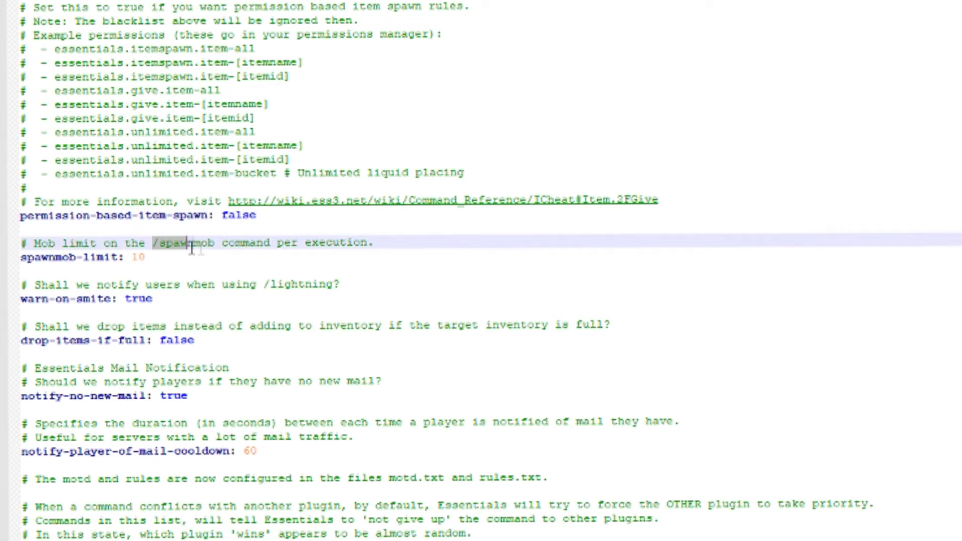
{"action": "left_click", "coordinate": [168, 258]}
{"action": "scroll", "coordinate": [221, 273], "scroll_direction": "down", "scroll_amount": 3}
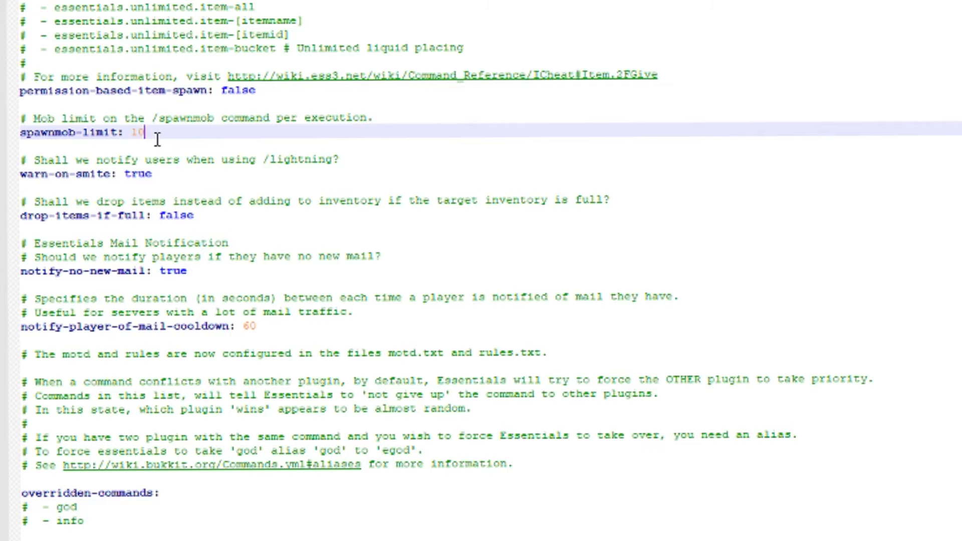
Examine the warn-on-smite setting that controls whether users are notified when /lightning is used.
{"action": "left_click_drag", "start_coordinate": [82, 160], "coordinate": [356, 157]}
{"action": "left_click", "coordinate": [285, 158]}
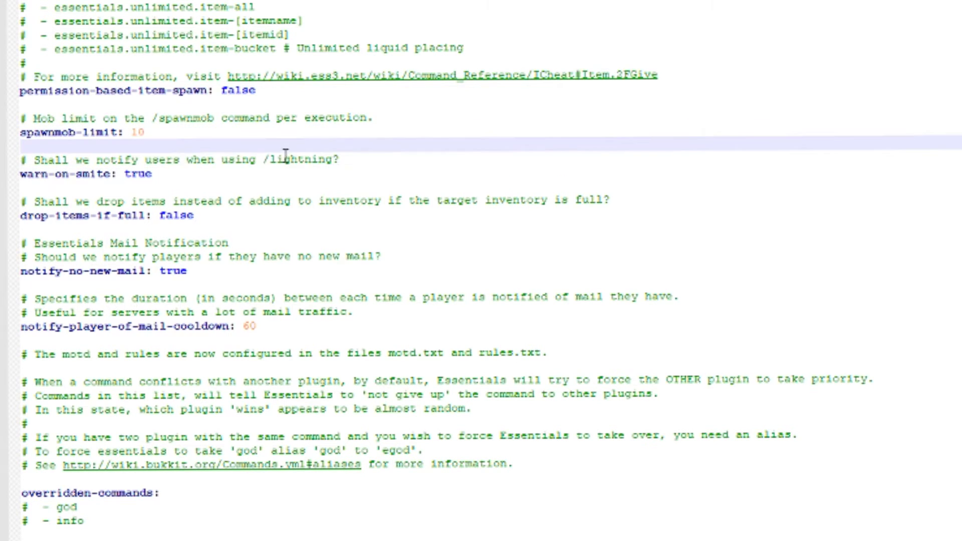
{"action": "left_click_drag", "start_coordinate": [154, 174], "coordinate": [118, 176]}
{"action": "left_click", "coordinate": [145, 161]}
{"action": "scroll", "coordinate": [246, 198], "scroll_direction": "down", "scroll_amount": 1}
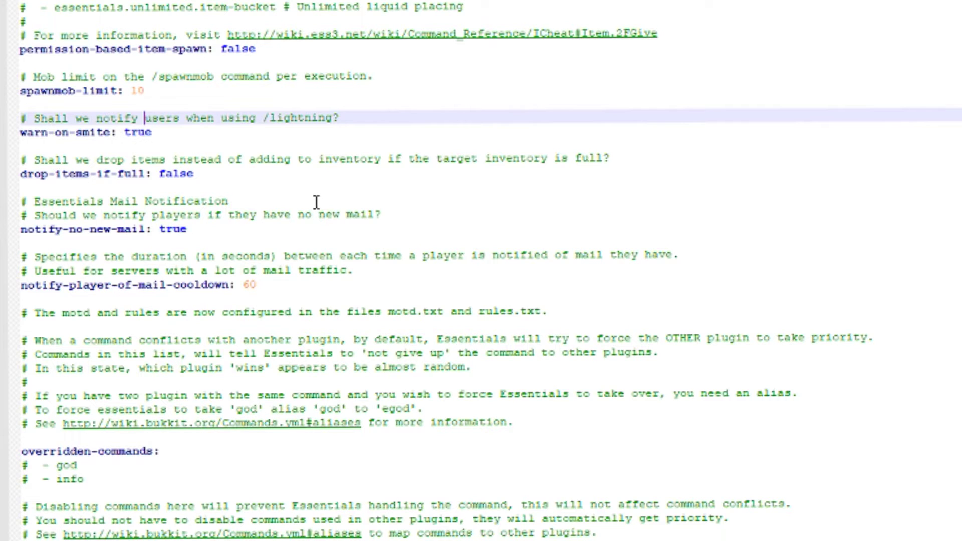
{"action": "double_click", "coordinate": [132, 133]}
{"action": "left_click", "coordinate": [132, 138]}
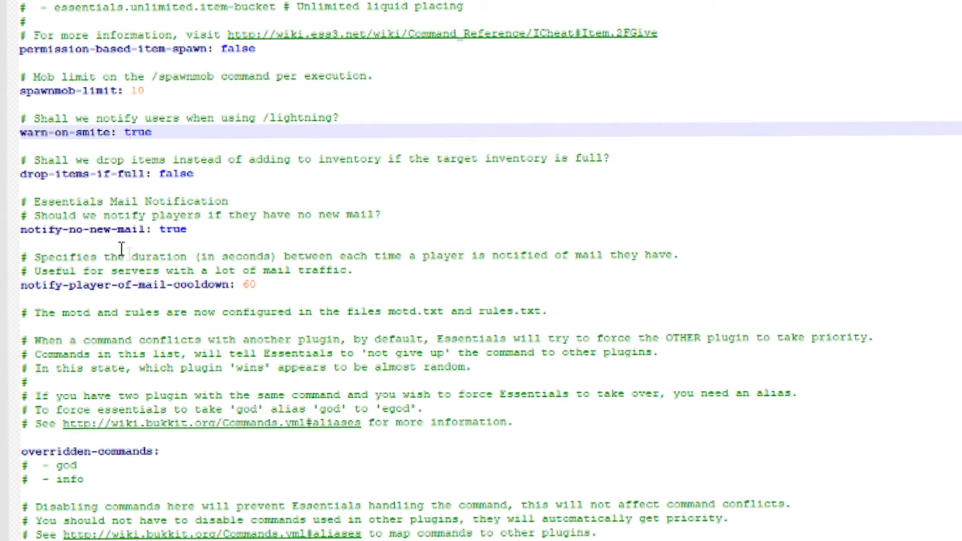
Examine the drop-items-if-full setting and the Essentials mail notification settings, including the mail cooldown.
{"action": "left_click_drag", "start_coordinate": [318, 175], "coordinate": [3, 178]}
{"action": "left_click_drag", "start_coordinate": [196, 230], "coordinate": [4, 232]}
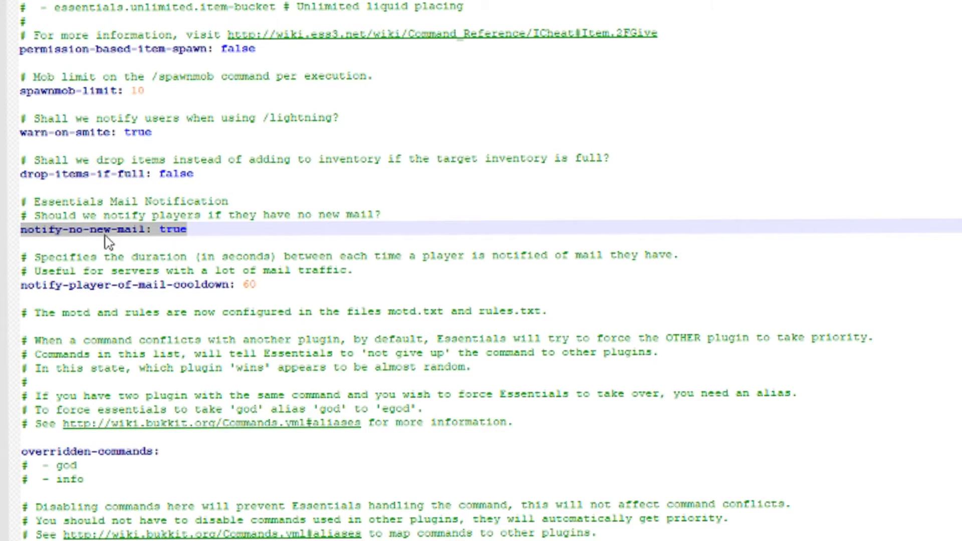
{"action": "left_click", "coordinate": [200, 226]}
{"action": "double_click", "coordinate": [173, 228]}
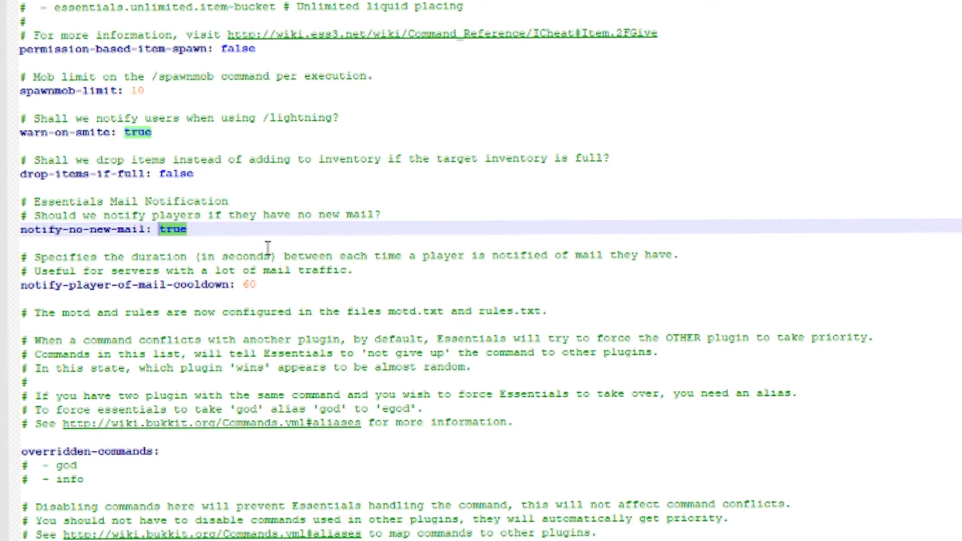
{"action": "left_click", "coordinate": [264, 286]}
{"action": "left_click", "coordinate": [134, 257]}
Review the overridden-commands and disabled-commands sections and the list of commands shown to players with socialSpy enabled.
{"action": "scroll", "coordinate": [278, 286], "scroll_direction": "down", "scroll_amount": 4}
{"action": "scroll", "coordinate": [212, 260], "scroll_direction": "down", "scroll_amount": 1}
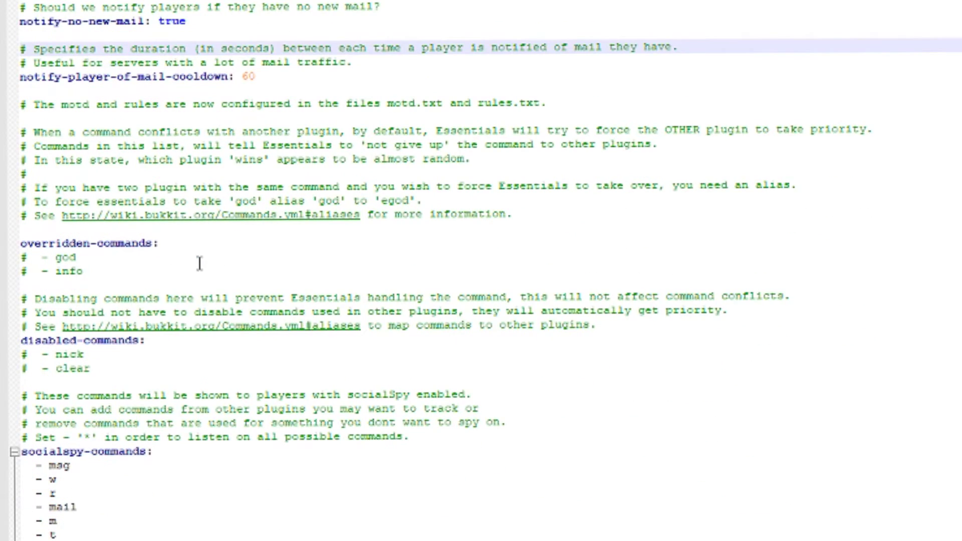
{"action": "scroll", "coordinate": [192, 261], "scroll_direction": "down", "scroll_amount": 5}
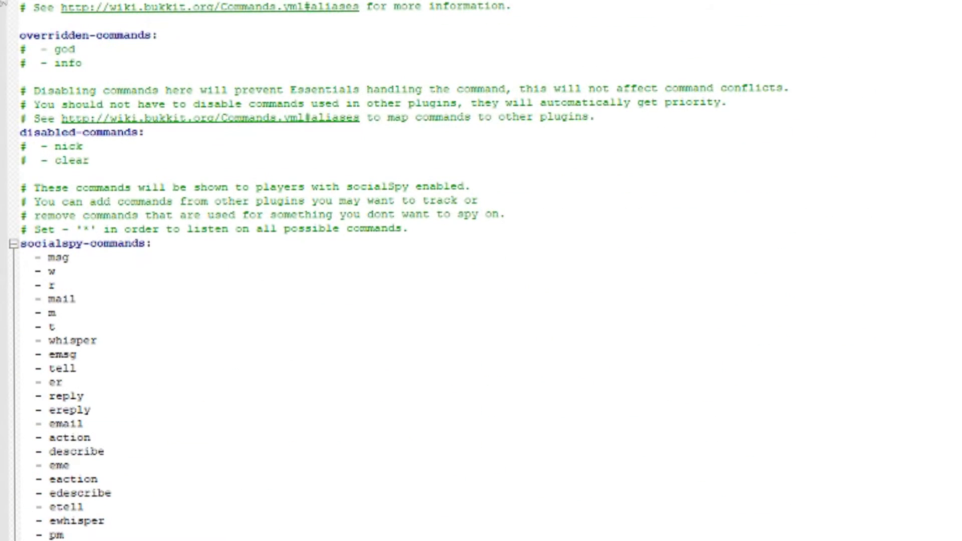
{"action": "left_click", "coordinate": [439, 243], "text": "shift"}
{"action": "scroll", "coordinate": [441, 239], "scroll_direction": "down", "scroll_amount": 3}
{"action": "left_click", "coordinate": [173, 133]}
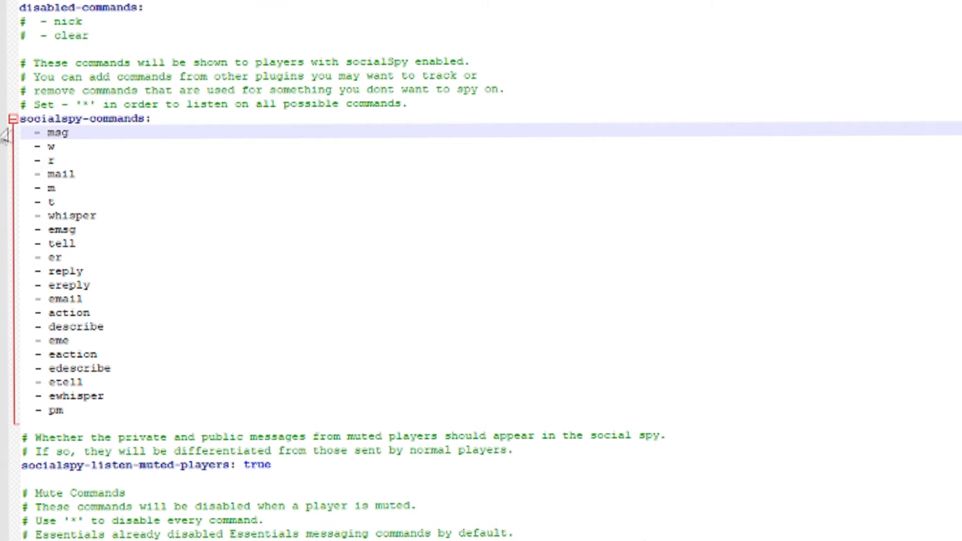
{"action": "left_click", "coordinate": [22, 118], "text": "shift"}
{"action": "left_click_drag", "start_coordinate": [78, 138], "coordinate": [236, 419]}
{"action": "scroll", "coordinate": [200, 353], "scroll_direction": "down", "scroll_amount": 3}
{"action": "scroll", "coordinate": [201, 351], "scroll_direction": "down", "scroll_amount": 5}
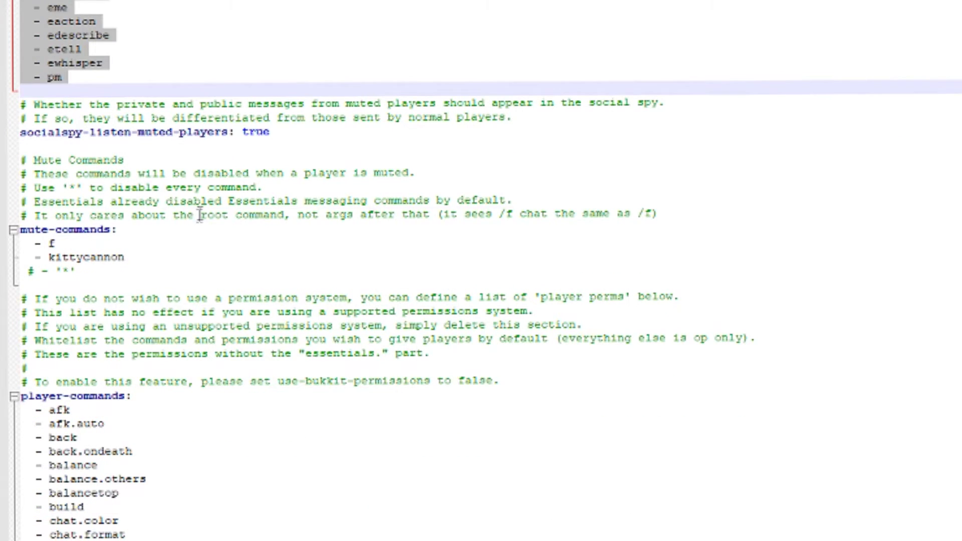
Check the socialspy-listen-muted-players setting and the mute-commands list of commands disabled for muted players.
{"action": "left_click", "coordinate": [199, 215]}
{"action": "left_click_drag", "start_coordinate": [268, 131], "coordinate": [4, 130]}
{"action": "scroll", "coordinate": [4, 130], "scroll_direction": "down", "scroll_amount": 3}
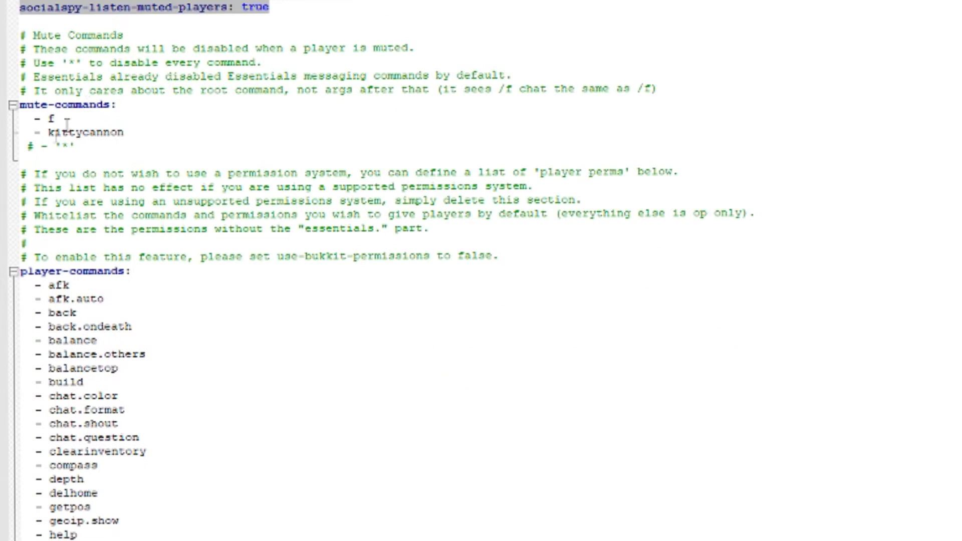
{"action": "left_click_drag", "start_coordinate": [101, 161], "coordinate": [7, 109]}
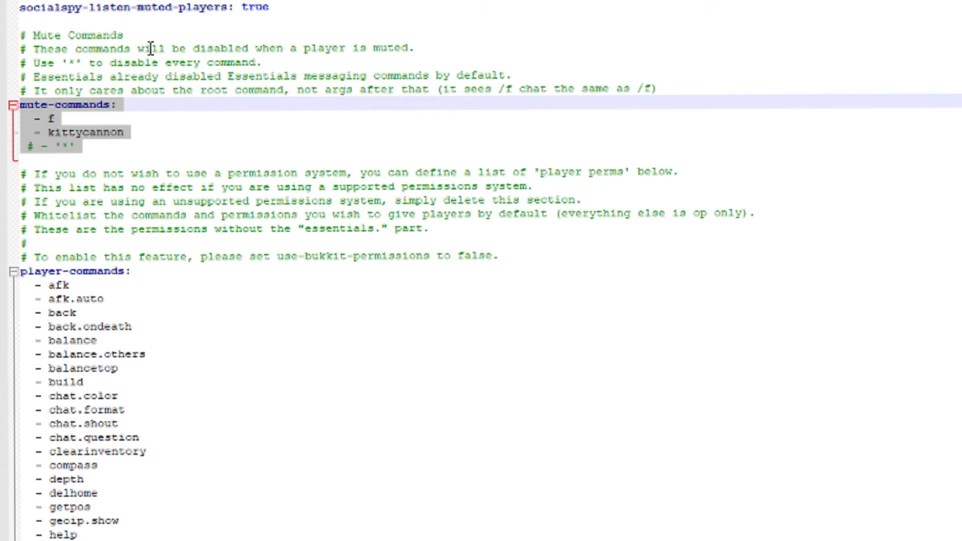
Look through the player-commands list of default player permissions and its explanatory comments.
{"action": "scroll", "coordinate": [87, 177], "scroll_direction": "down", "scroll_amount": 4}
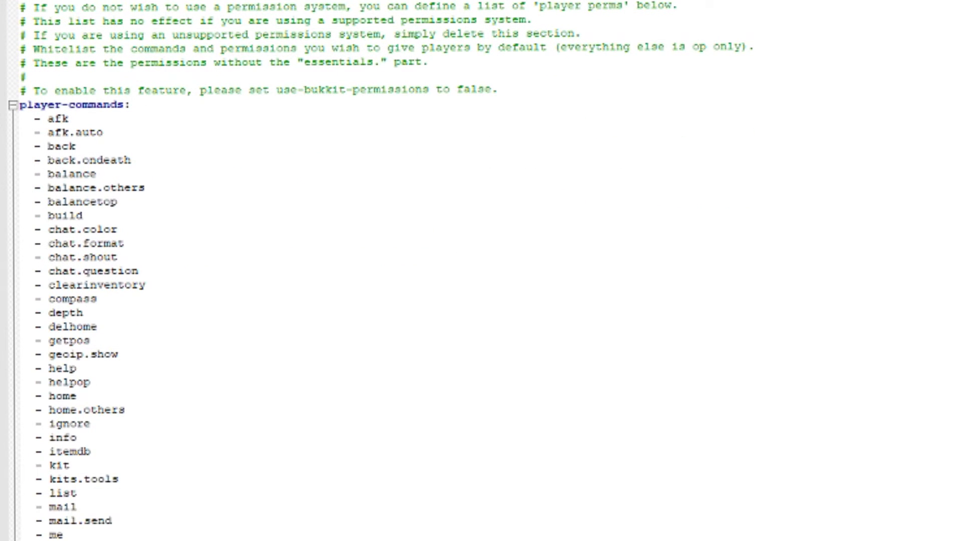
{"action": "scroll", "coordinate": [98, 3], "scroll_direction": "down", "scroll_amount": 1}
{"action": "scroll", "coordinate": [98, 4], "scroll_direction": "down", "scroll_amount": 2}
{"action": "scroll", "coordinate": [98, 5], "scroll_direction": "down", "scroll_amount": 10}
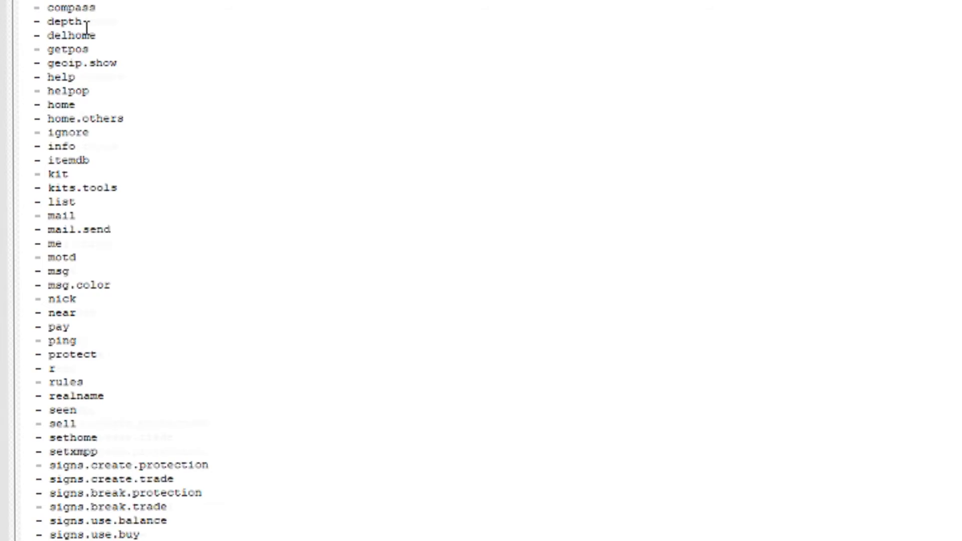
{"action": "scroll", "coordinate": [84, 25], "scroll_direction": "up", "scroll_amount": 1}
{"action": "scroll", "coordinate": [80, 31], "scroll_direction": "up", "scroll_amount": 13}
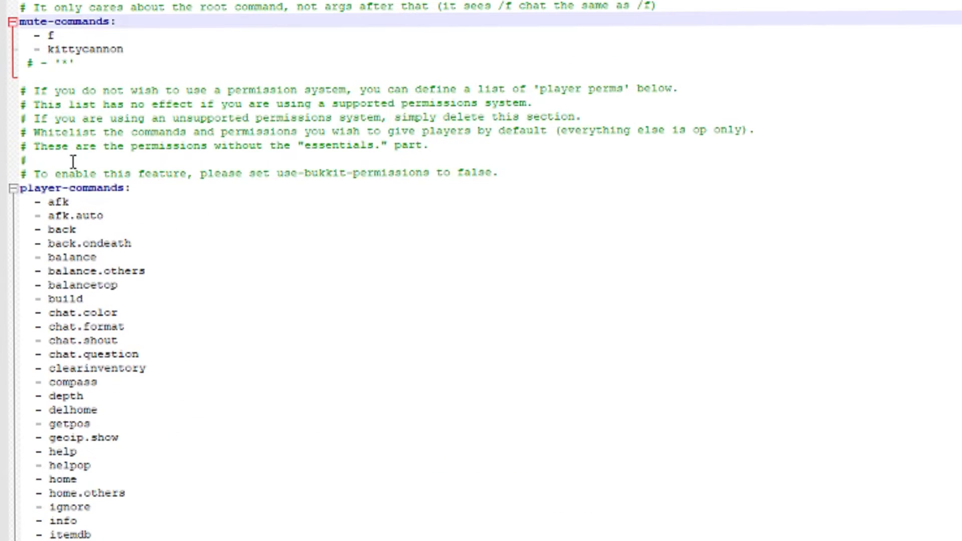
{"action": "scroll", "coordinate": [102, 195], "scroll_direction": "down", "scroll_amount": 1}
{"action": "scroll", "coordinate": [99, 202], "scroll_direction": "down", "scroll_amount": 18}
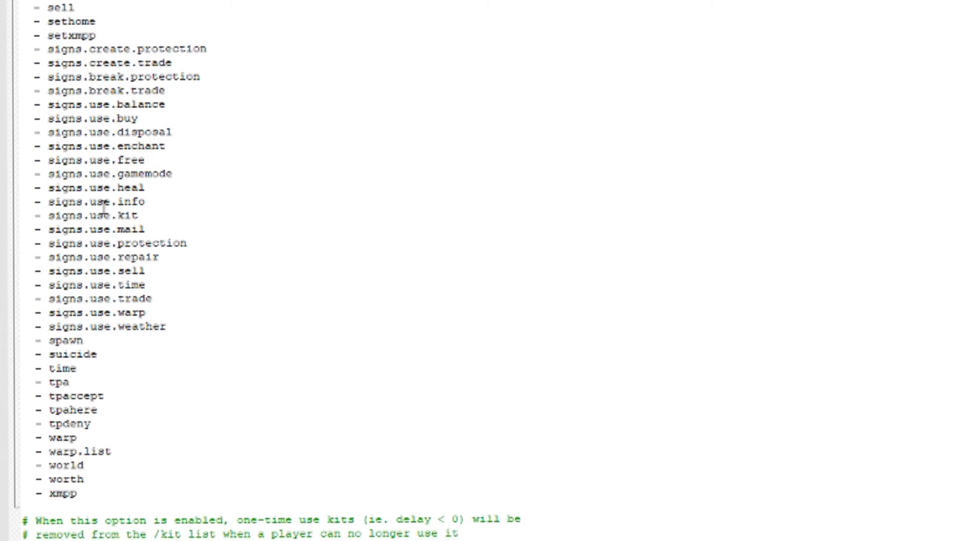
Examine the kit settings for skipping used one-time kits in the kit list and for pastebin-createkit.
{"action": "scroll", "coordinate": [279, 337], "scroll_direction": "down", "scroll_amount": 8}
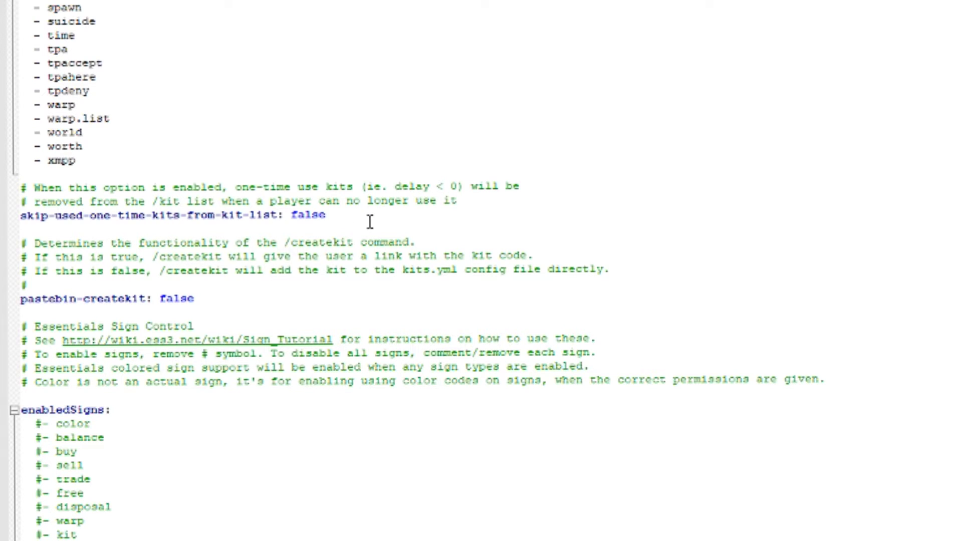
{"action": "left_click_drag", "start_coordinate": [358, 215], "coordinate": [187, 218]}
{"action": "scroll", "coordinate": [232, 251], "scroll_direction": "down", "scroll_amount": 4}
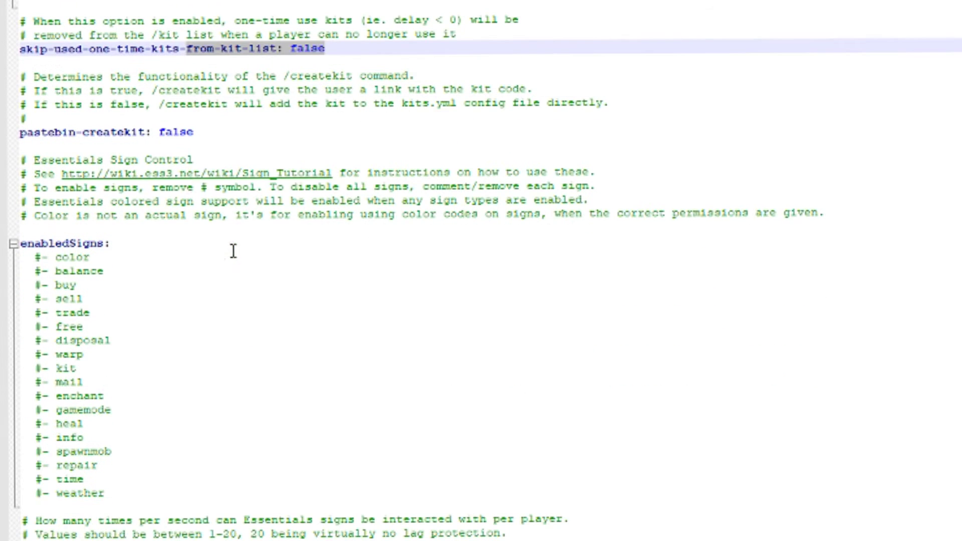
{"action": "left_click_drag", "start_coordinate": [261, 137], "coordinate": [11, 133]}
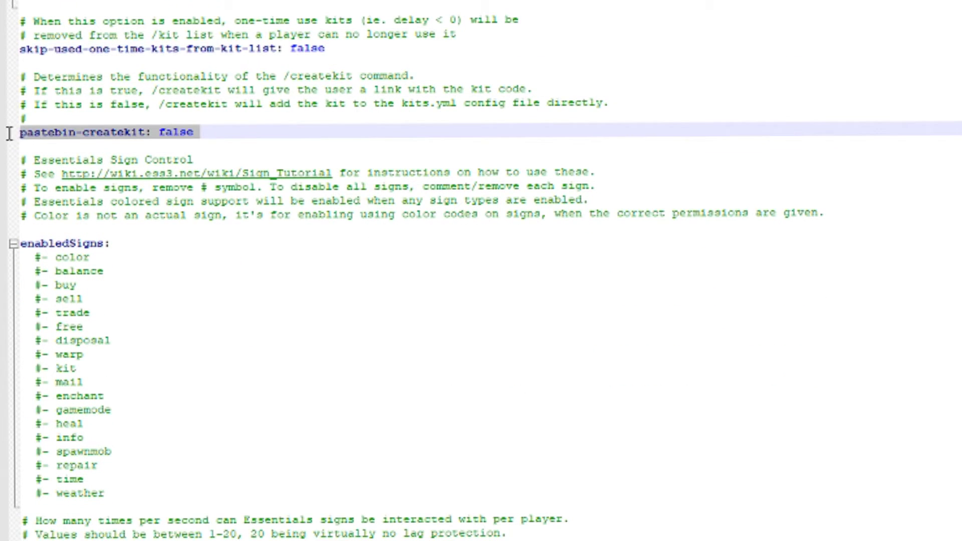
Skim the sign control, backup, per-warp permission, /list grouping, debug, locale and god-mode-on-disconnect settings.
{"action": "scroll", "coordinate": [298, 143], "scroll_direction": "down", "scroll_amount": 4}
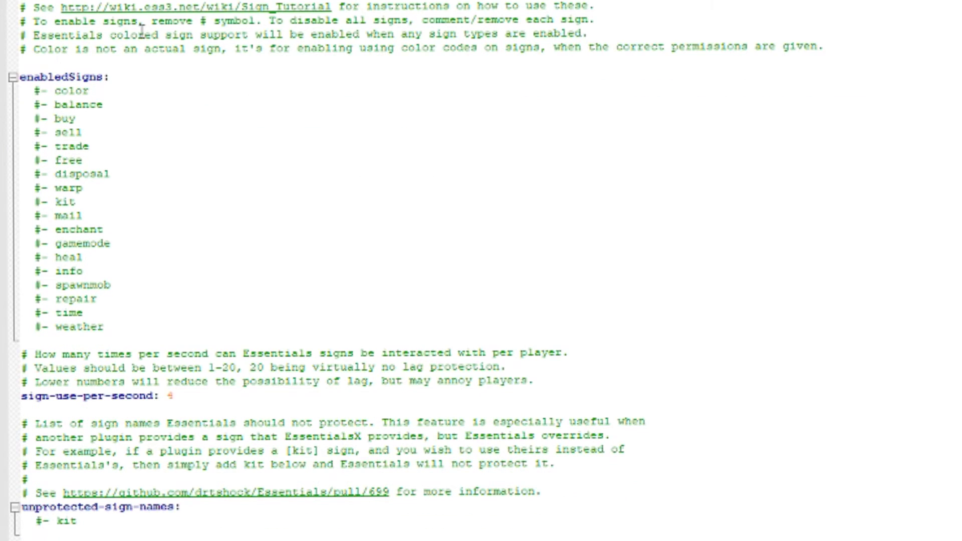
{"action": "scroll", "coordinate": [114, 111], "scroll_direction": "down", "scroll_amount": 6}
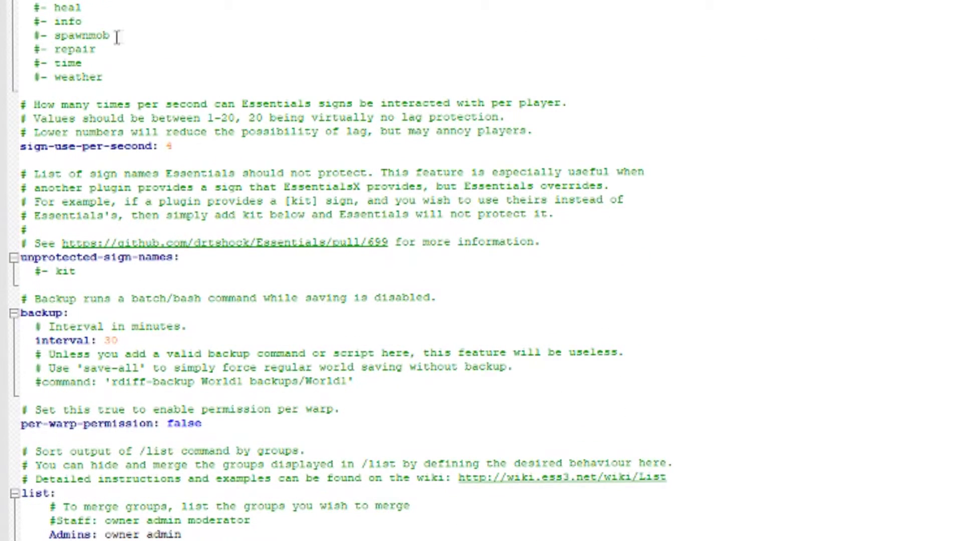
{"action": "scroll", "coordinate": [108, 131], "scroll_direction": "down", "scroll_amount": 3}
{"action": "scroll", "coordinate": [115, 121], "scroll_direction": "down", "scroll_amount": 7}
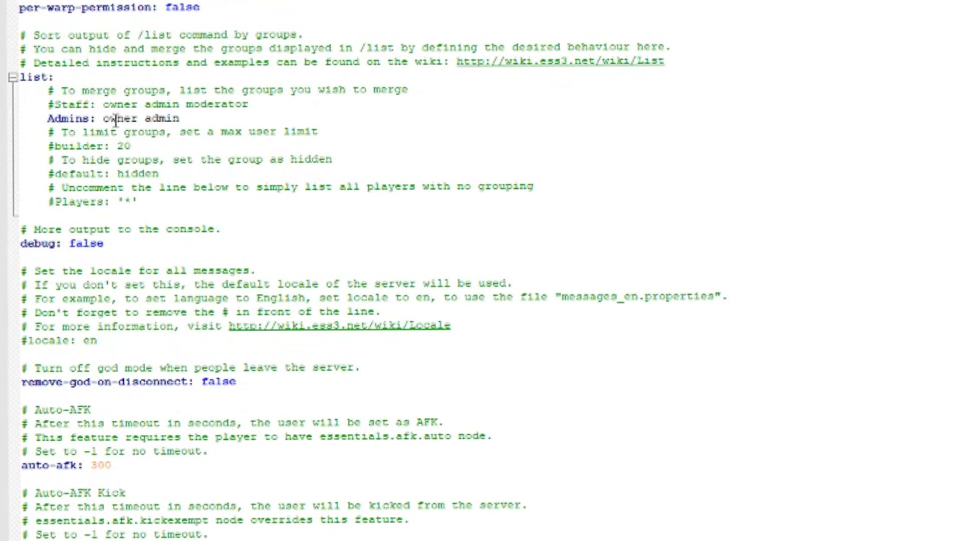
{"action": "left_click_drag", "start_coordinate": [19, 2], "coordinate": [352, 402]}
{"action": "scroll", "coordinate": [351, 402], "scroll_direction": "down", "scroll_amount": 6}
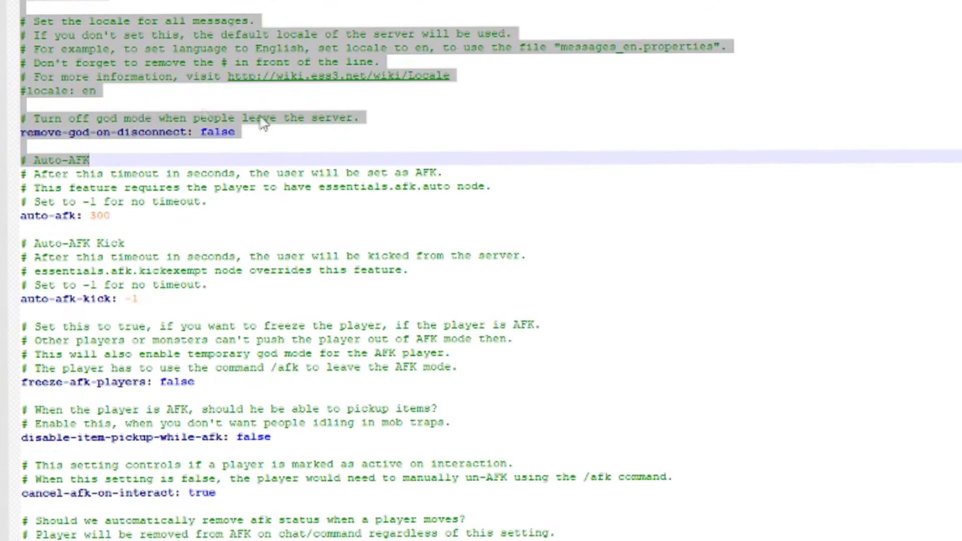
Examine the auto-afk timeout and the auto-afk-kick timeout values.
{"action": "left_click", "coordinate": [150, 183]}
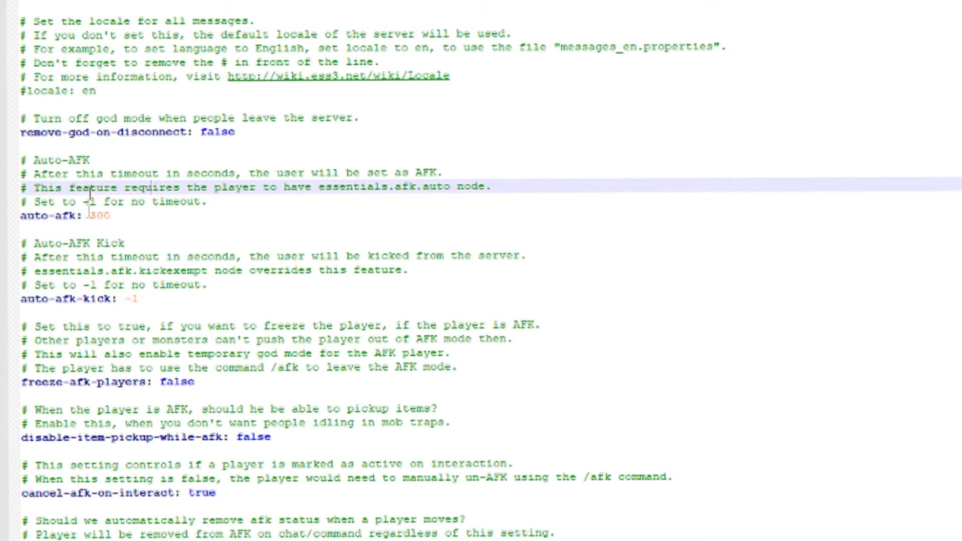
{"action": "left_click", "coordinate": [107, 217]}
{"action": "double_click", "coordinate": [98, 216]}
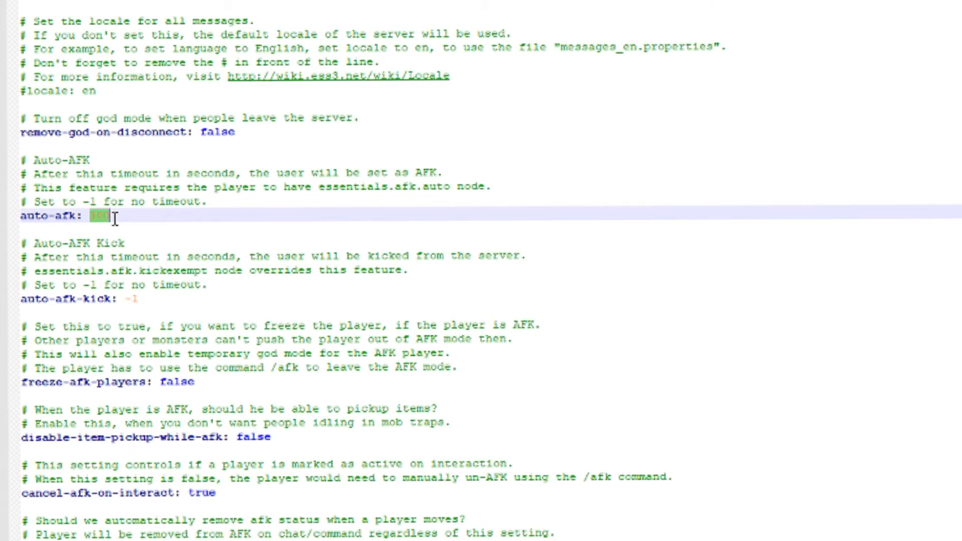
{"action": "left_click", "coordinate": [144, 297]}
{"action": "double_click", "coordinate": [131, 298]}
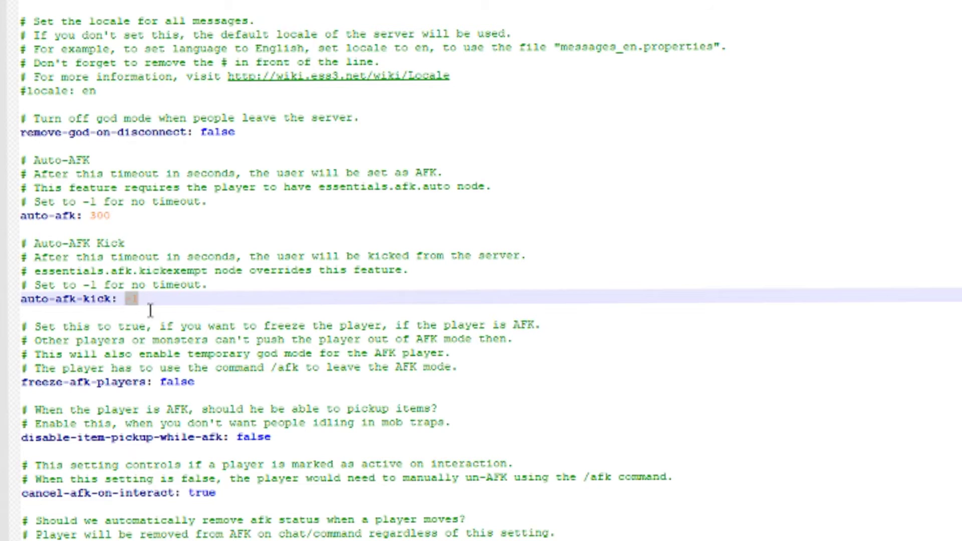
Review the freeze-afk-players setting and the remaining AFK options for item pickup, interaction, movement and list name.
{"action": "scroll", "coordinate": [162, 315], "scroll_direction": "down", "scroll_amount": 2}
{"action": "left_click_drag", "start_coordinate": [168, 255], "coordinate": [403, 301]}
{"action": "left_click", "coordinate": [395, 297]}
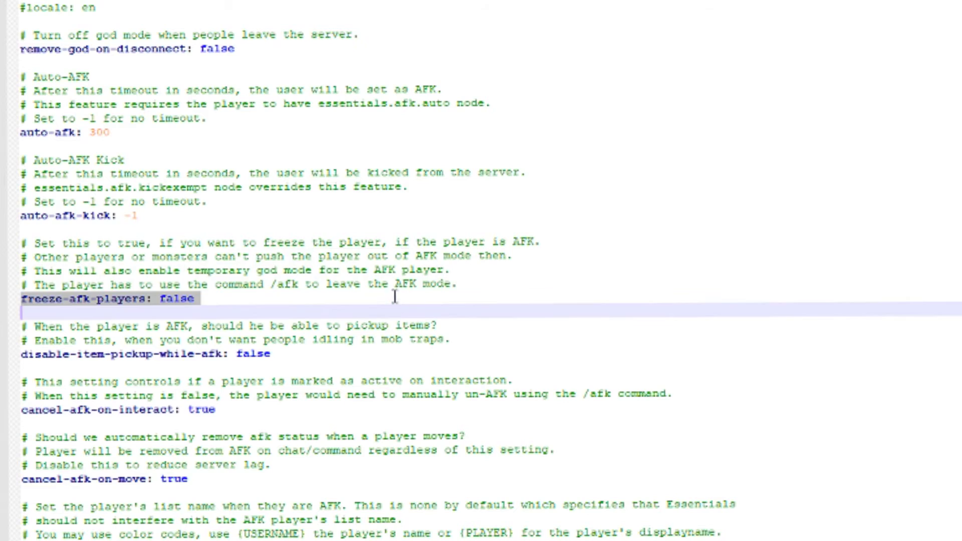
{"action": "scroll", "coordinate": [364, 292], "scroll_direction": "down", "scroll_amount": 2}
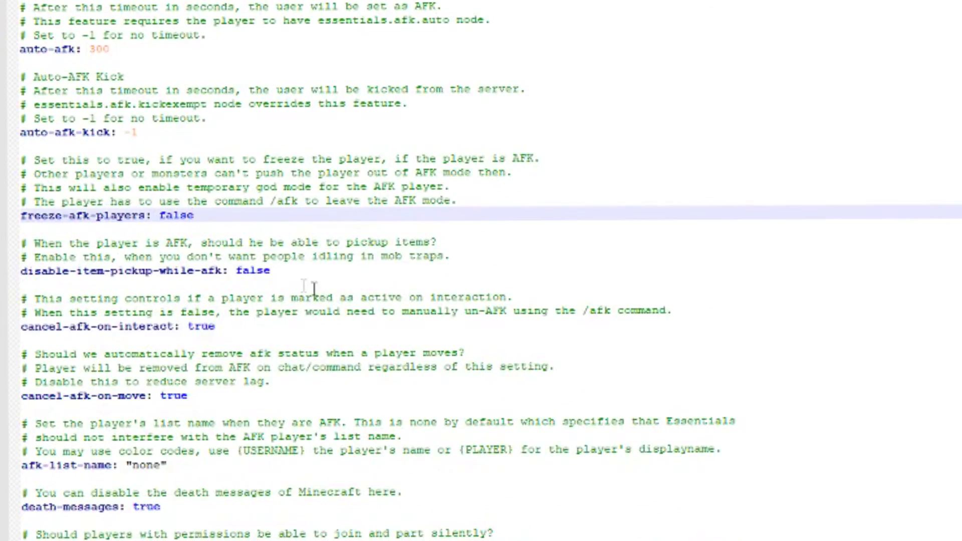
{"action": "scroll", "coordinate": [316, 289], "scroll_direction": "down", "scroll_amount": 4}
{"action": "scroll", "coordinate": [231, 225], "scroll_direction": "down", "scroll_amount": 5}
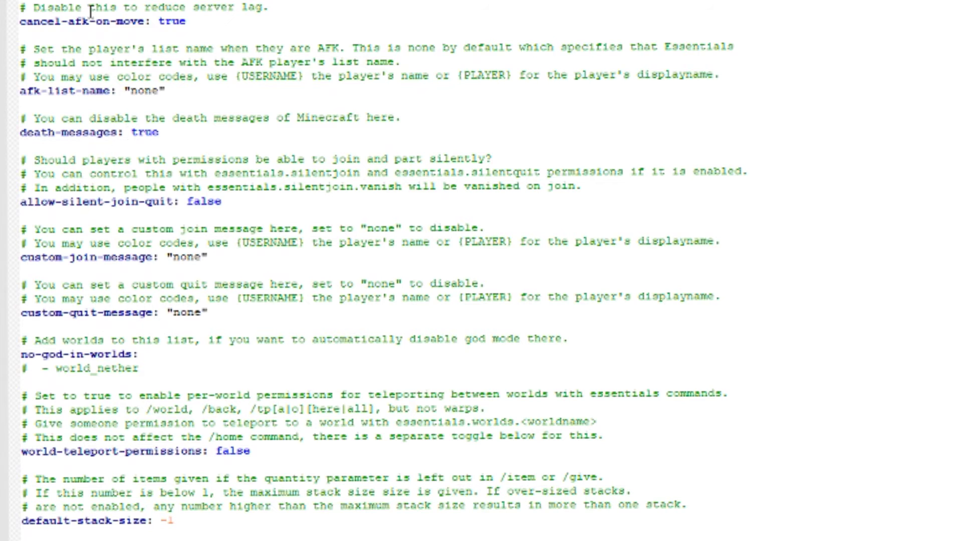
Examine the death-messages, allow-silent-join-quit and custom-join-message settings.
{"action": "left_click_drag", "start_coordinate": [20, 7], "coordinate": [230, 201]}
{"action": "scroll", "coordinate": [226, 133], "scroll_direction": "down", "scroll_amount": 2}
{"action": "left_click", "coordinate": [257, 59]}
{"action": "left_click_drag", "start_coordinate": [26, 33], "coordinate": [215, 45]}
{"action": "left_click", "coordinate": [214, 45]}
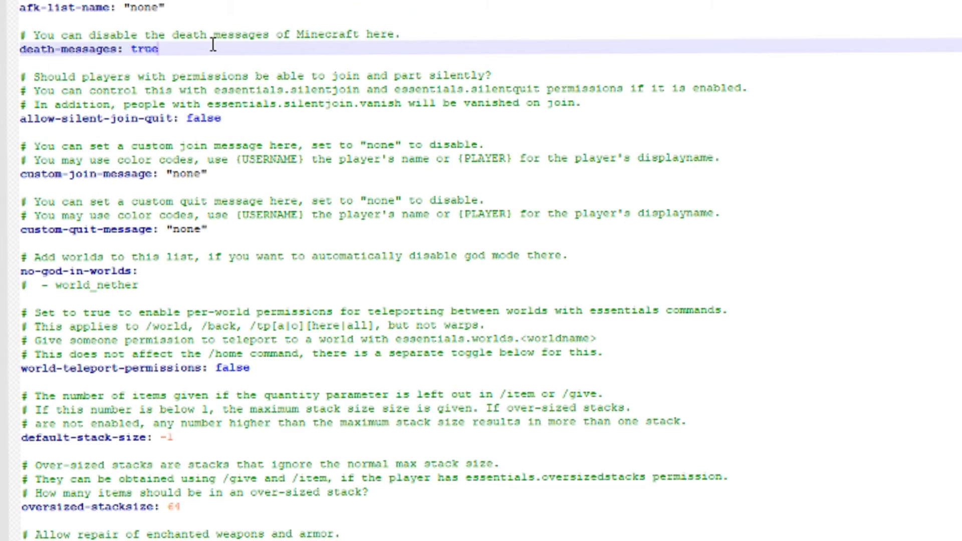
{"action": "left_click_drag", "start_coordinate": [180, 104], "coordinate": [227, 123]}
{"action": "left_click", "coordinate": [144, 173]}
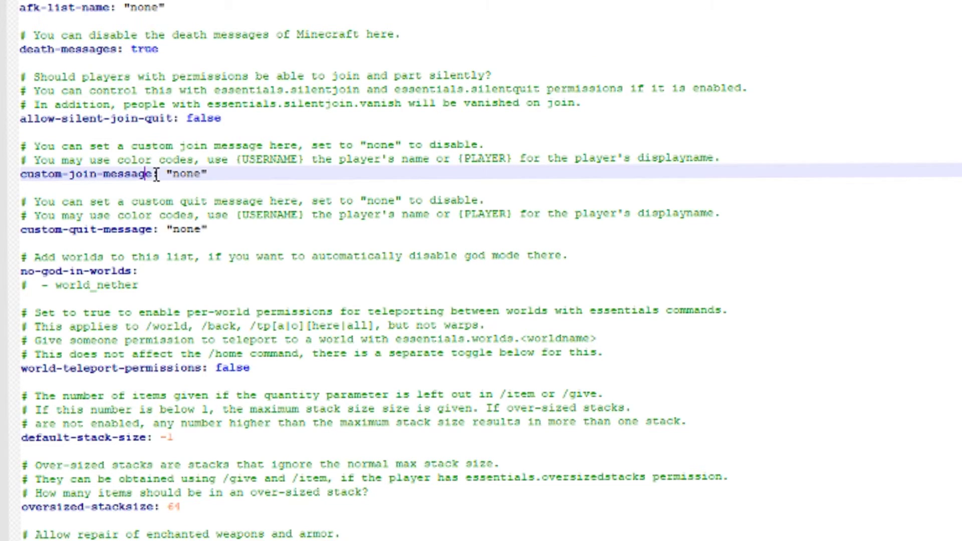
{"action": "left_click_drag", "start_coordinate": [56, 160], "coordinate": [256, 178]}
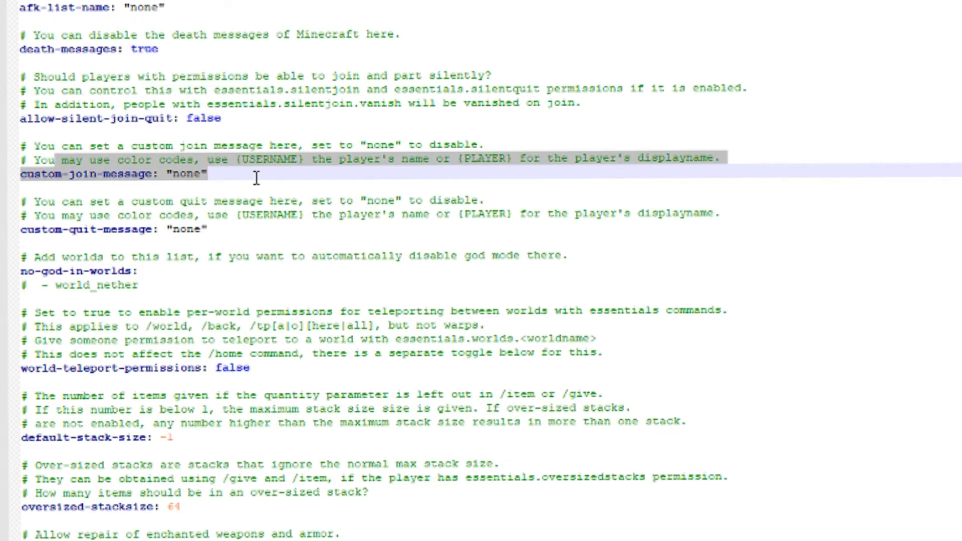
Review the custom join and quit messages, no-god-in-worlds and world-teleport-permissions settings.
{"action": "left_click", "coordinate": [256, 178]}
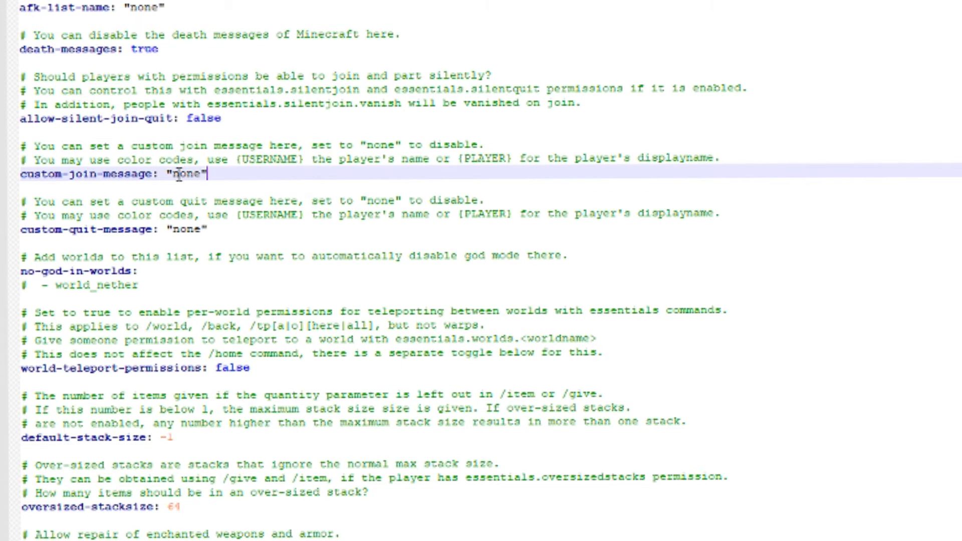
{"action": "scroll", "coordinate": [179, 174], "scroll_direction": "down", "scroll_amount": 1}
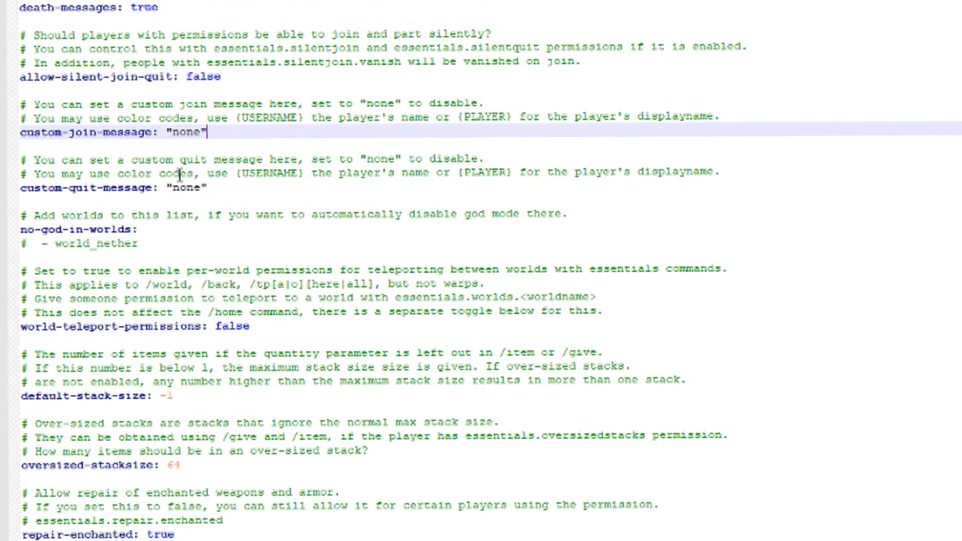
{"action": "scroll", "coordinate": [179, 173], "scroll_direction": "down", "scroll_amount": 1}
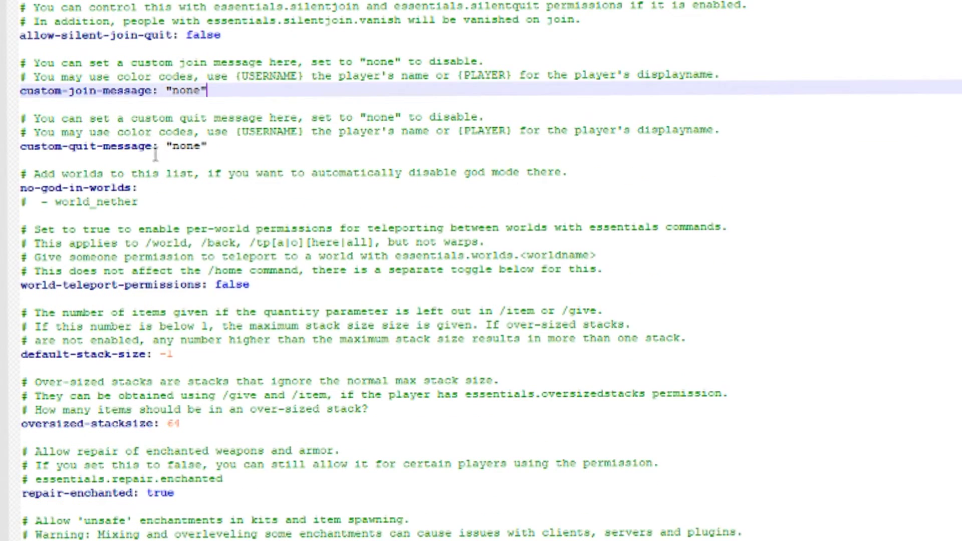
{"action": "scroll", "coordinate": [142, 183], "scroll_direction": "down", "scroll_amount": 4}
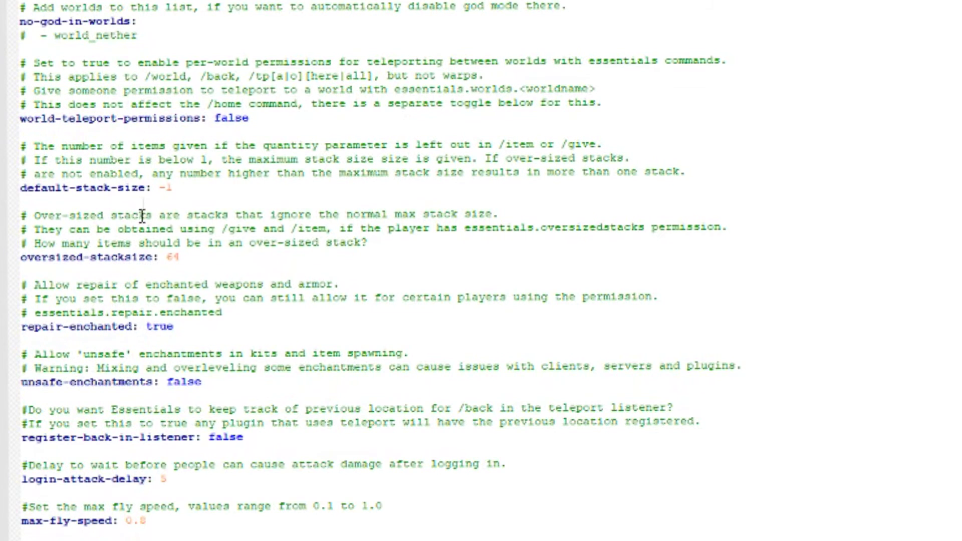
{"action": "left_click_drag", "start_coordinate": [272, 43], "coordinate": [306, 8]}
{"action": "left_click_drag", "start_coordinate": [339, 103], "coordinate": [167, 133]}
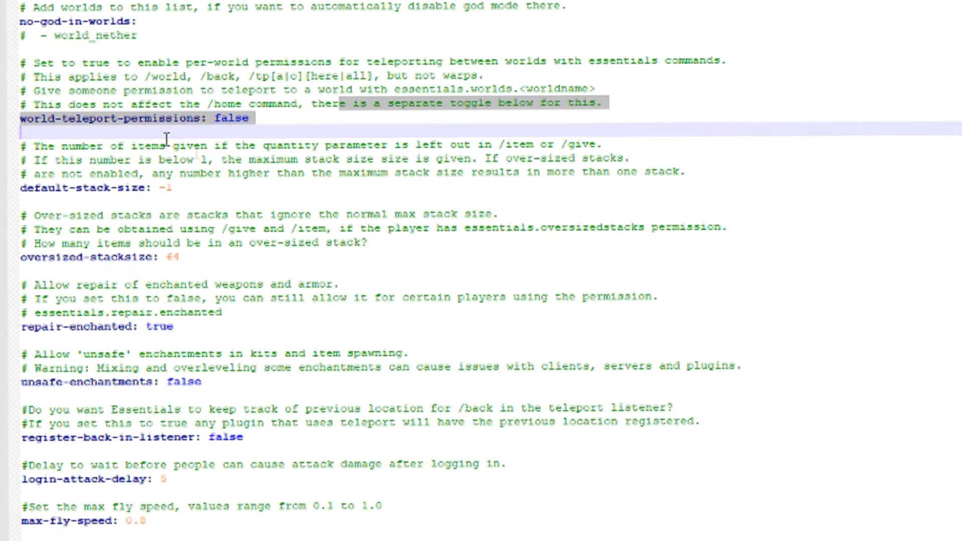
Examine the default and oversized stack size settings, along with repair-enchanted and unsafe-enchantments.
{"action": "scroll", "coordinate": [167, 138], "scroll_direction": "down", "scroll_amount": 3}
{"action": "left_click_drag", "start_coordinate": [89, 22], "coordinate": [236, 142]}
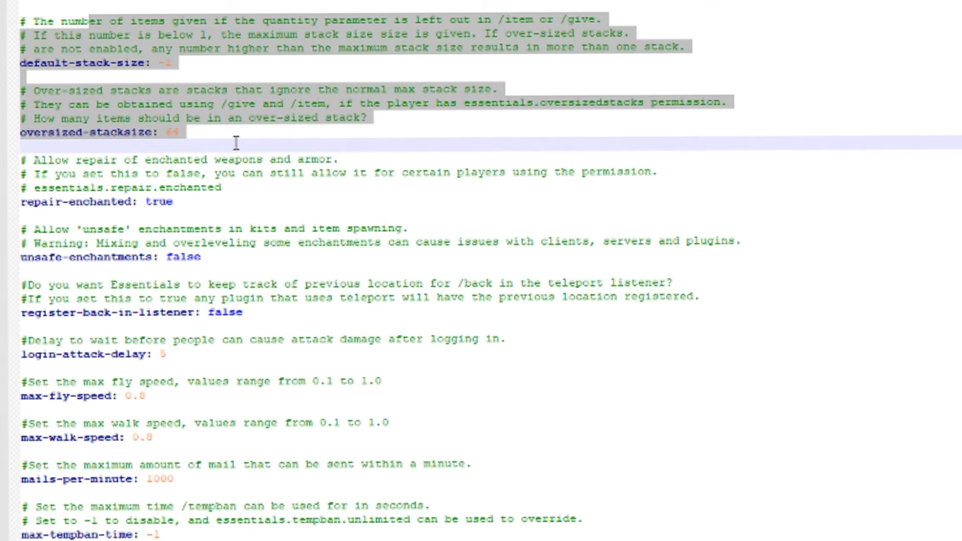
{"action": "scroll", "coordinate": [236, 143], "scroll_direction": "down", "scroll_amount": 3}
{"action": "mouse_move", "coordinate": [236, 143]}
{"action": "left_mouse_down"}
{"action": "mouse_move", "coordinate": [254, 150]}
{"action": "mouse_move", "coordinate": [233, 153]}
{"action": "left_mouse_up"}
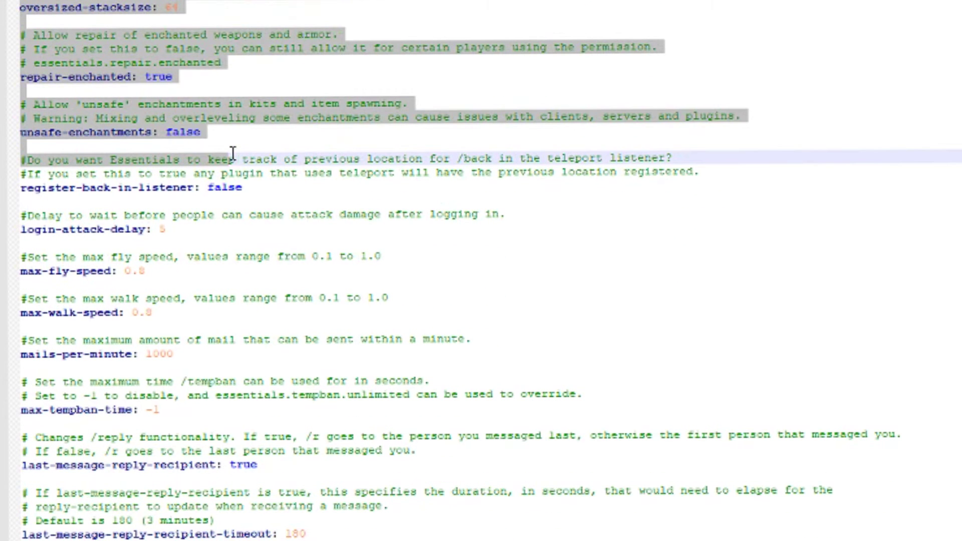
{"action": "left_click", "coordinate": [228, 132]}
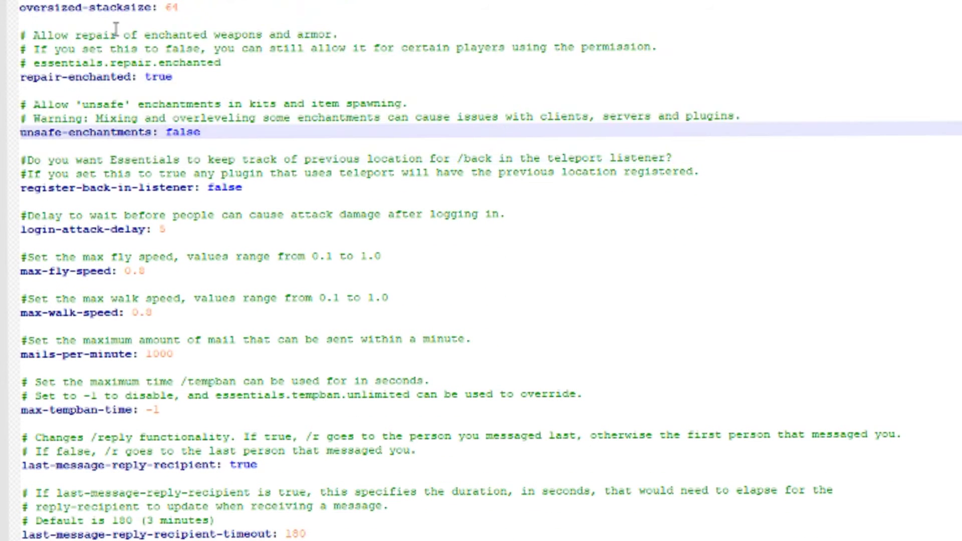
{"action": "left_click", "coordinate": [113, 77]}
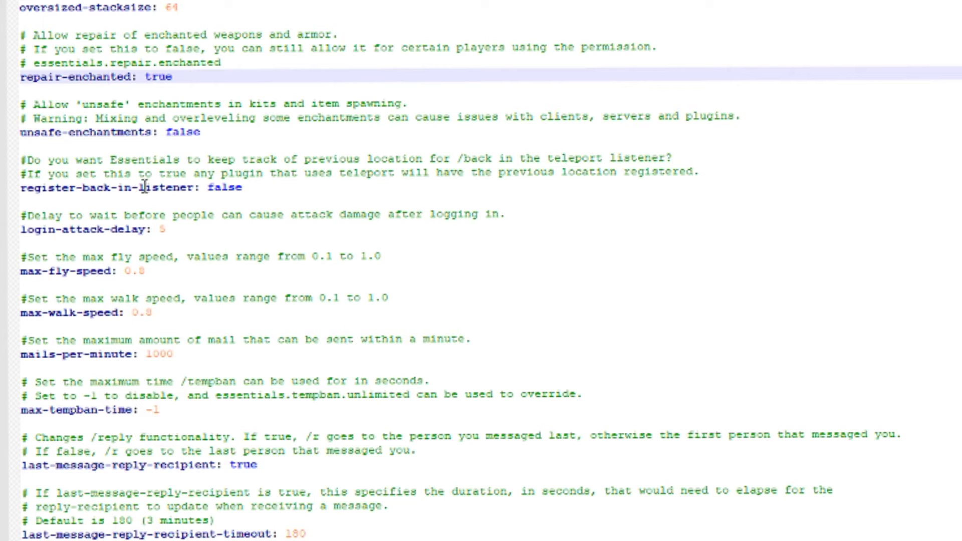
Skim the login delay, movement speed, mail, tempban, reply and fly-status settings, and check the command cooldown examples.
{"action": "scroll", "coordinate": [140, 195], "scroll_direction": "down", "scroll_amount": 2}
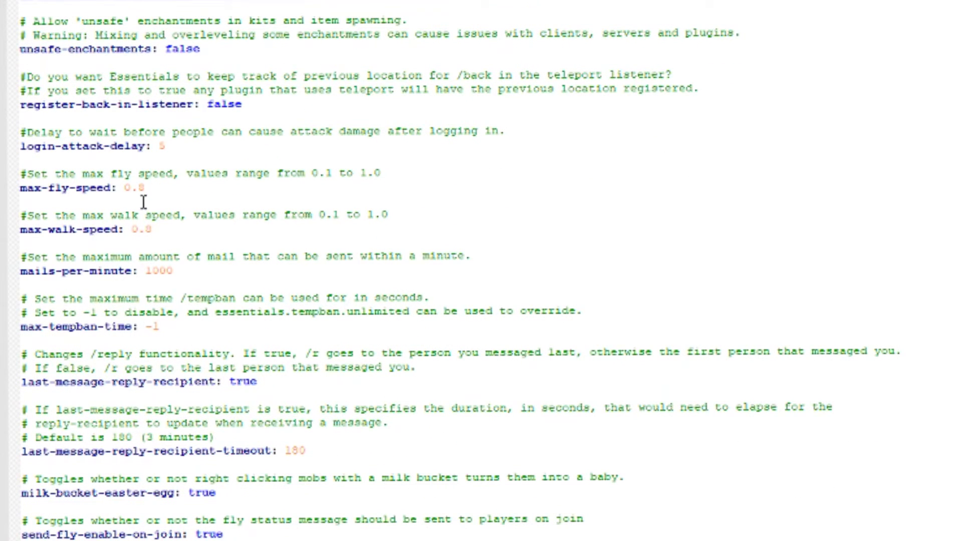
{"action": "left_click_drag", "start_coordinate": [106, 120], "coordinate": [225, 460]}
{"action": "scroll", "coordinate": [235, 441], "scroll_direction": "down", "scroll_amount": 6}
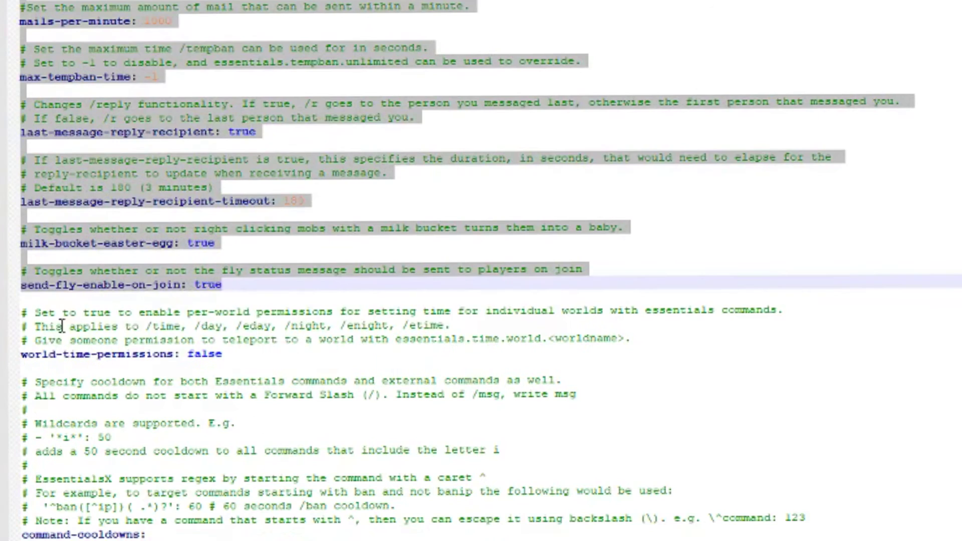
{"action": "scroll", "coordinate": [141, 241], "scroll_direction": "down", "scroll_amount": 6}
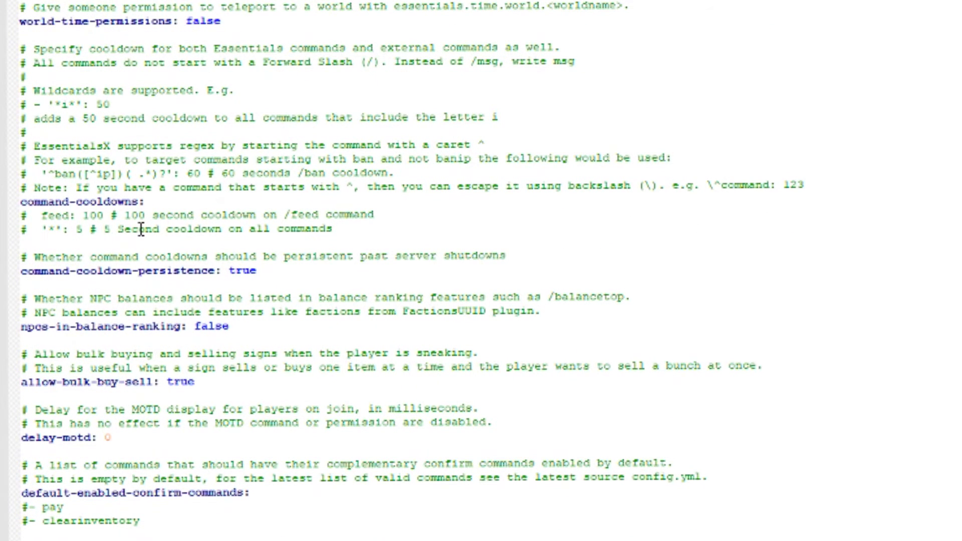
{"action": "left_click", "coordinate": [148, 214]}
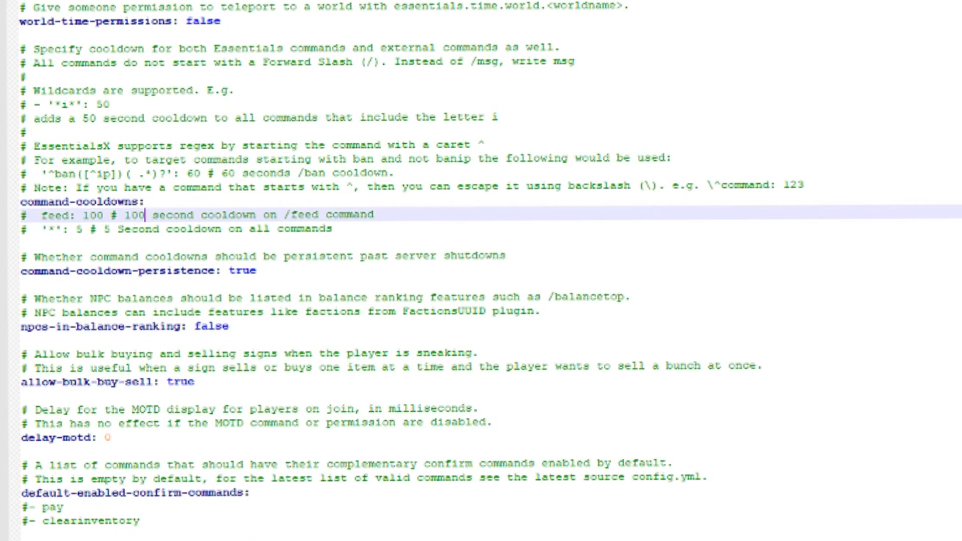
{"action": "scroll", "coordinate": [391, 133], "scroll_direction": "down", "scroll_amount": 6}
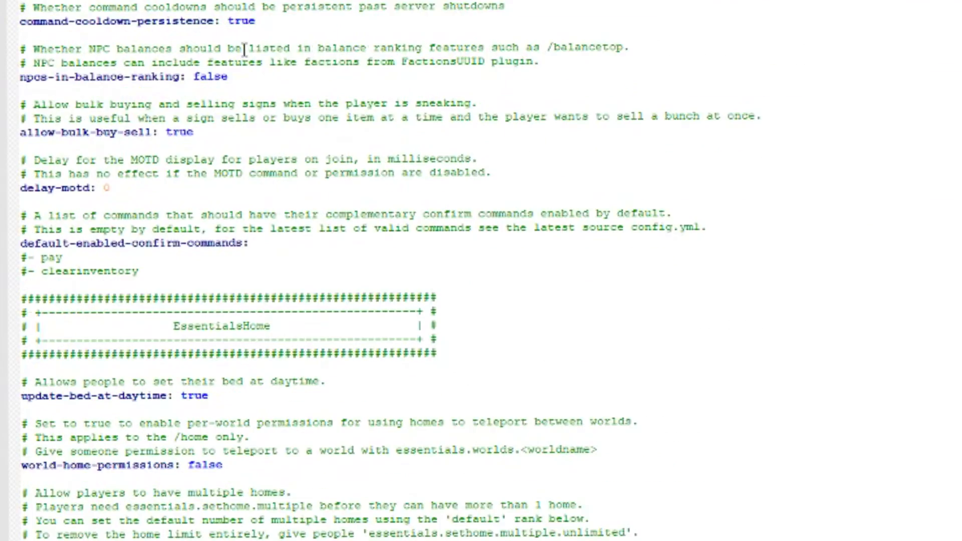
Examine the EssentialsHome permissions and the sethome-multiple limits for the default, vip and staff ranks.
{"action": "scroll", "coordinate": [244, 50], "scroll_direction": "down", "scroll_amount": 10}
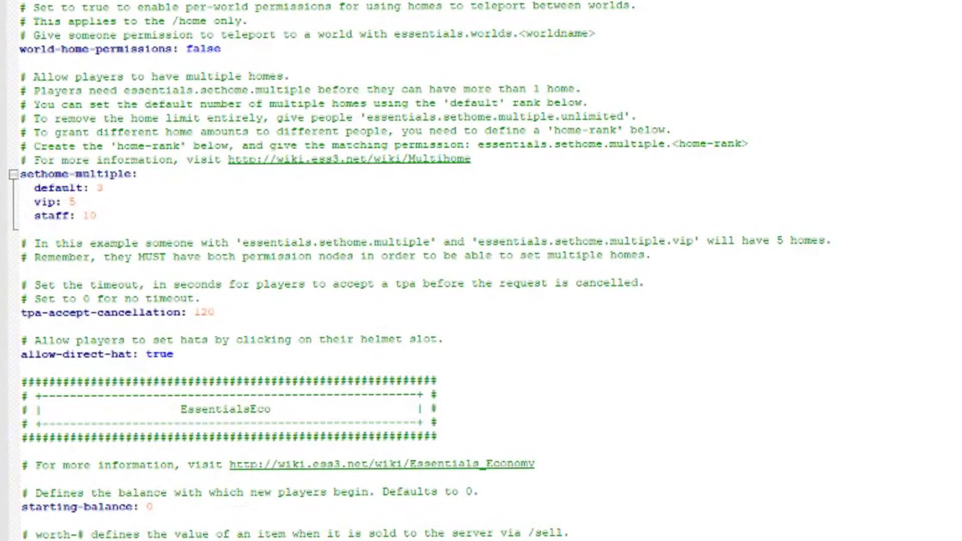
{"action": "left_click_drag", "start_coordinate": [236, 1], "coordinate": [238, 157]}
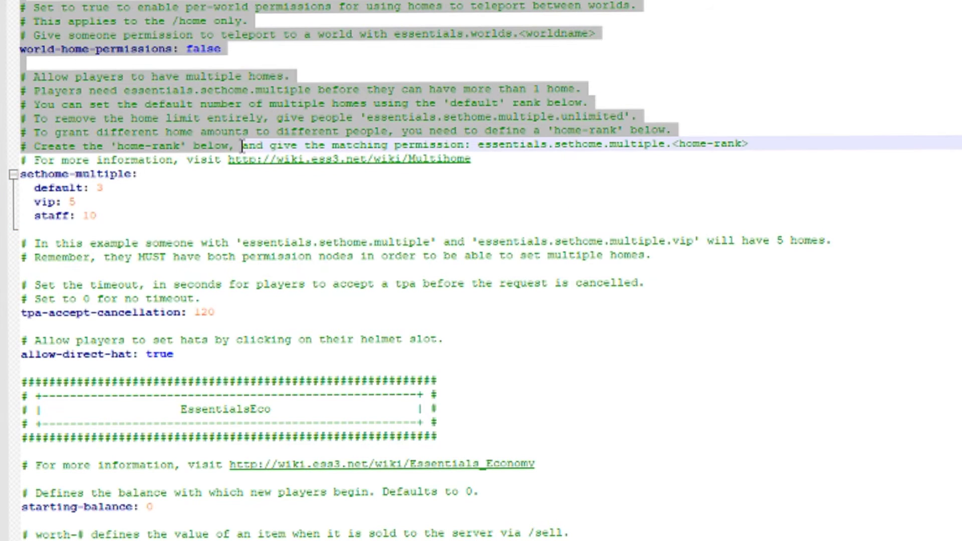
{"action": "left_click", "coordinate": [169, 200]}
{"action": "left_click_drag", "start_coordinate": [133, 215], "coordinate": [20, 174]}
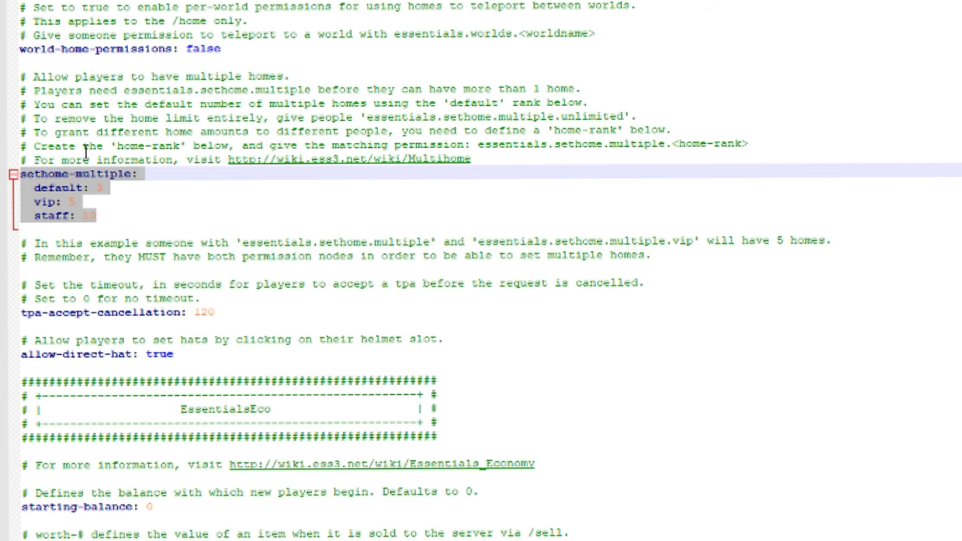
{"action": "left_click", "coordinate": [100, 189]}
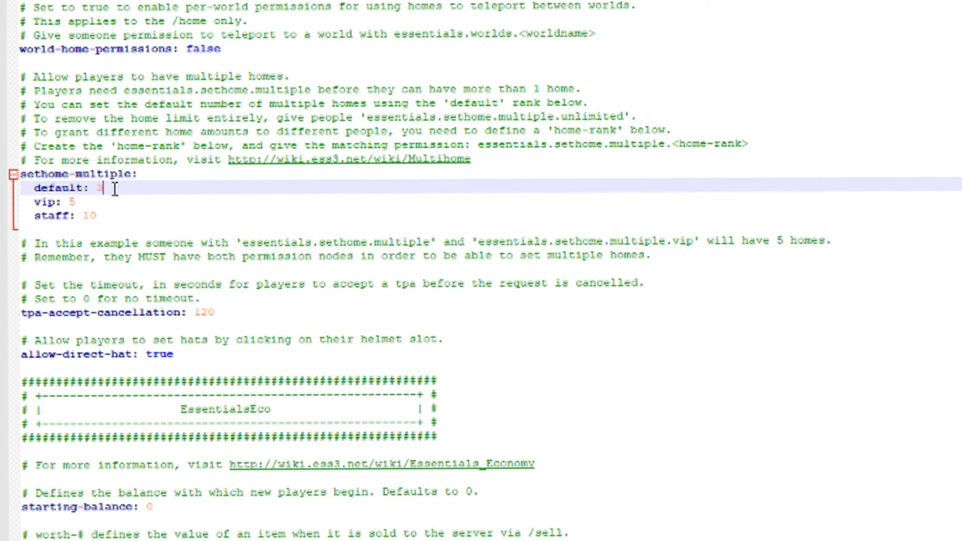
{"action": "left_click", "coordinate": [79, 202]}
{"action": "left_click", "coordinate": [103, 214]}
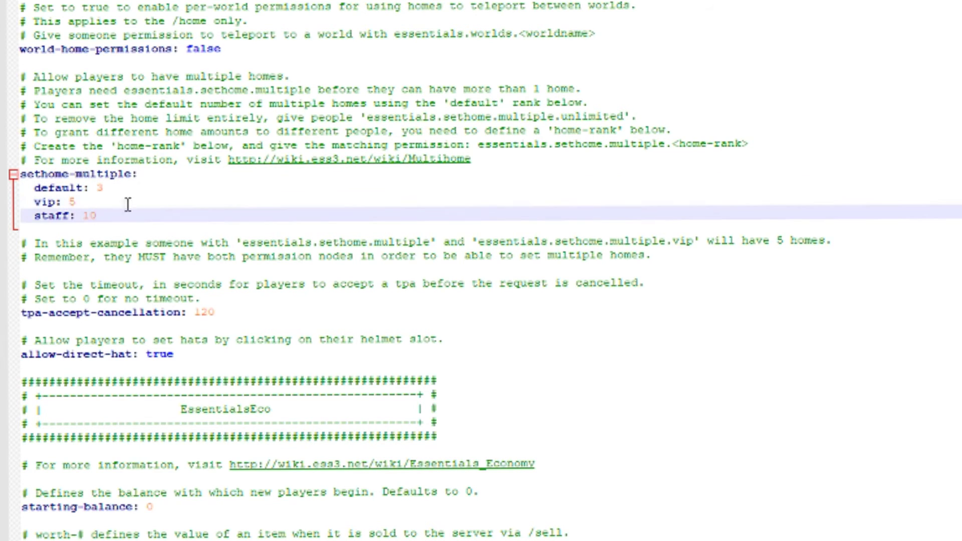
Check the tpa-accept-cancellation timeout for teleport requests.
{"action": "scroll", "coordinate": [150, 188], "scroll_direction": "down", "scroll_amount": 3}
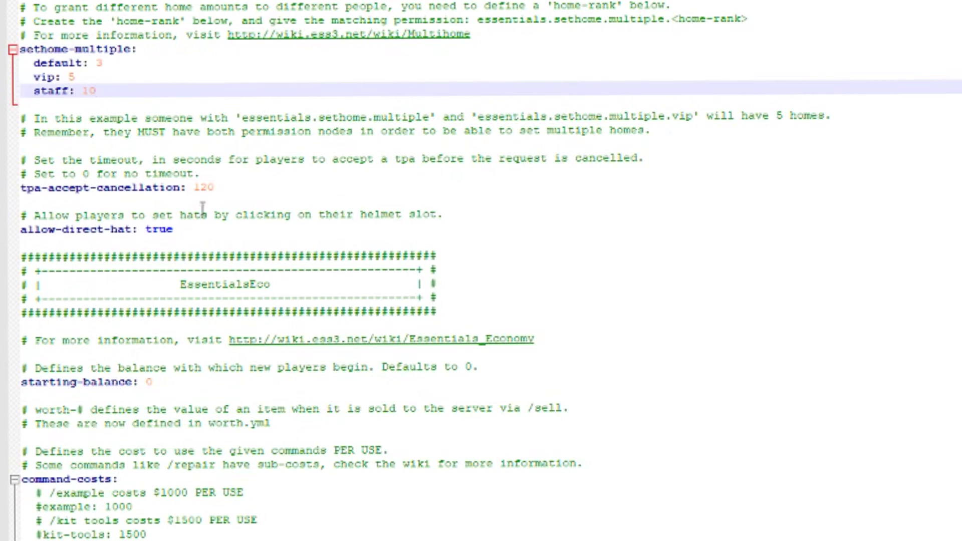
{"action": "left_click", "coordinate": [242, 189]}
{"action": "left_click", "coordinate": [208, 201]}
{"action": "left_click", "coordinate": [173, 185]}
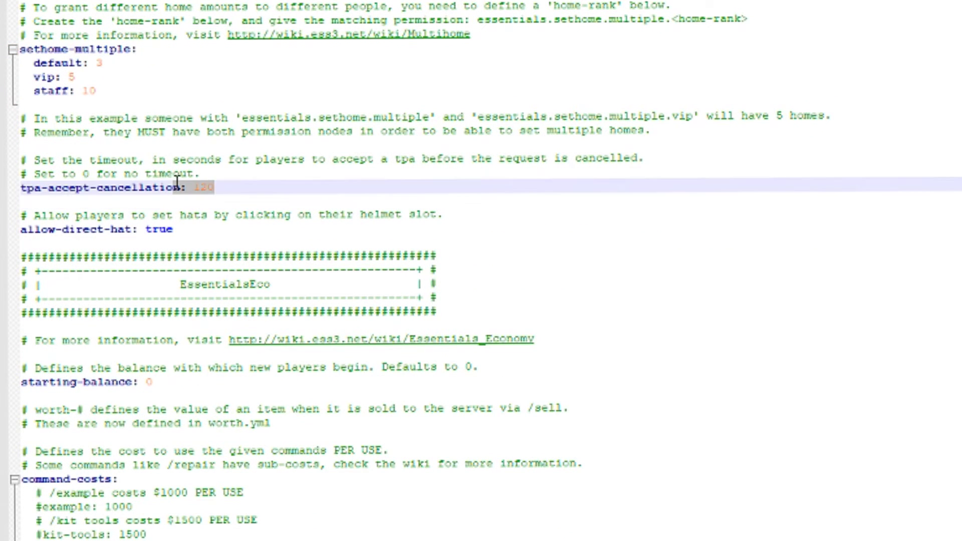
{"action": "left_click", "coordinate": [237, 176]}
{"action": "left_click", "coordinate": [231, 184]}
{"action": "left_click_drag", "start_coordinate": [215, 188], "coordinate": [186, 188]}
Examine the starting-balance and command-costs settings in the EssentialsEco section.
{"action": "scroll", "coordinate": [287, 215], "scroll_direction": "down", "scroll_amount": 3}
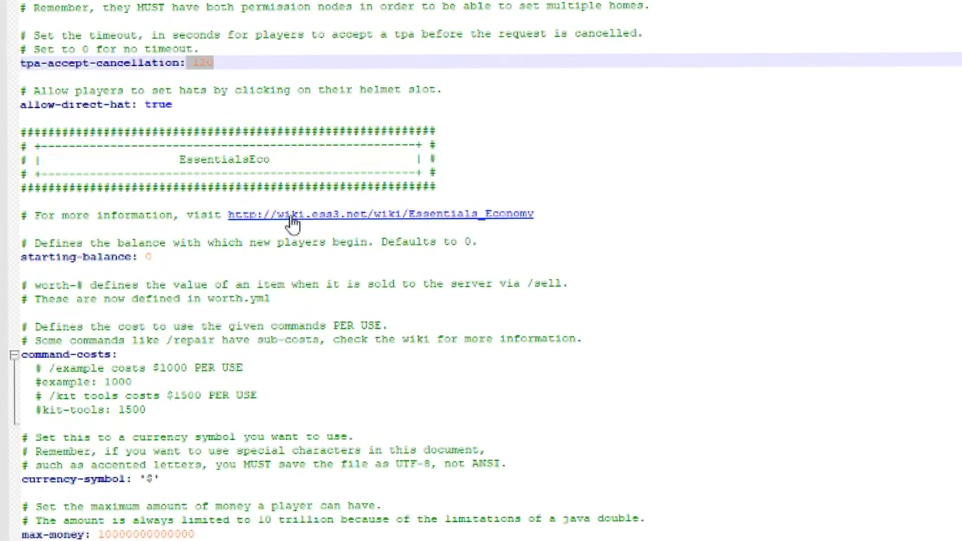
{"action": "scroll", "coordinate": [293, 226], "scroll_direction": "down", "scroll_amount": 5}
{"action": "left_click_drag", "start_coordinate": [208, 69], "coordinate": [20, 33]}
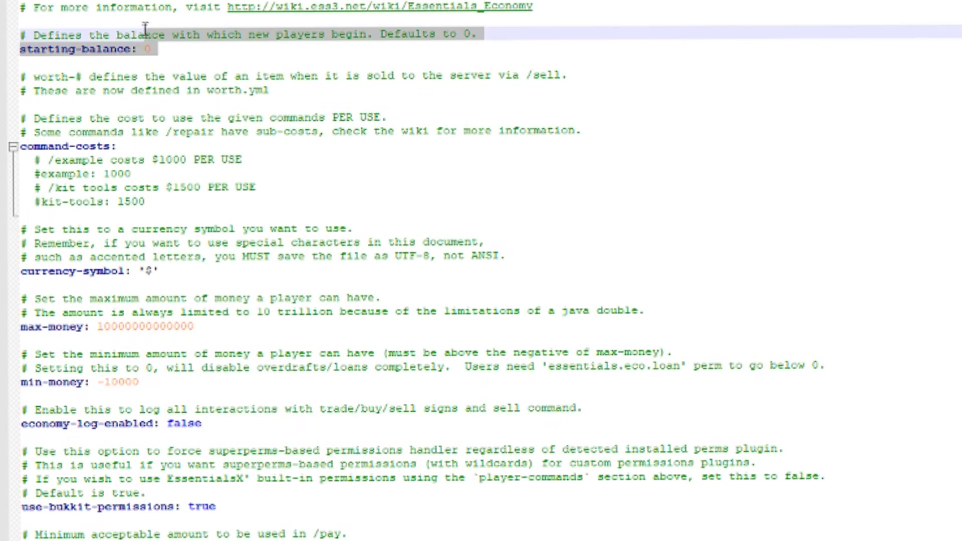
{"action": "left_click_drag", "start_coordinate": [145, 29], "coordinate": [20, 49]}
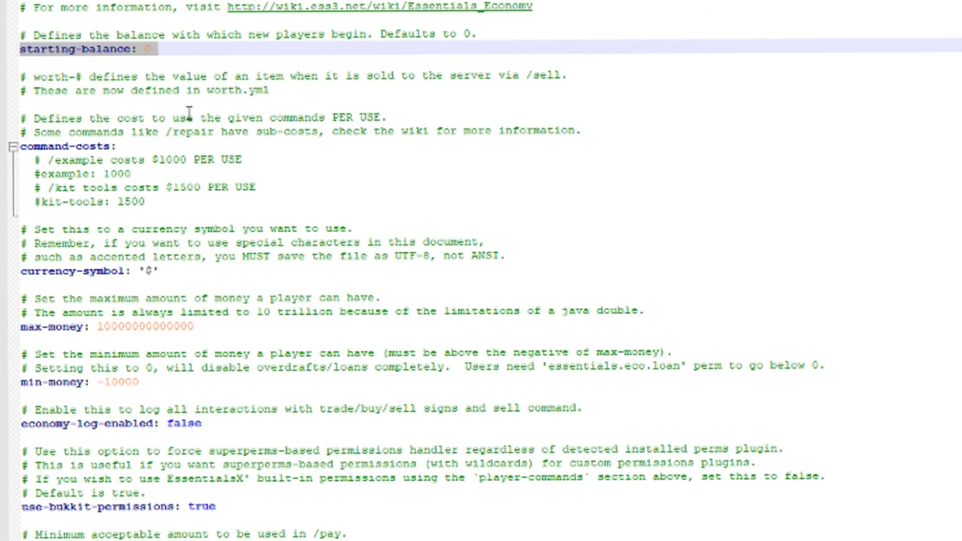
{"action": "left_click_drag", "start_coordinate": [104, 145], "coordinate": [366, 233]}
{"action": "scroll", "coordinate": [366, 233], "scroll_direction": "down", "scroll_amount": 3}
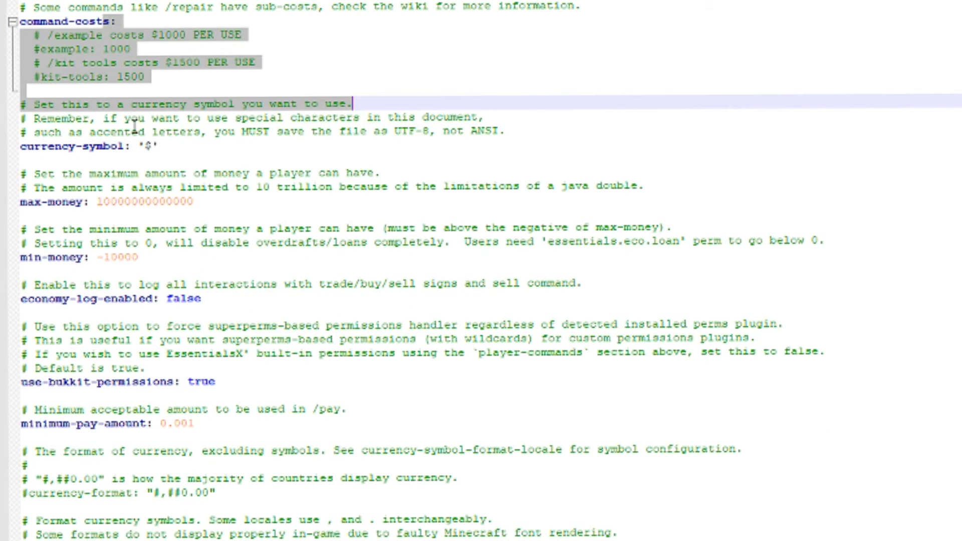
{"action": "left_click", "coordinate": [222, 198]}
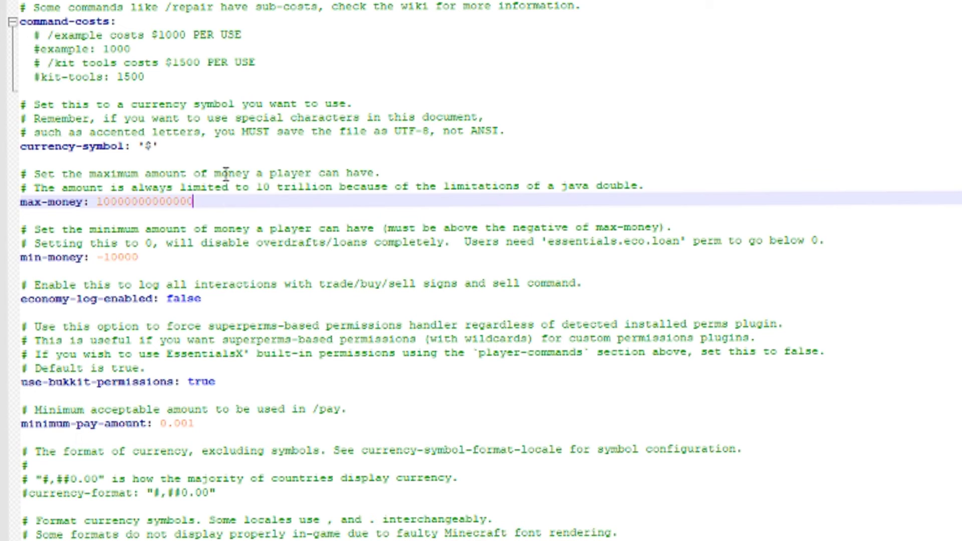
{"action": "type", "text": "00000000000000"}
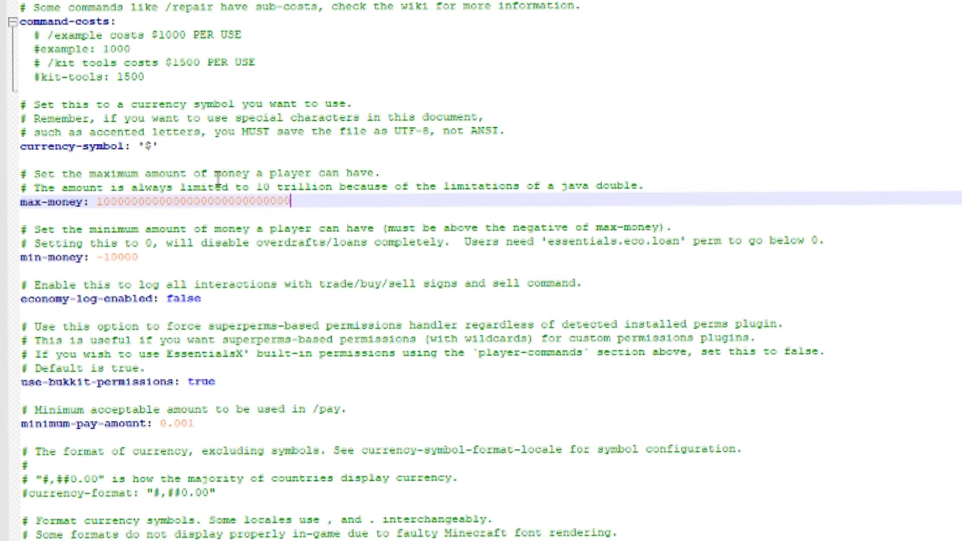
{"action": "scroll", "coordinate": [167, 241], "scroll_direction": "down", "scroll_amount": 1}
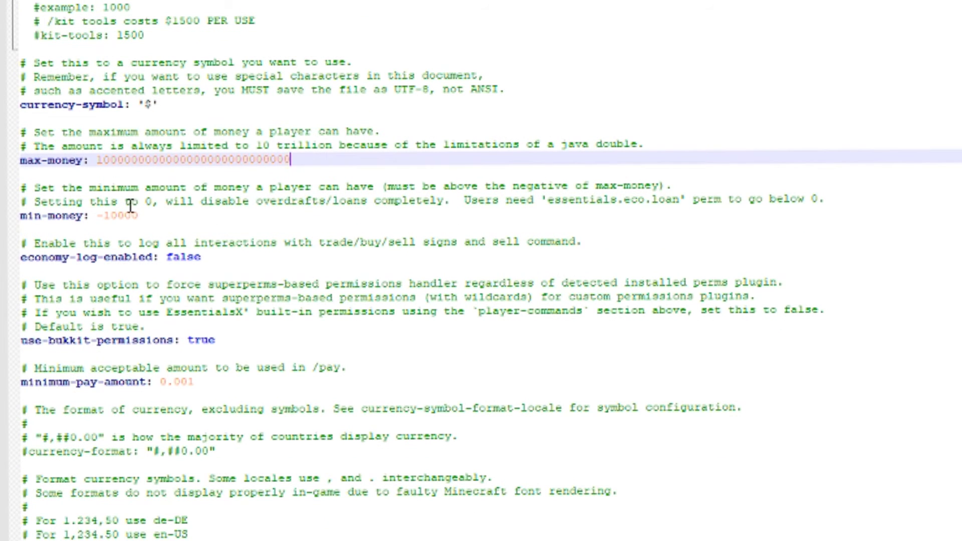
{"action": "left_click", "coordinate": [150, 221]}
{"action": "left_click_drag", "start_coordinate": [151, 221], "coordinate": [96, 217]}
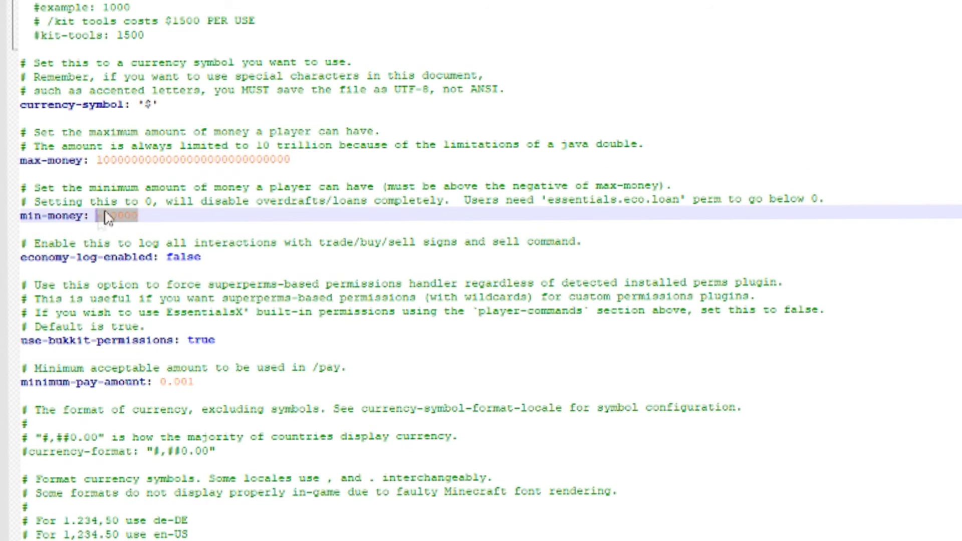
{"action": "left_click", "coordinate": [157, 213]}
{"action": "type", "text": "0000000000"}
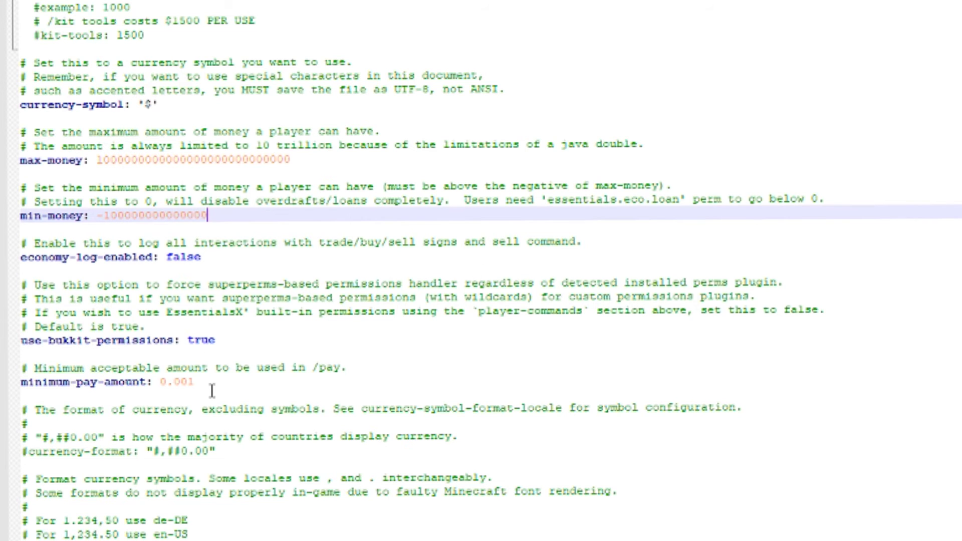
Check the economy log, Bukkit permissions and minimum-pay-amount settings.
{"action": "scroll", "coordinate": [189, 398], "scroll_direction": "down", "scroll_amount": 2}
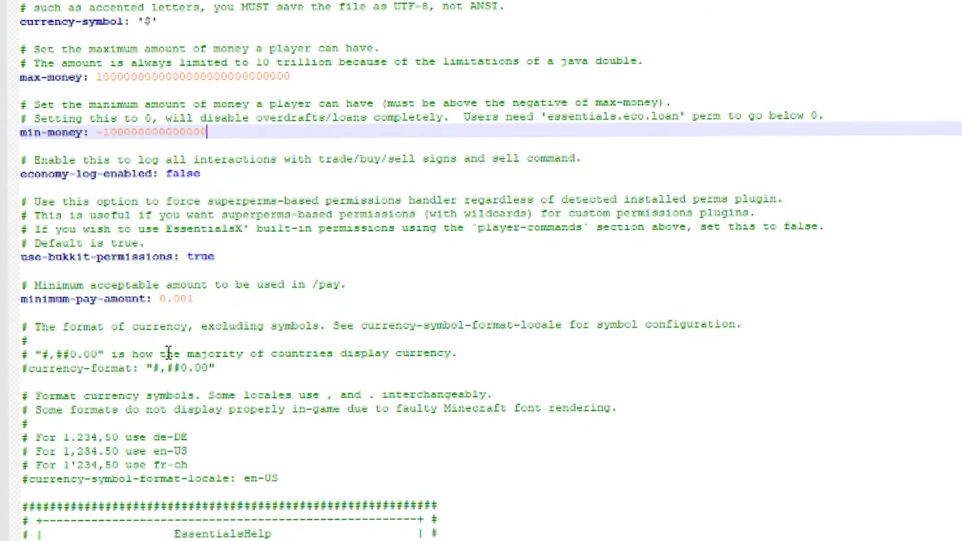
{"action": "scroll", "coordinate": [178, 296], "scroll_direction": "down", "scroll_amount": 1}
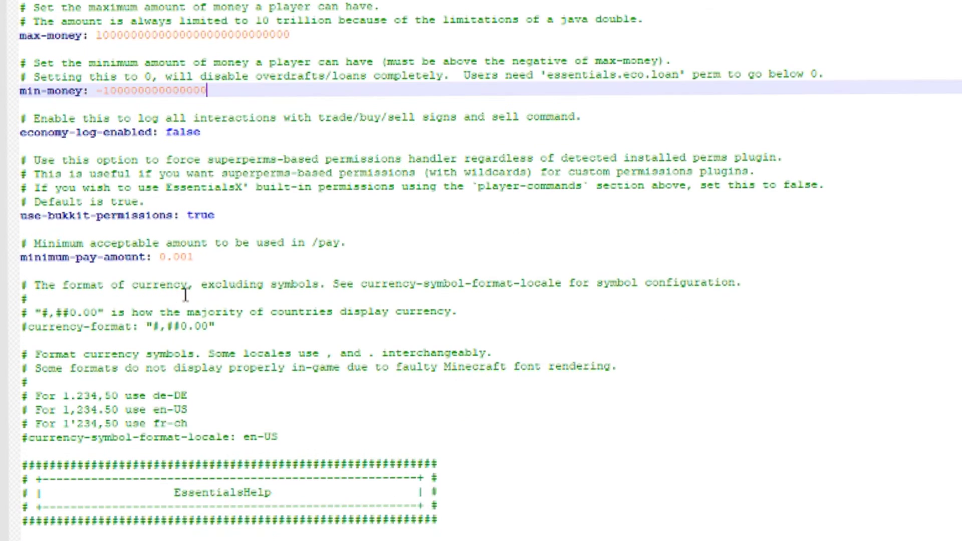
{"action": "left_click_drag", "start_coordinate": [228, 258], "coordinate": [158, 258]}
{"action": "left_click", "coordinate": [185, 257]}
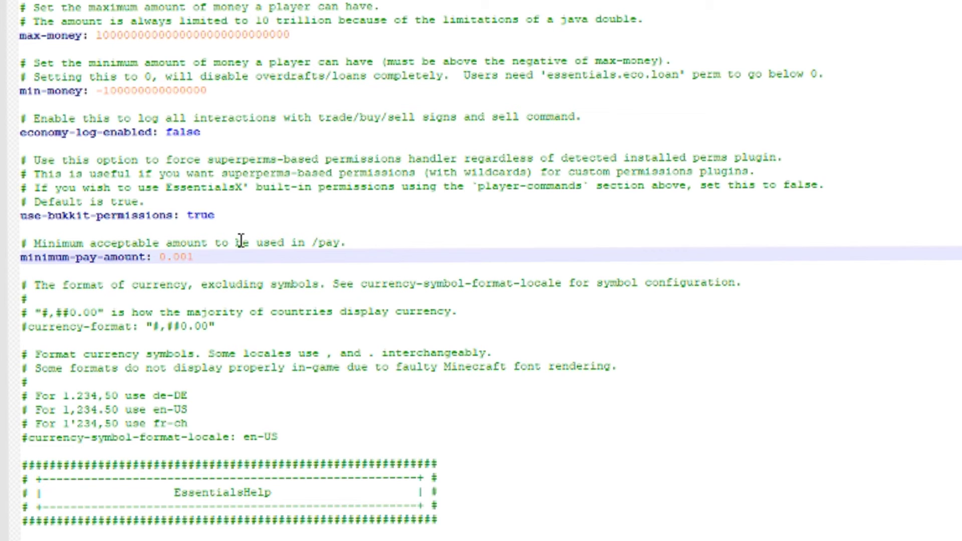
Review the chat radius, chat format and group-formats settings in the chat section.
{"action": "scroll", "coordinate": [241, 241], "scroll_direction": "down", "scroll_amount": 10}
{"action": "scroll", "coordinate": [222, 207], "scroll_direction": "down", "scroll_amount": 10}
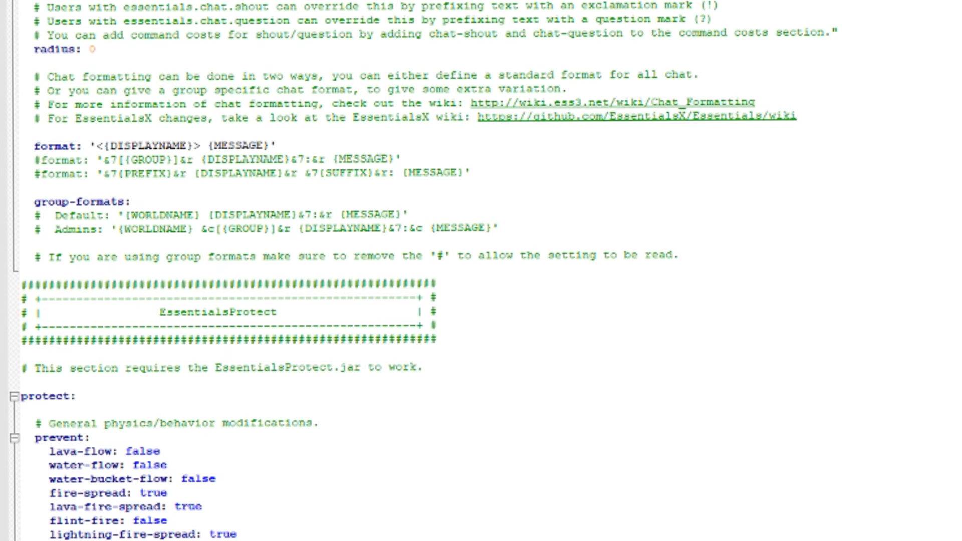
{"action": "left_click_drag", "start_coordinate": [21, 34], "coordinate": [513, 224]}
Skim the EssentialsProtect section and the settings after it, down to the newbies section that requires essentialsspawn.jar.
{"action": "scroll", "coordinate": [513, 224], "scroll_direction": "down", "scroll_amount": 5}
{"action": "left_click", "coordinate": [248, 105]}
{"action": "left_click_drag", "start_coordinate": [22, 98], "coordinate": [273, 79]}
{"action": "scroll", "coordinate": [427, 376], "scroll_direction": "down", "scroll_amount": 5}
{"action": "scroll", "coordinate": [427, 376], "scroll_direction": "down", "scroll_amount": 18}
{"action": "left_click", "coordinate": [184, 182]}
{"action": "scroll", "coordinate": [236, 398], "scroll_direction": "down", "scroll_amount": 14}
{"action": "left_click_drag", "start_coordinate": [184, 183], "coordinate": [281, 1]}
{"action": "scroll", "coordinate": [329, 86], "scroll_direction": "down", "scroll_amount": 13}
{"action": "scroll", "coordinate": [299, 232], "scroll_direction": "down", "scroll_amount": 8}
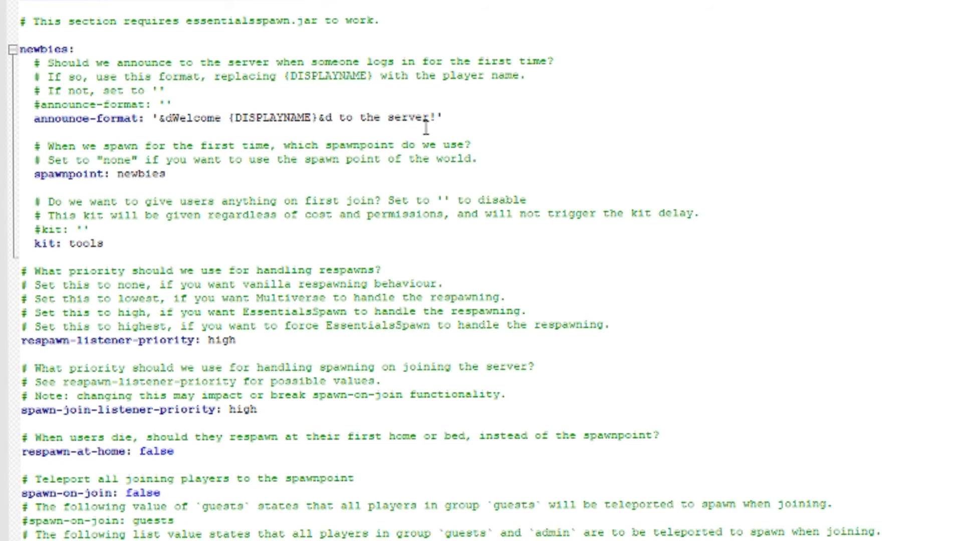
Review the announce-format, spawnpoint and kit settings in the newbies section.
{"action": "scroll", "coordinate": [357, 134], "scroll_direction": "down", "scroll_amount": 1}
{"action": "scroll", "coordinate": [357, 133], "scroll_direction": "down", "scroll_amount": 1}
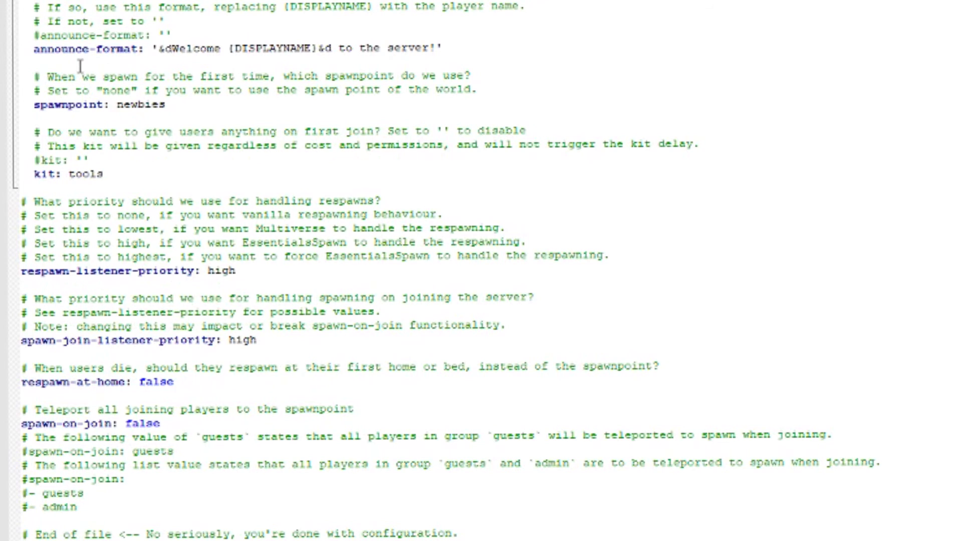
{"action": "left_click", "coordinate": [110, 104]}
{"action": "mouse_move", "coordinate": [111, 104]}
{"action": "left_mouse_down"}
{"action": "mouse_move", "coordinate": [167, 104]}
{"action": "mouse_move", "coordinate": [116, 105]}
{"action": "left_mouse_up"}
{"action": "left_click", "coordinate": [181, 92]}
{"action": "left_click", "coordinate": [167, 104]}
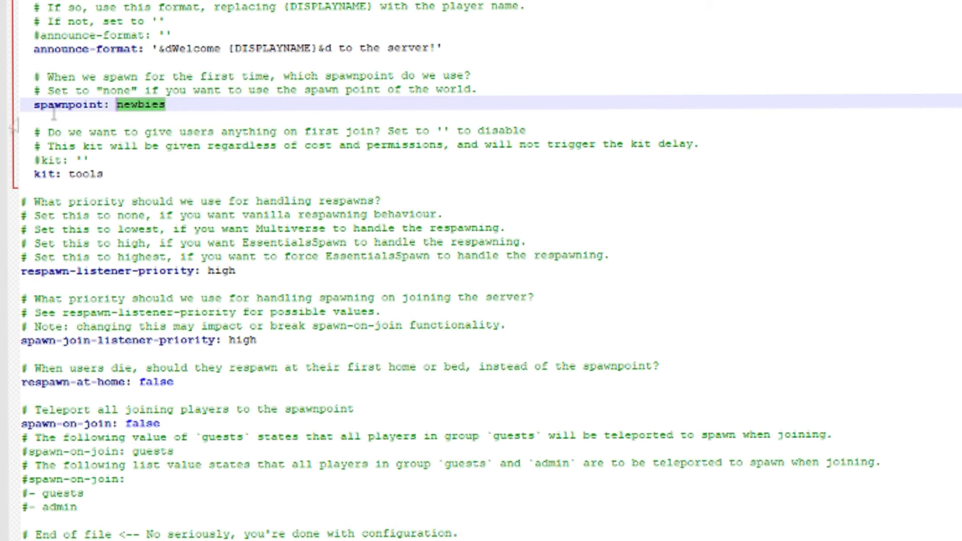
{"action": "left_click", "coordinate": [111, 183]}
{"action": "left_click_drag", "start_coordinate": [109, 174], "coordinate": [68, 174]}
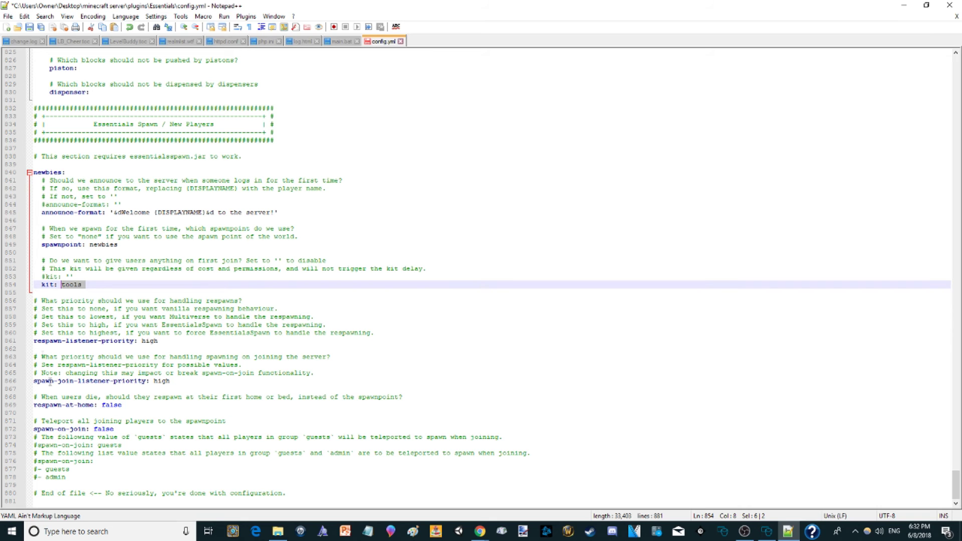
Review the respawn and spawn-join listener priorities and the respawn-at-home and spawn-on-join settings at the end of the file.
{"action": "left_click_drag", "start_coordinate": [41, 309], "coordinate": [418, 486]}
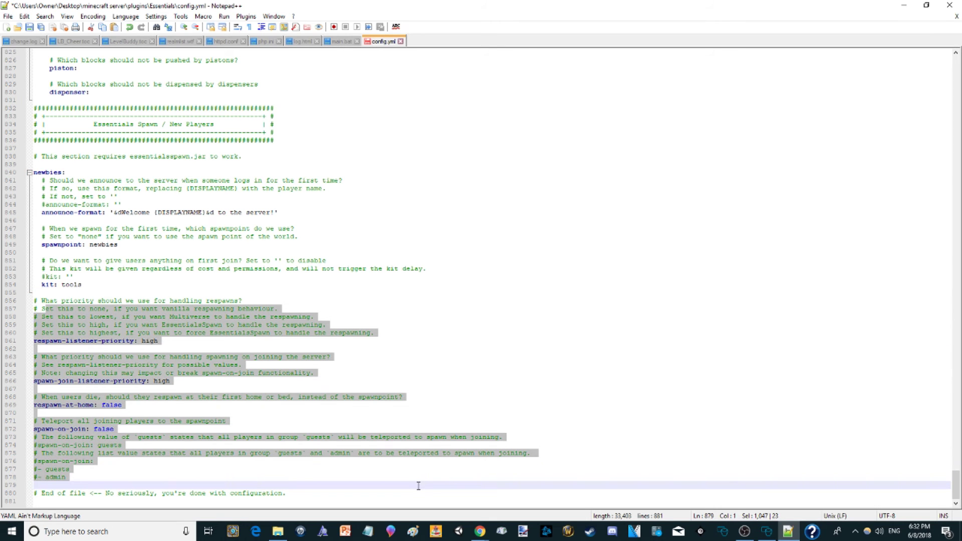
{"action": "left_click", "coordinate": [188, 381]}
{"action": "left_click_drag", "start_coordinate": [42, 325], "coordinate": [153, 384]}
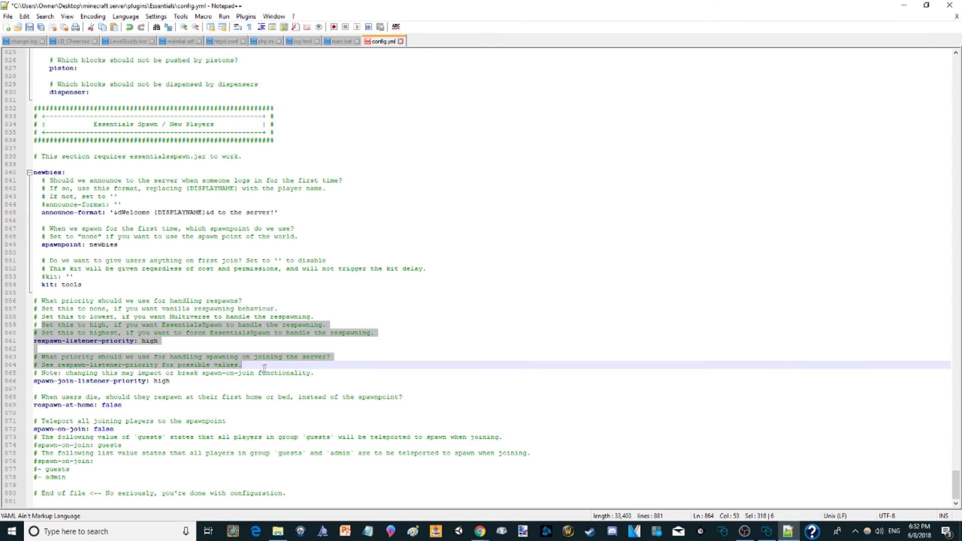
{"action": "left_click", "coordinate": [49, 396]}
{"action": "left_click_drag", "start_coordinate": [49, 397], "coordinate": [139, 405]}
{"action": "left_click", "coordinate": [117, 404]}
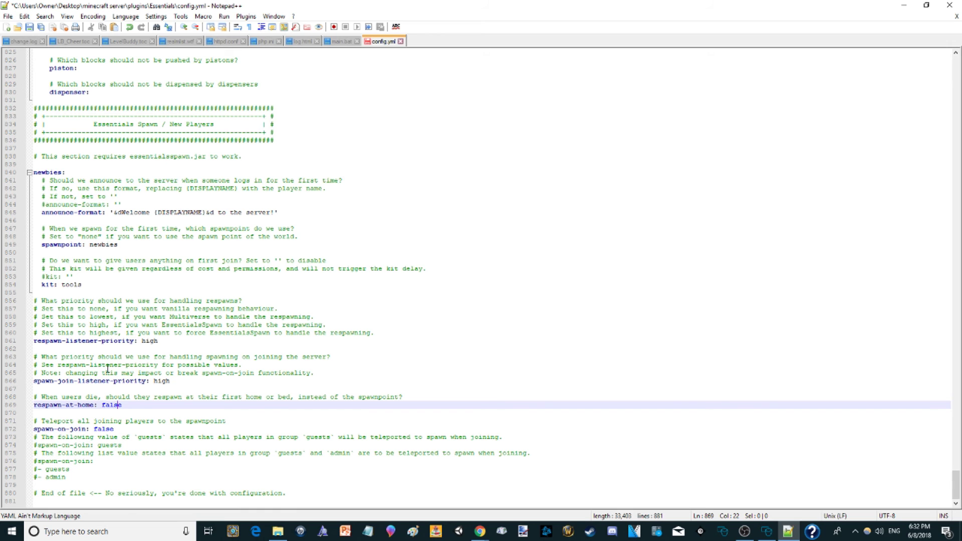
{"action": "left_click_drag", "start_coordinate": [89, 422], "coordinate": [140, 444]}
{"action": "left_click", "coordinate": [126, 428]}
{"action": "left_click", "coordinate": [109, 429]}
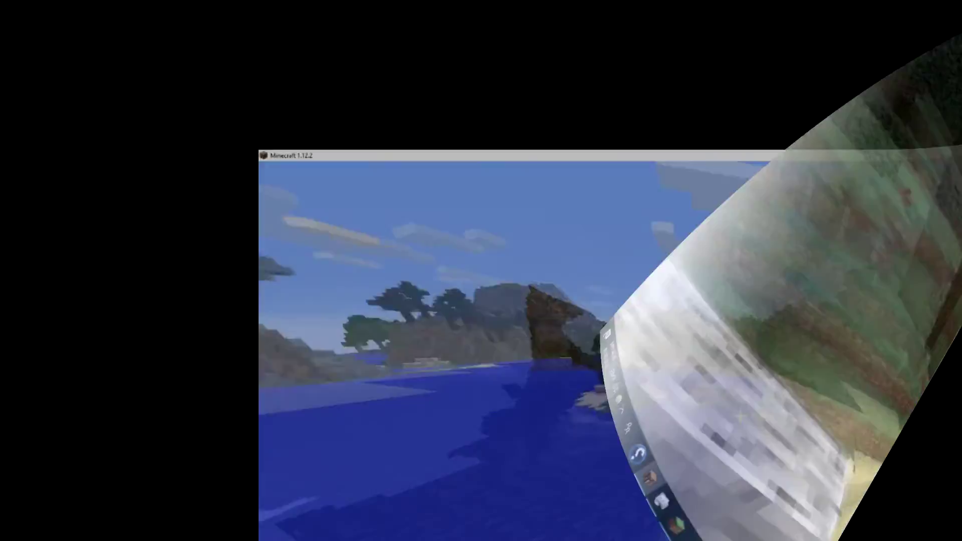
In Minecraft, list the server's plugins with /plugins and the available kits with /kit.
{"action": "key", "text": "slash"}
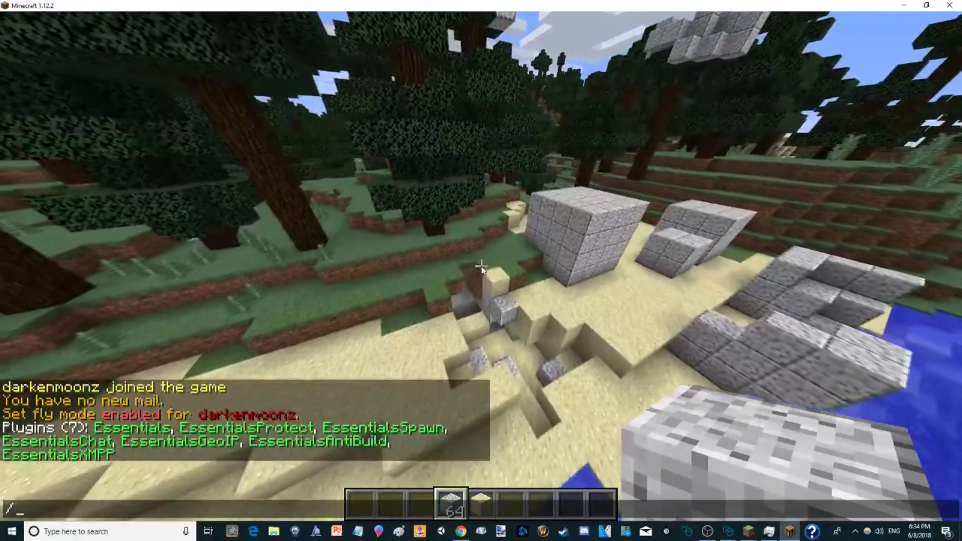
{"action": "type", "text": "plugins"}
{"action": "key", "text": "Return"}
{"action": "key", "text": "slash"}
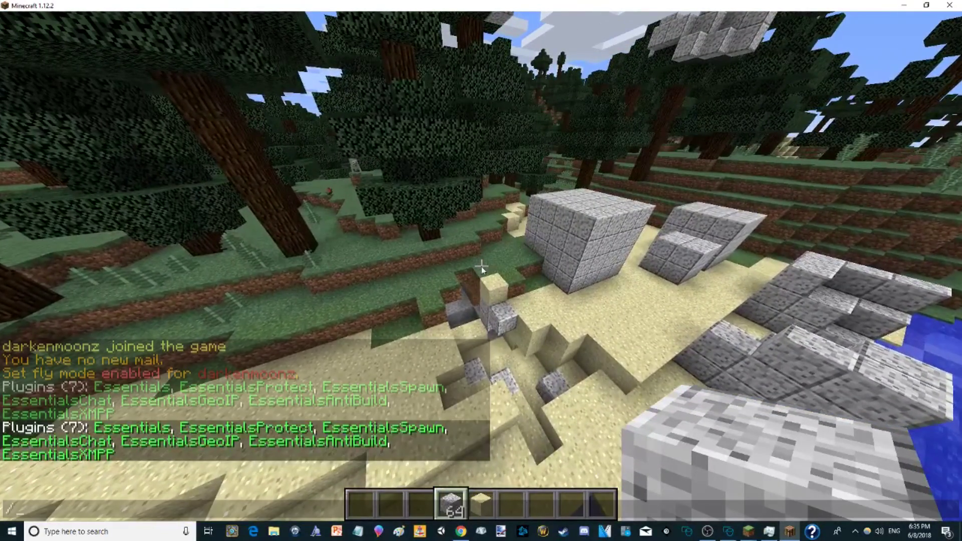
{"action": "type", "text": "kit"}
{"action": "key", "text": "Return"}
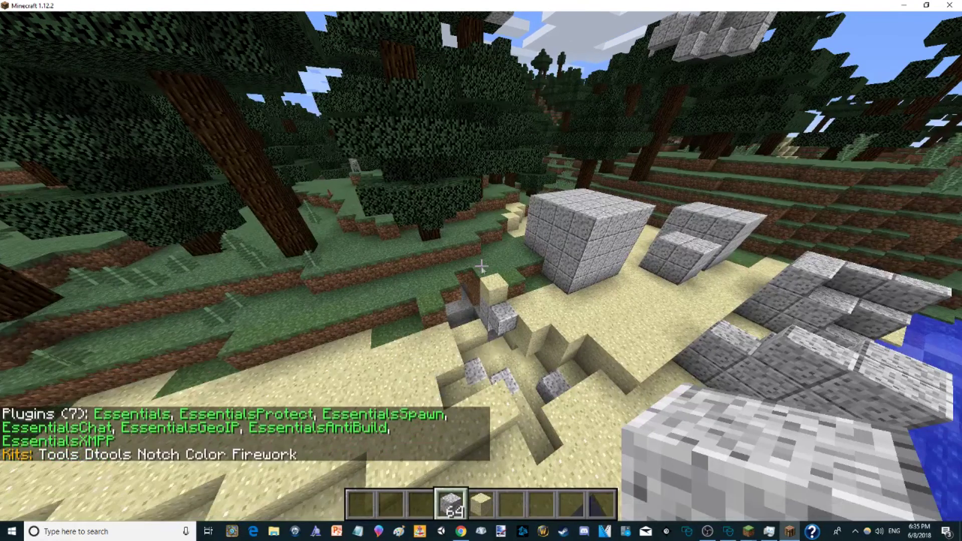
Claim the dtools kit with /kit dtools and inspect the received items in the inventory and hotbar.
{"action": "key", "text": "slash"}
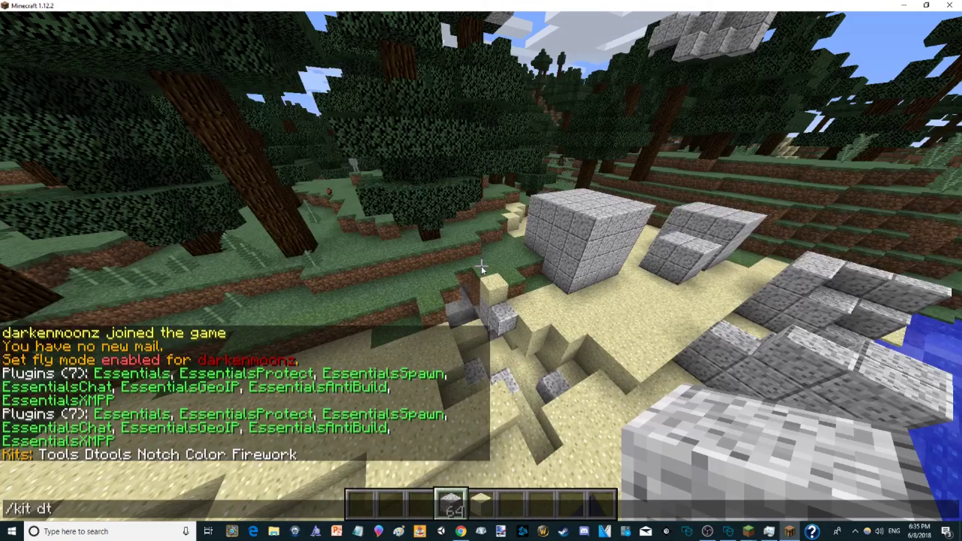
{"action": "type", "text": "kit dtools"}
{"action": "key", "text": "Return"}
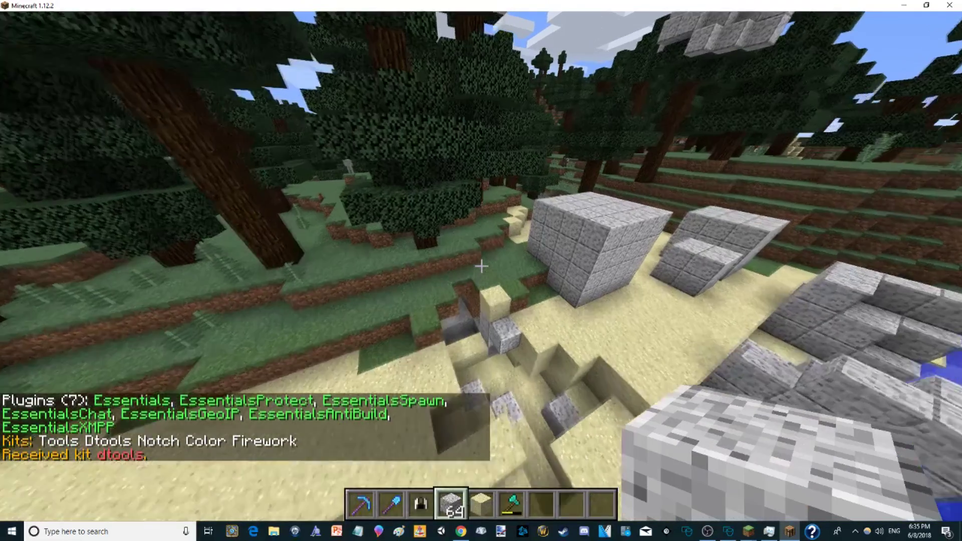
{"action": "key", "text": "1"}
{"action": "key", "text": "e"}
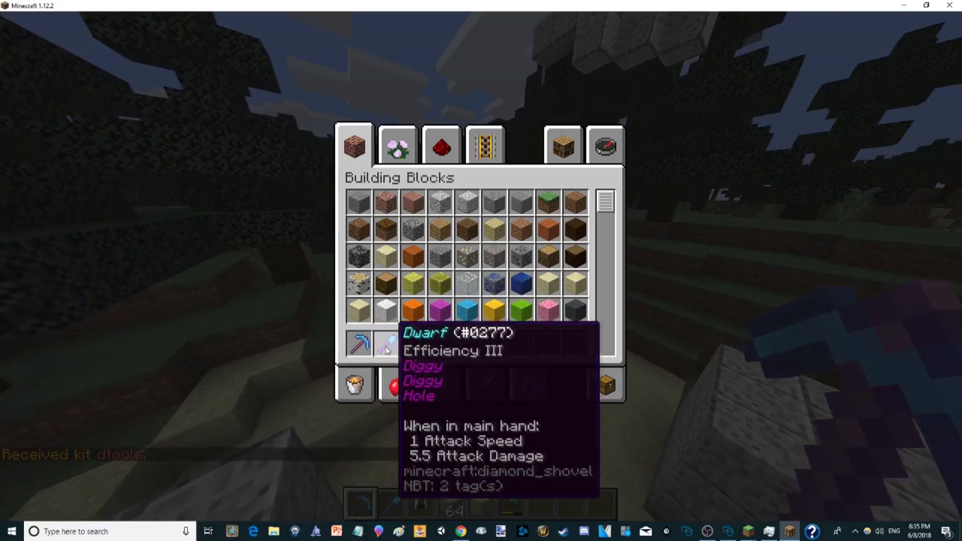
{"action": "key", "text": "e"}
{"action": "key", "text": "3"}
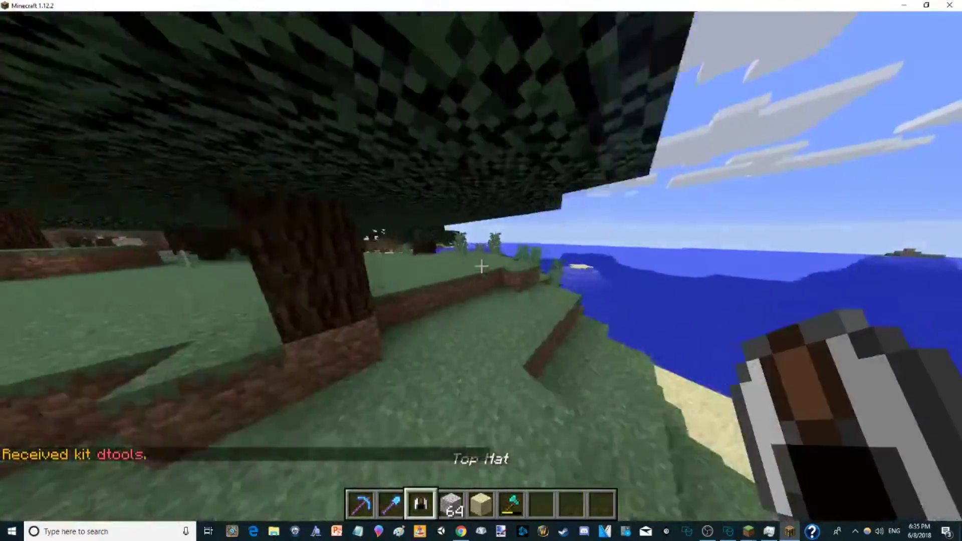
{"action": "scroll", "coordinate": [481, 270], "scroll_direction": "up", "scroll_amount": 1}
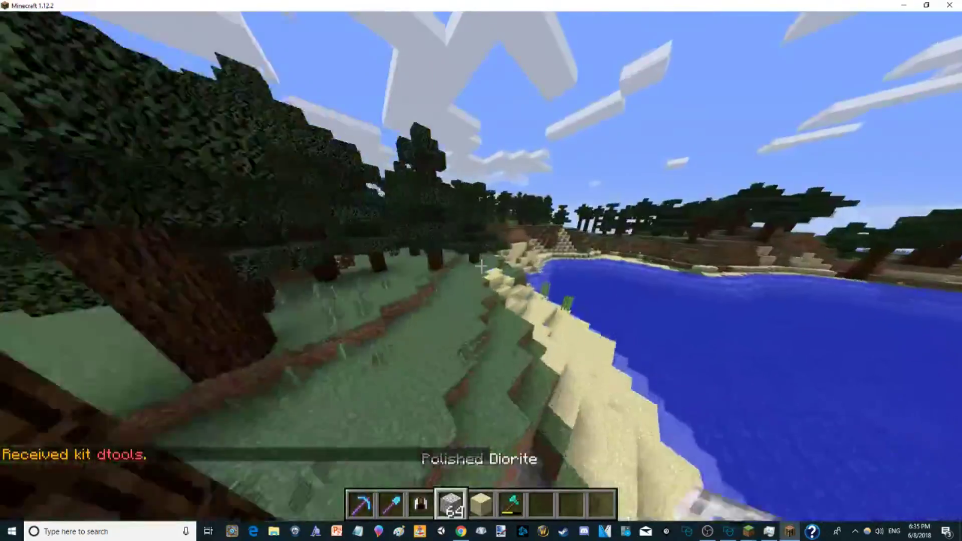
{"action": "scroll", "coordinate": [481, 271], "scroll_direction": "up", "scroll_amount": 5}
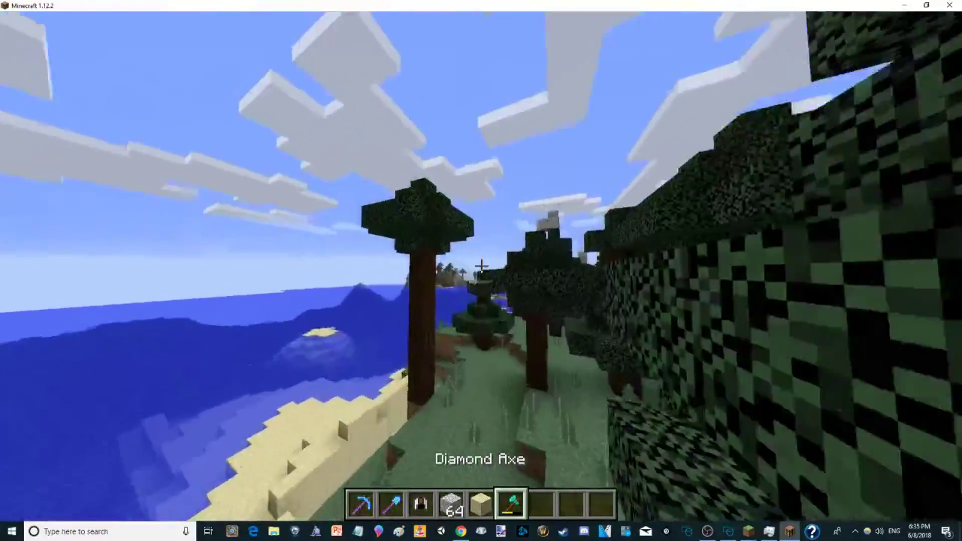
{"action": "scroll", "coordinate": [481, 271], "scroll_direction": "up", "scroll_amount": 2}
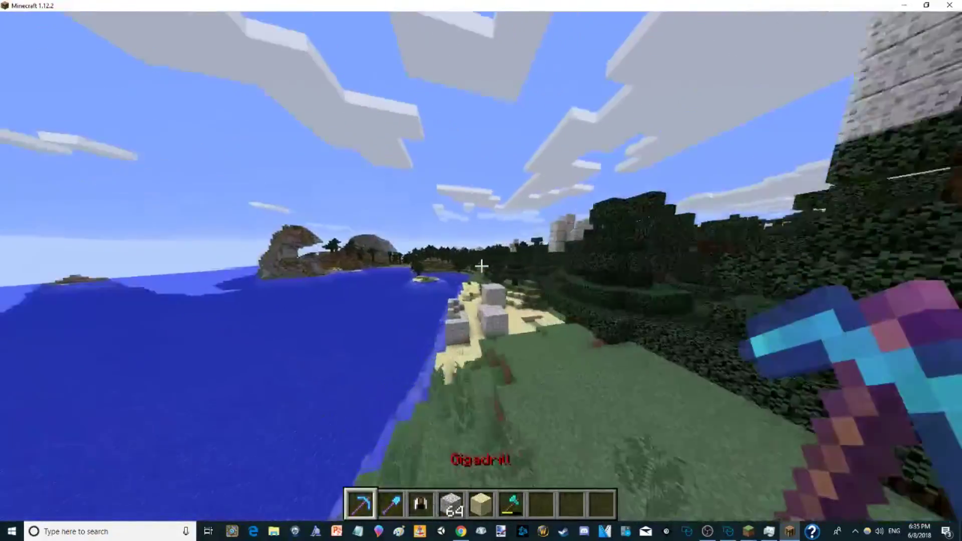
{"action": "key", "text": "w"}
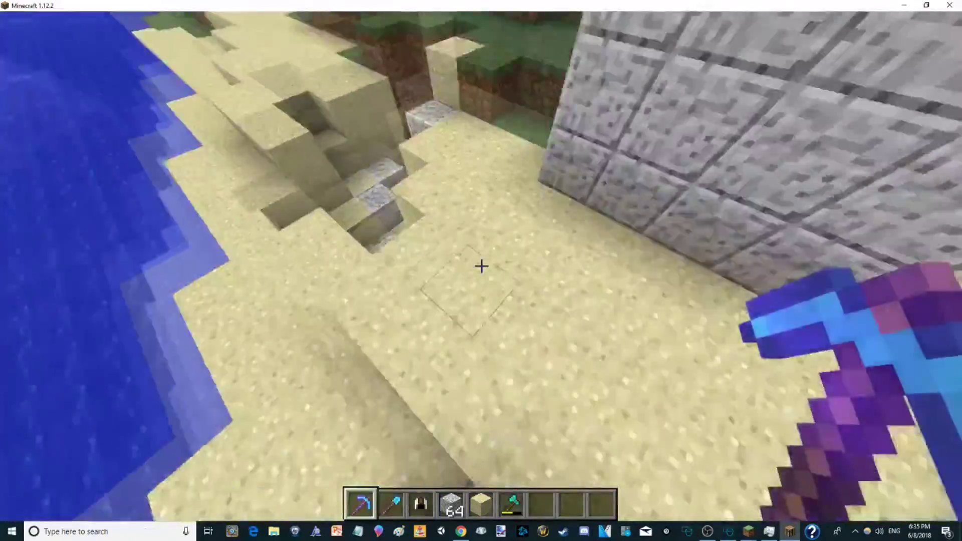
{"action": "left_click_drag", "start_coordinate": [481, 265], "coordinate": [481, 266]}
{"action": "left_click", "coordinate": [482, 266]}
{"action": "key", "text": "w"}
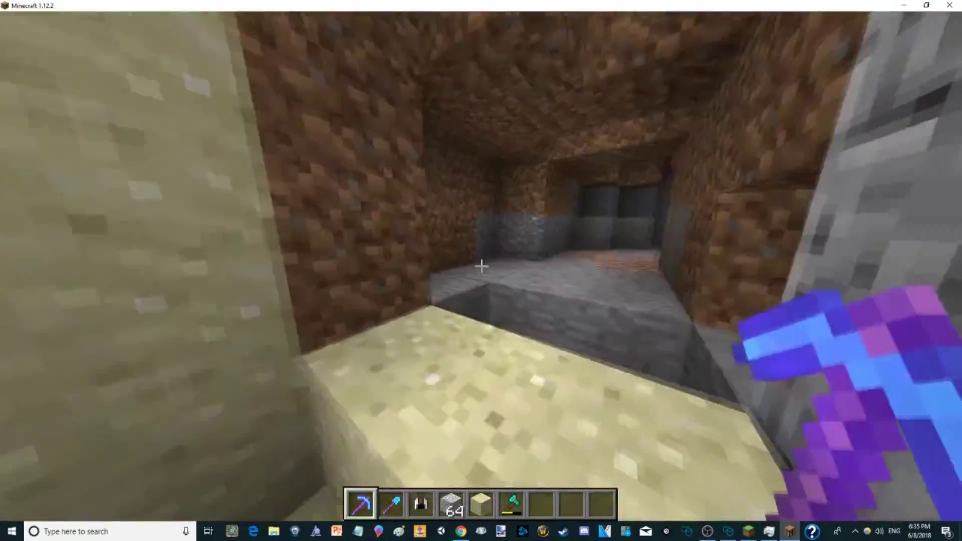
{"action": "key", "text": "w"}
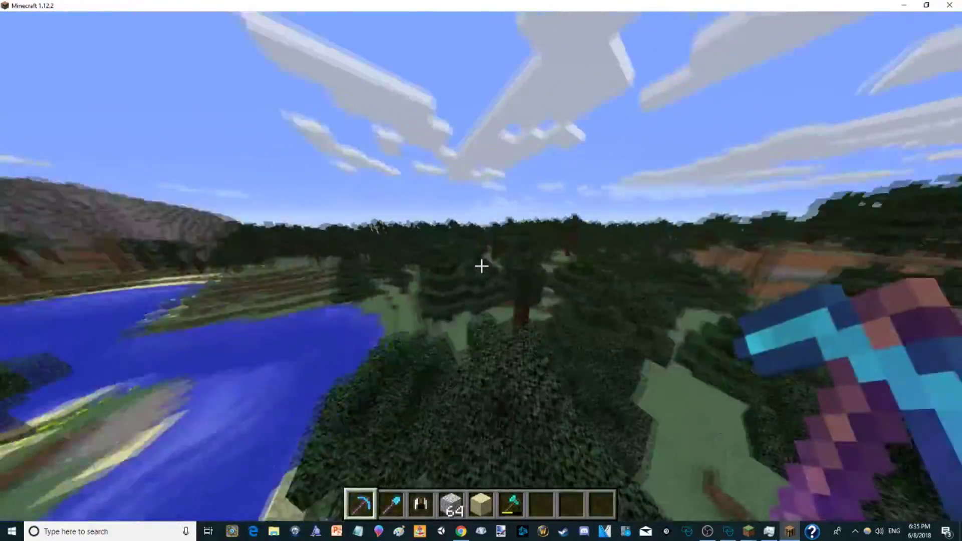
{"action": "key", "text": "w"}
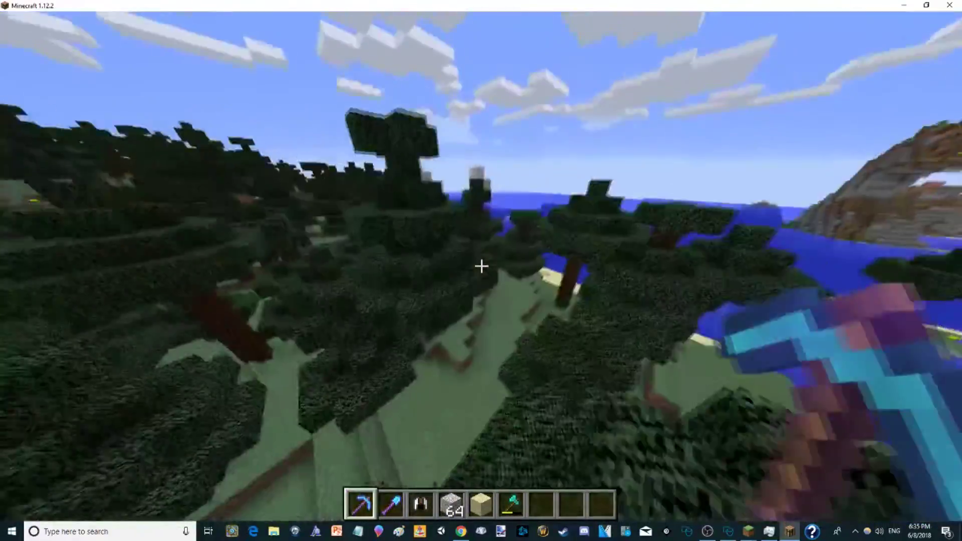
{"action": "key", "text": "w"}
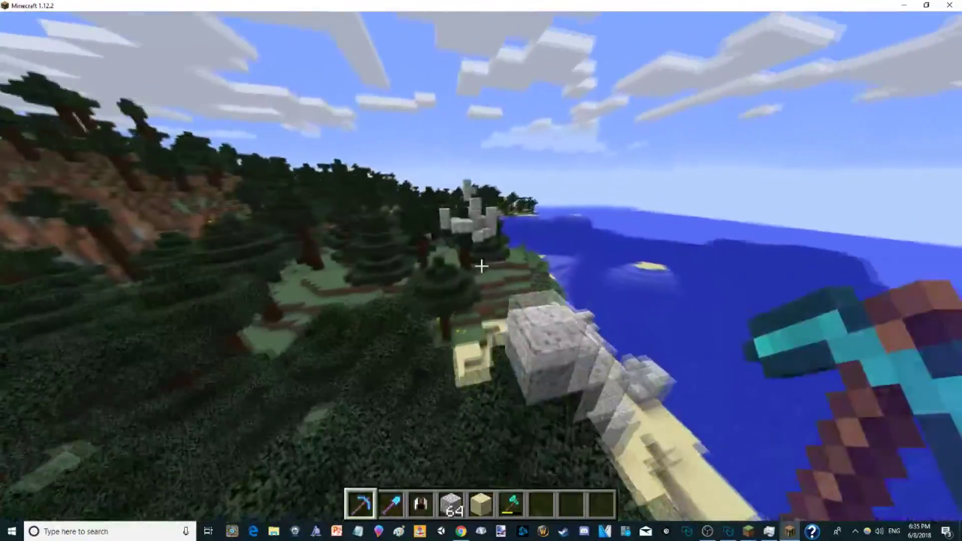
{"action": "key", "text": "w"}
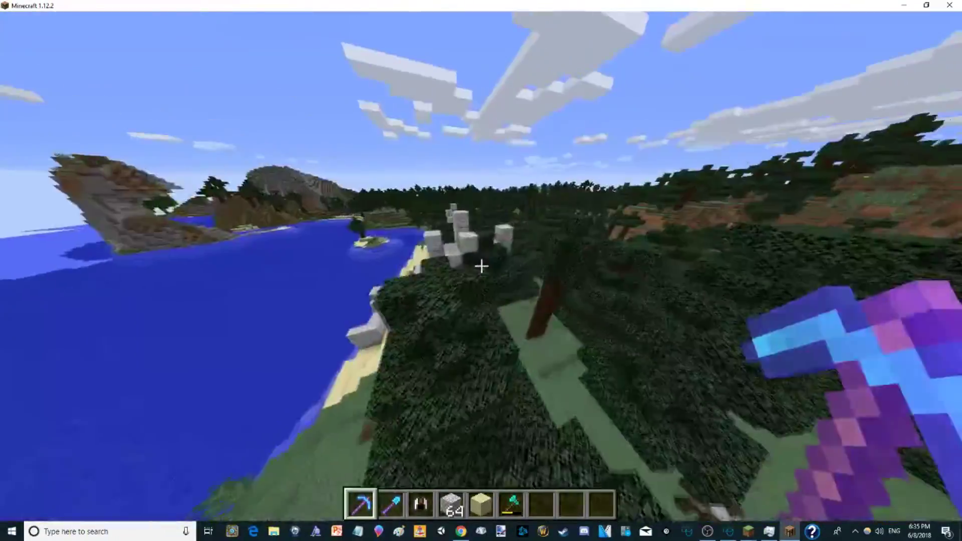
{"action": "key", "text": "w"}
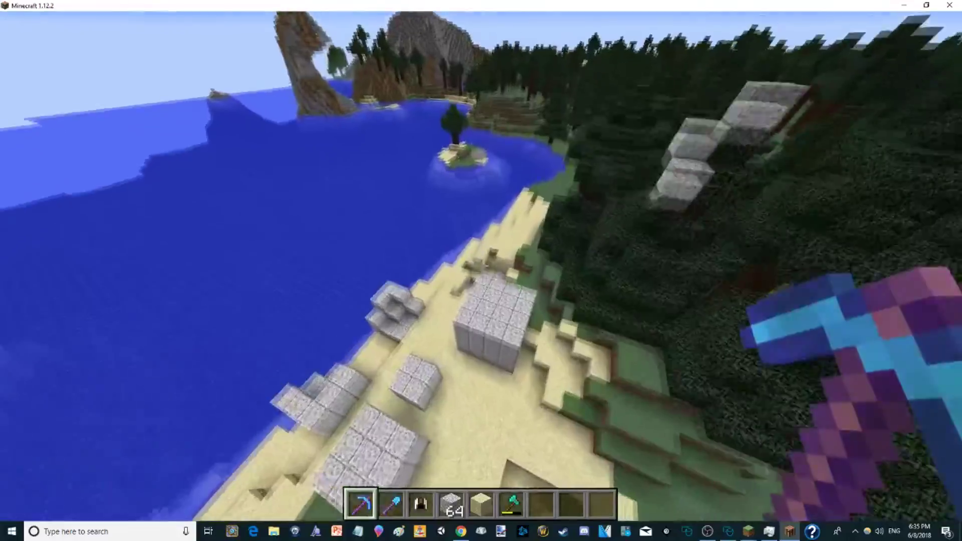
Hold the diamond axe and examine its details in the inventory.
{"action": "key", "text": "6"}
{"action": "key", "text": "w"}
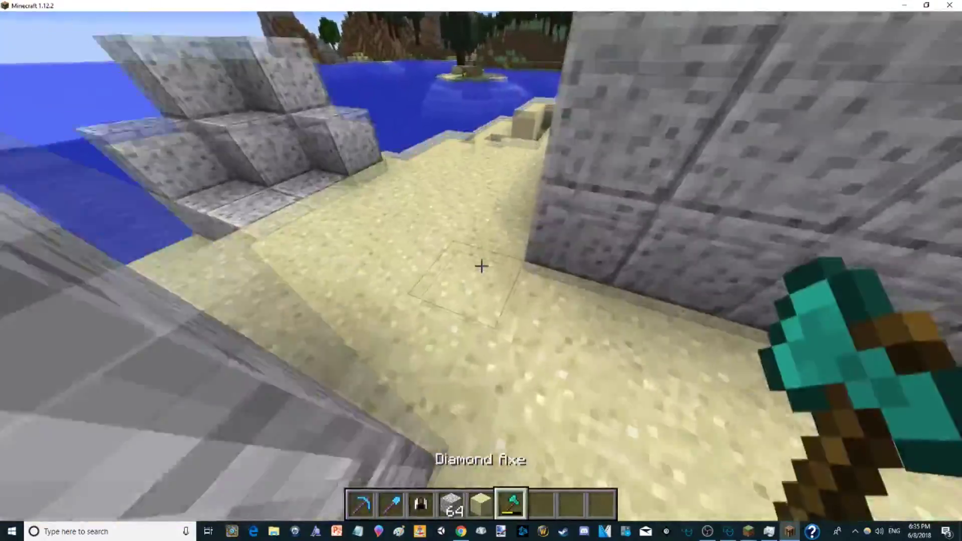
{"action": "key", "text": "space"}
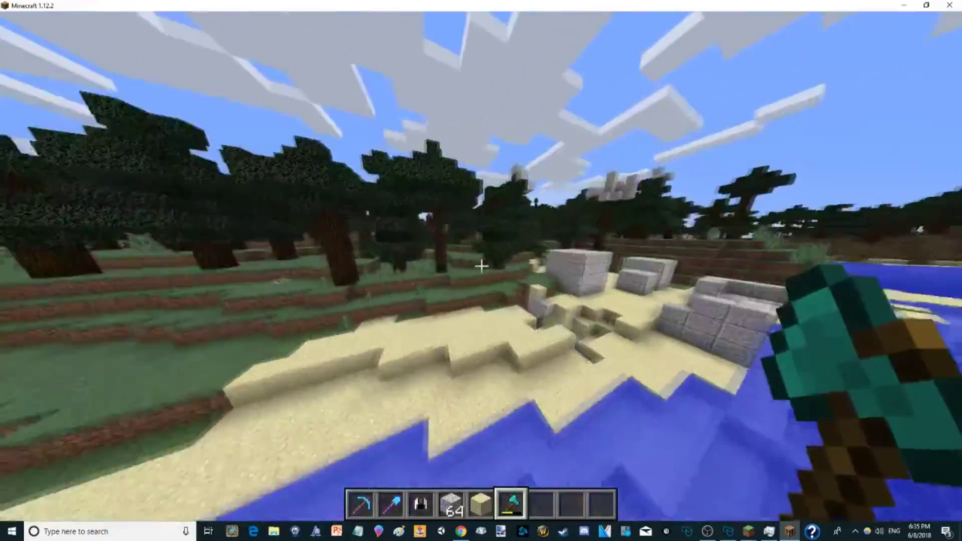
{"action": "key", "text": "e"}
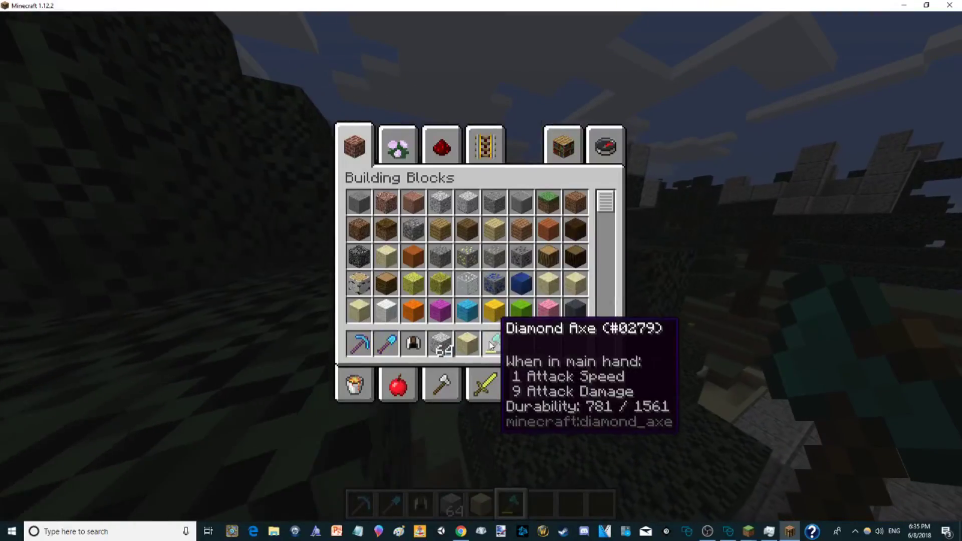
{"action": "key", "text": "e"}
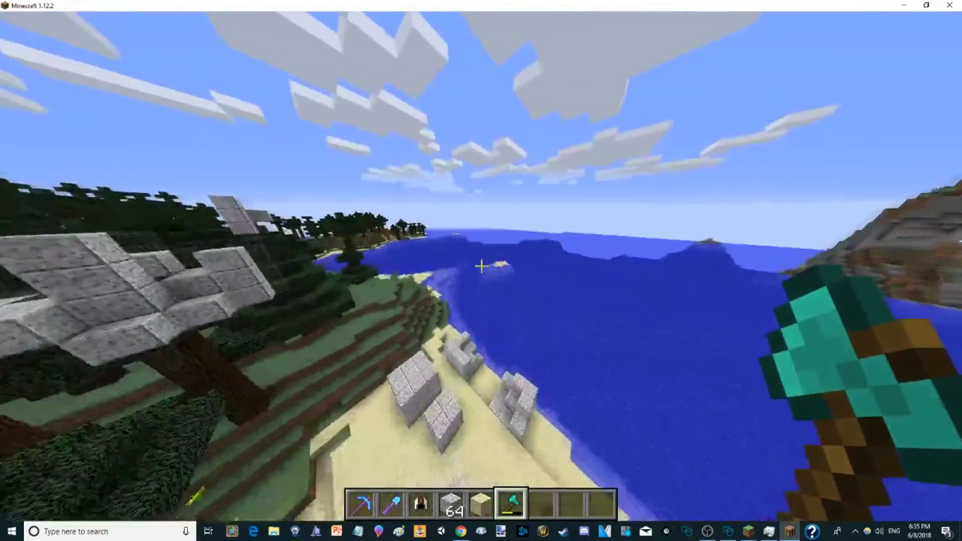
Return to the stone blocks on the beach and open the in-game chat.
{"action": "key", "text": "w"}
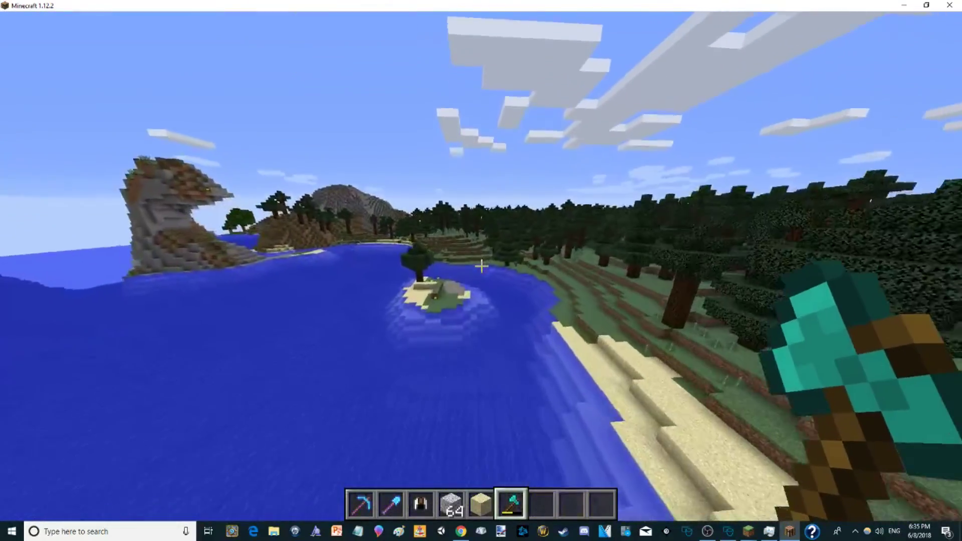
{"action": "key", "text": "w"}
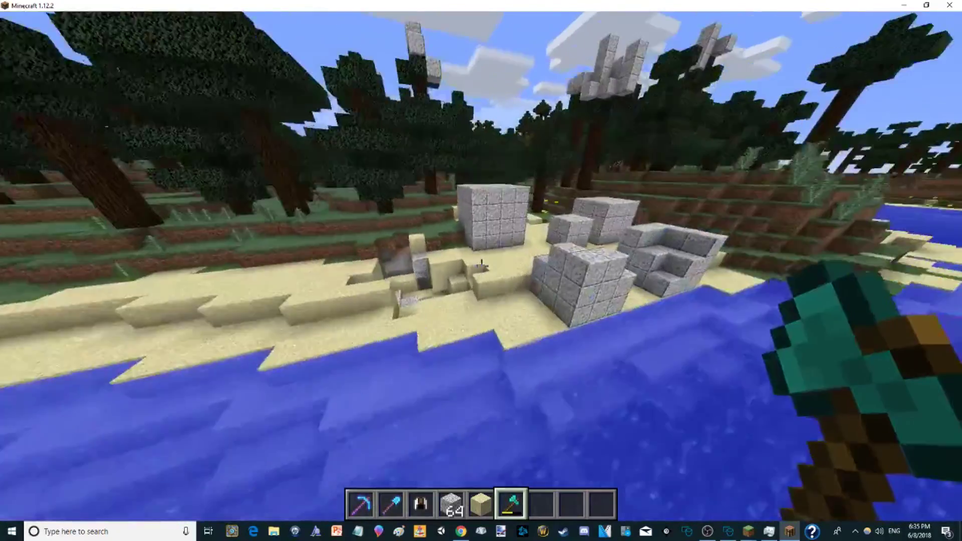
{"action": "key", "text": "w"}
{"action": "key", "text": "t"}
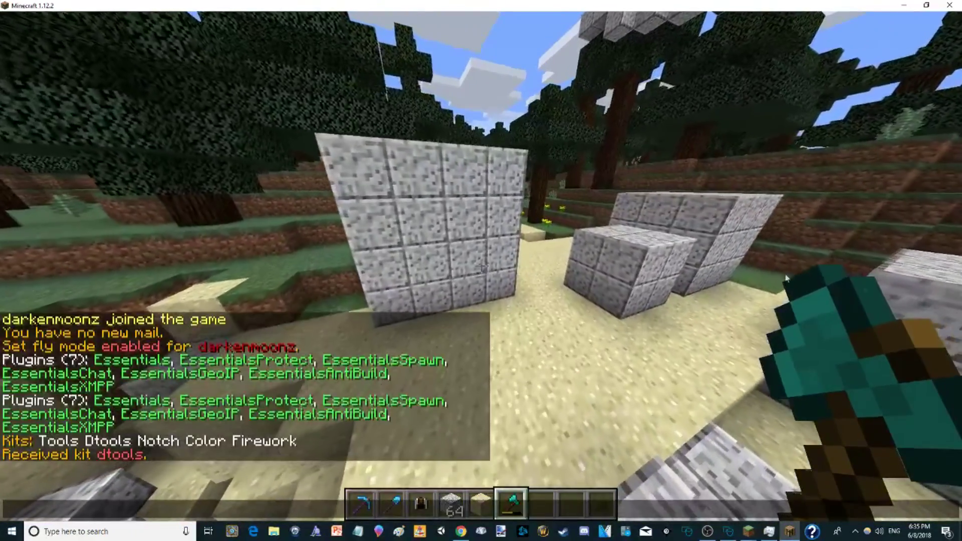